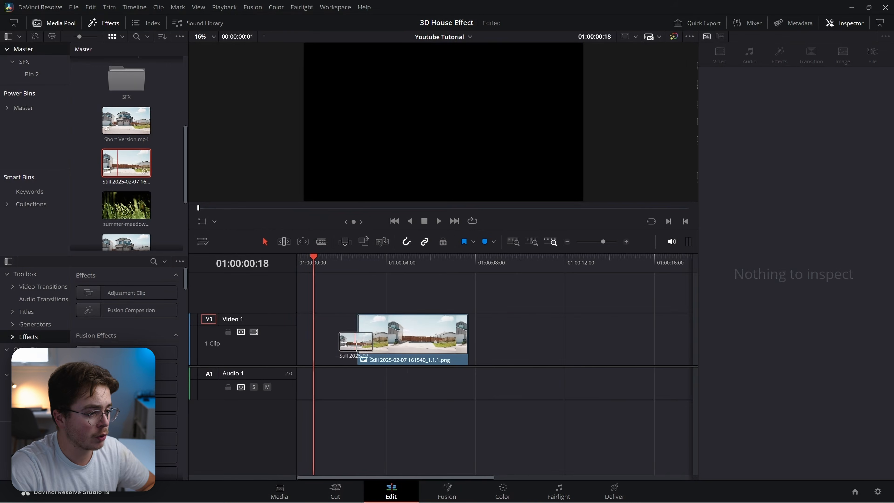
- Move the still image clip to the start of Video 1 and open it on the Fusion page
drag(356, 342, 306, 340)
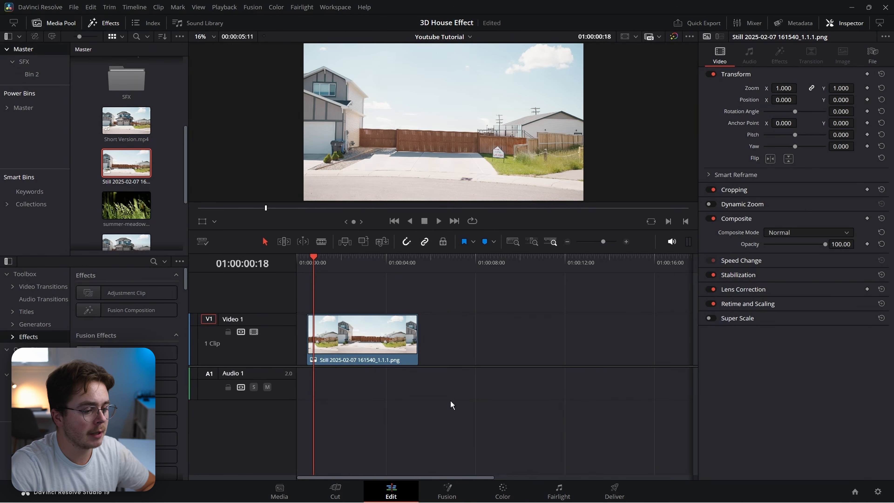
click(448, 491)
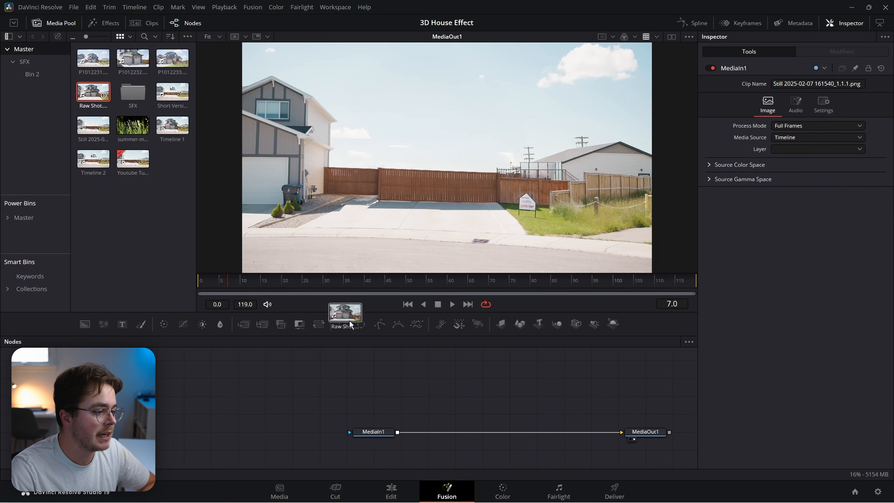
- Add Raw Shot.mp4 to the node graph above MediaIn1, display it in the viewer and preview its footage
drag(349, 320, 334, 376)
key(2)
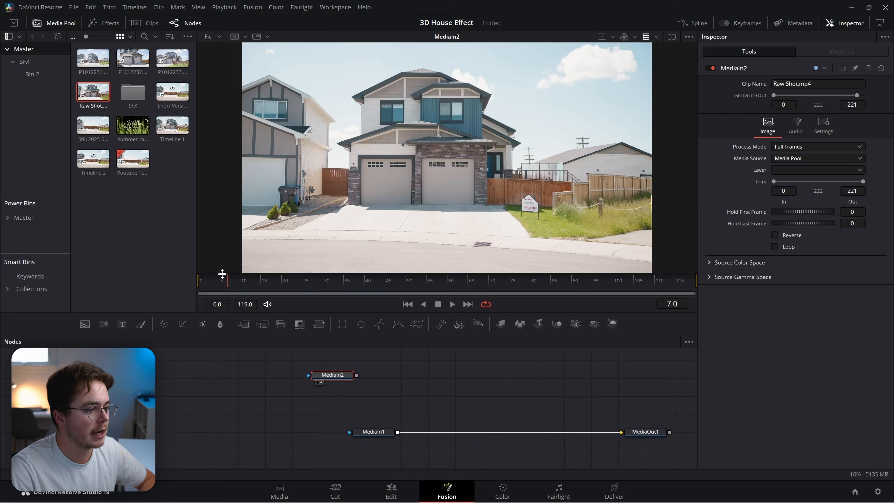
drag(219, 280, 583, 287)
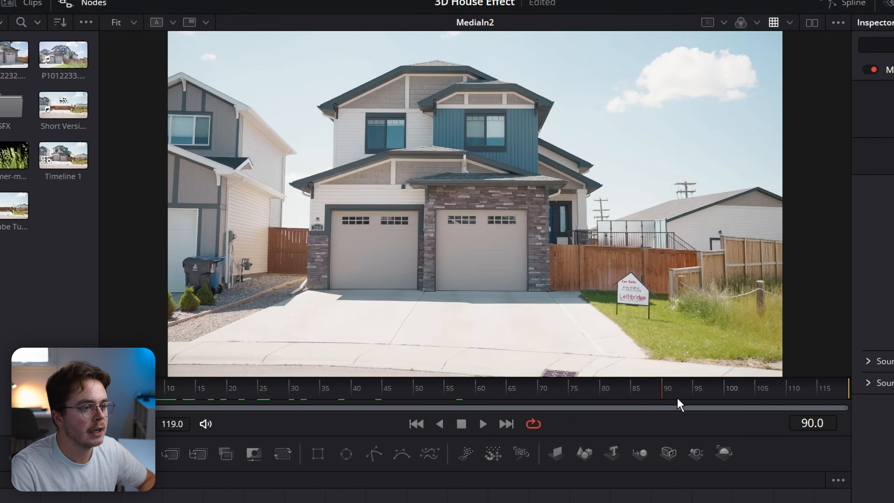
- Freeze the Raw Shot footage at frame 0 with a Time Speed node after MediaIn2, and display that node
drag(680, 404, 148, 408)
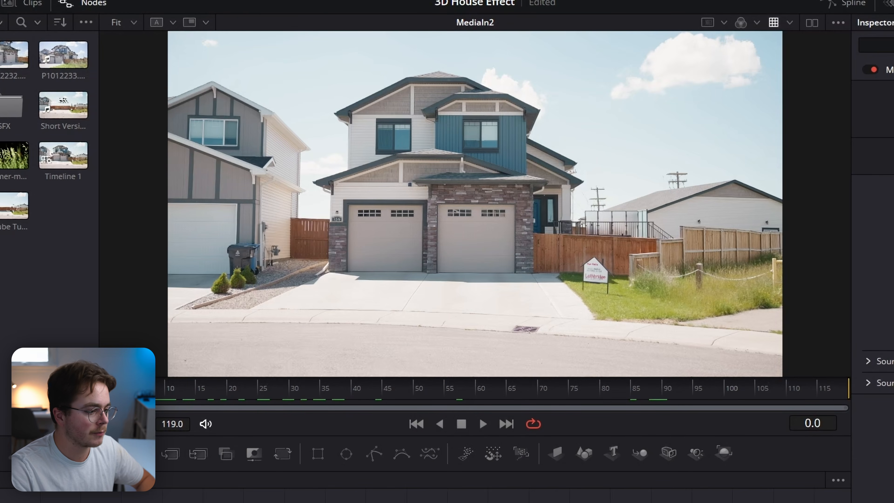
key(shift+space)
text(time)
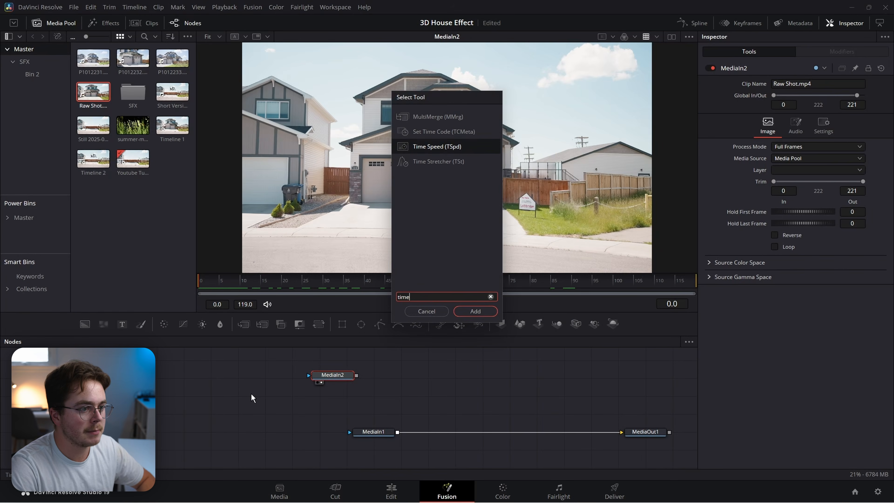
key(Return)
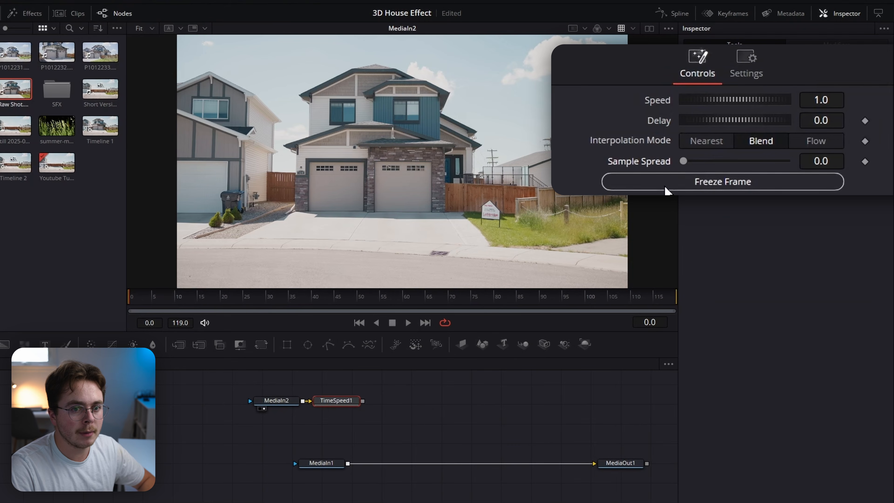
click(667, 189)
key(1)
mouse_move(196, 299)
mouse_down()
mouse_move(273, 298)
mouse_move(158, 297)
mouse_move(191, 299)
mouse_up()
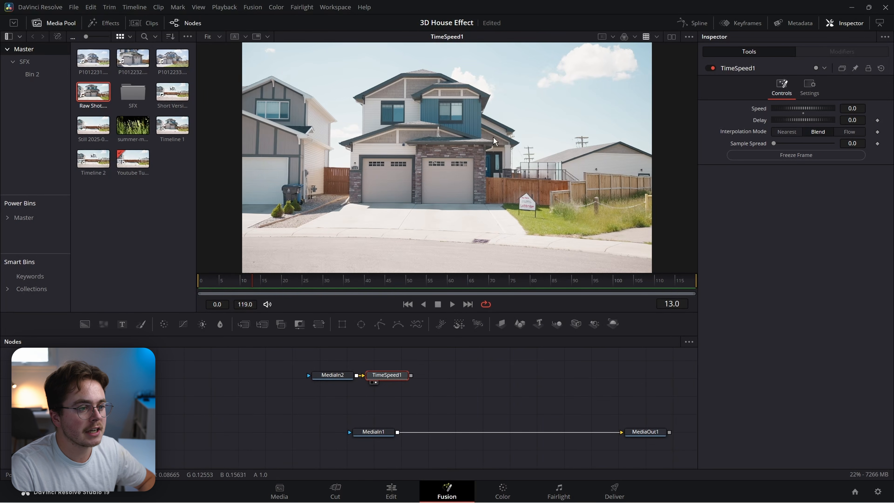
- Add an sPolygon node and place it below and to the left of MediaIn2
scroll(466, 127, up, 2)
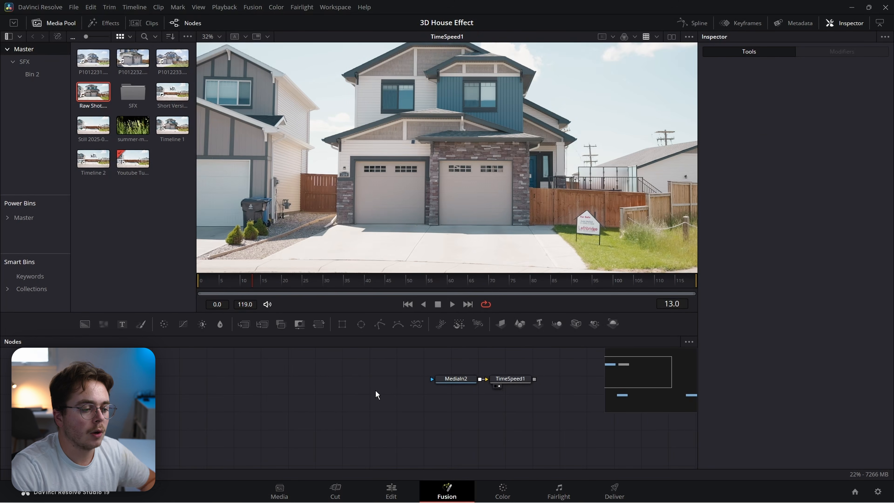
key(shift+space)
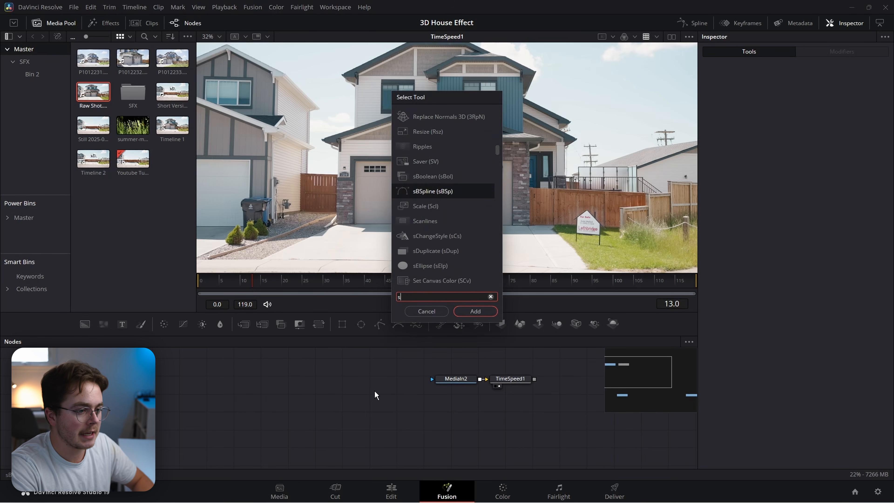
text(spoly)
key(Return)
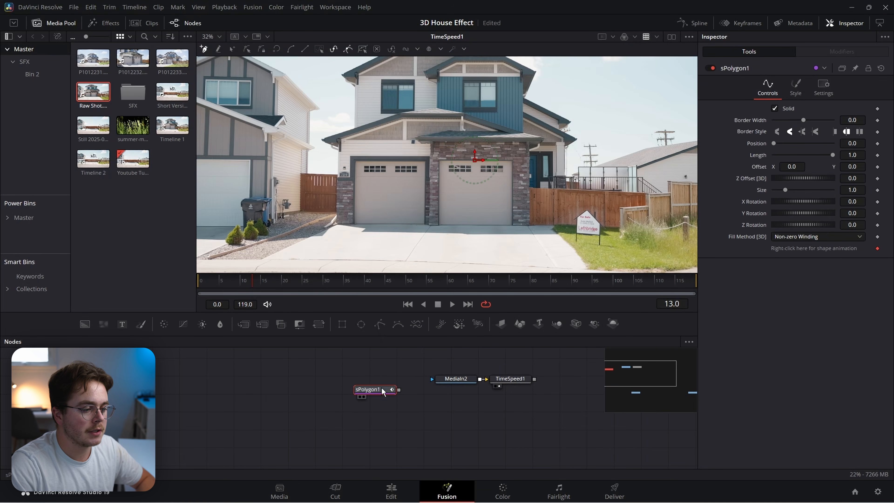
drag(367, 419, 419, 425)
drag(487, 424, 402, 418)
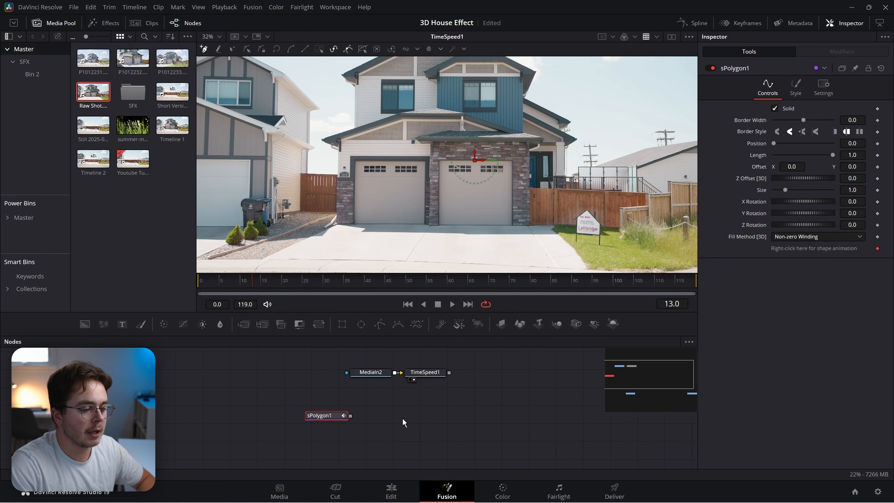
- Trace the right-hand garage section, including its small roof and stone pillars, as a closed outline in sPolygon1
drag(443, 154, 482, 133)
scroll(481, 134, down, 2)
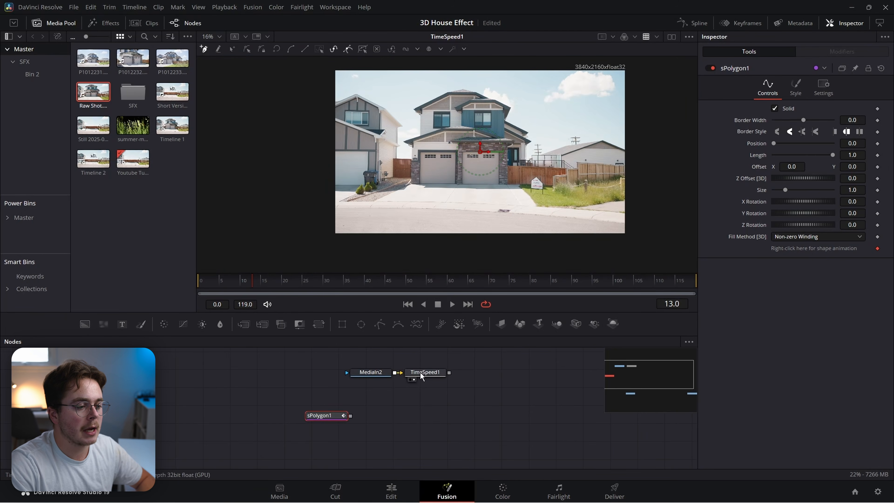
click(440, 376)
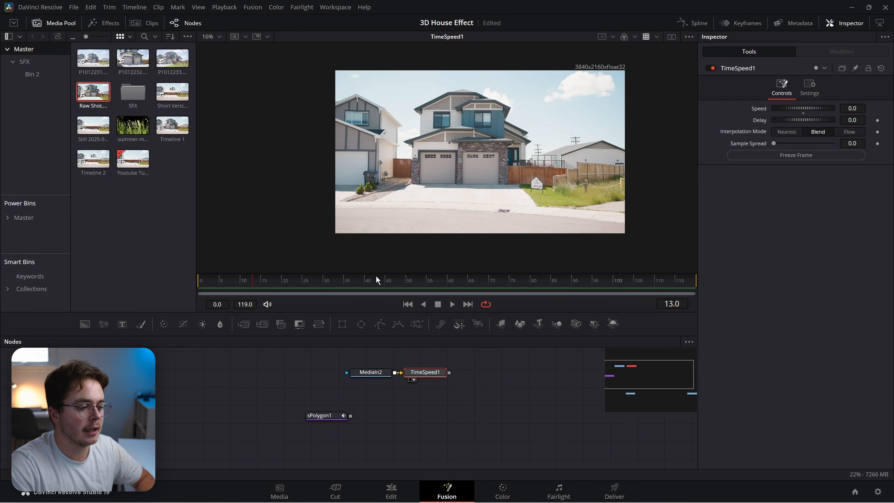
click(329, 416)
scroll(422, 210, up, 10)
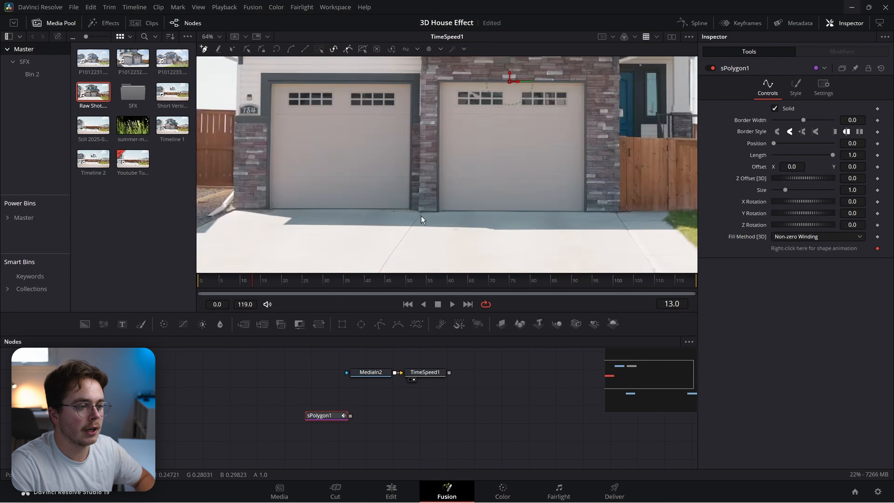
click(402, 207)
scroll(410, 201, down, 2)
drag(427, 200, 451, 274)
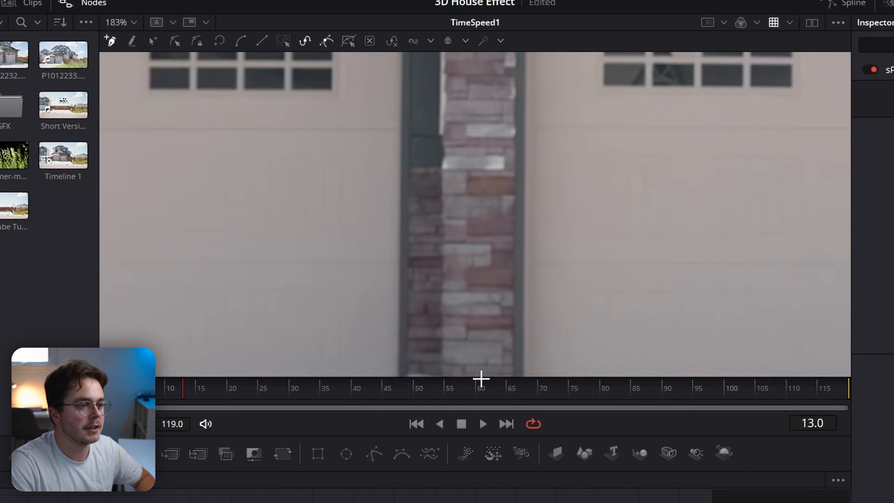
drag(435, 70, 447, 205)
drag(468, 124, 471, 285)
scroll(471, 286, up, 2)
click(481, 265)
scroll(288, 243, down, 2)
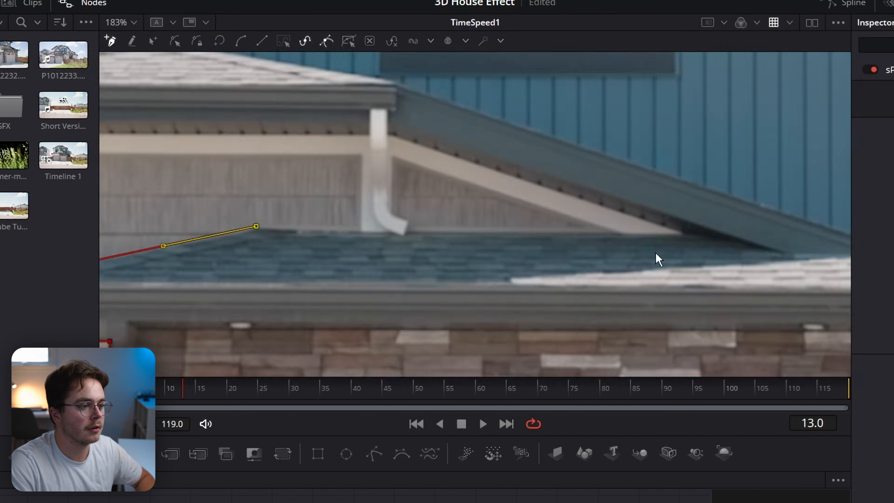
click(828, 94)
click(800, 148)
click(739, 201)
drag(736, 239, 729, 256)
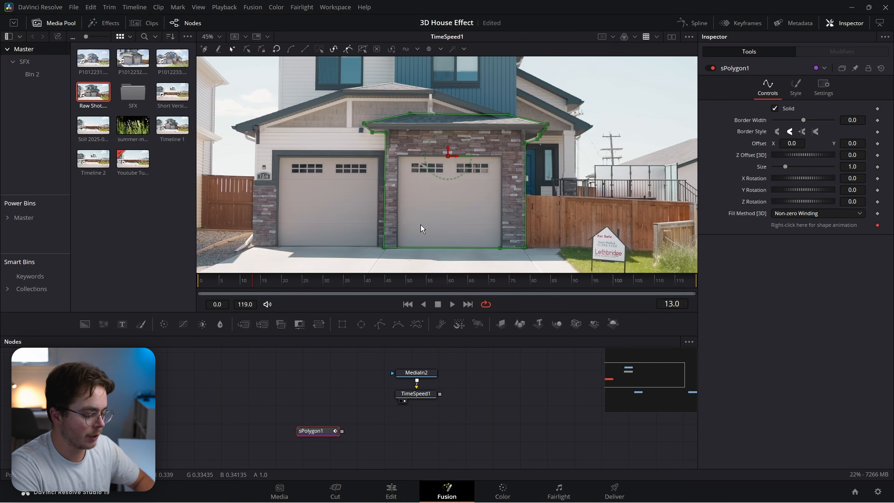
- Add an sRender node fed by sPolygon1 and place it just above the polygon node
key(shift+space)
text(sren)
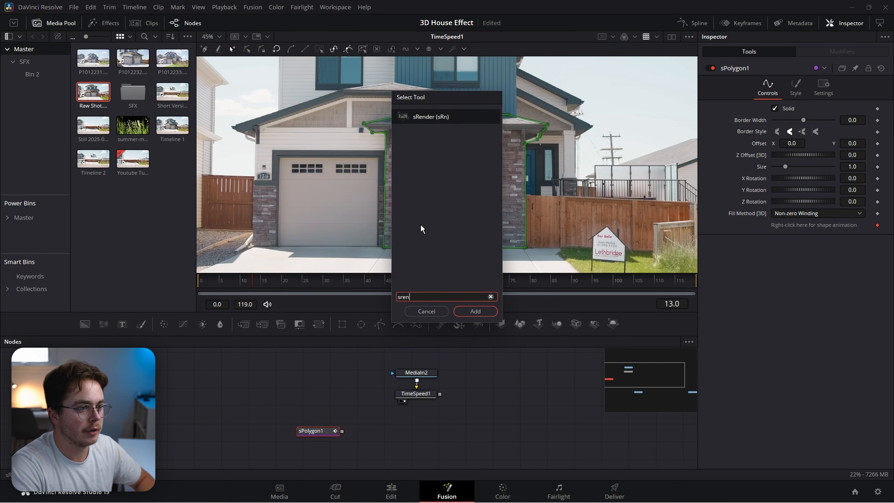
key(Return)
drag(371, 430, 320, 410)
key(1)
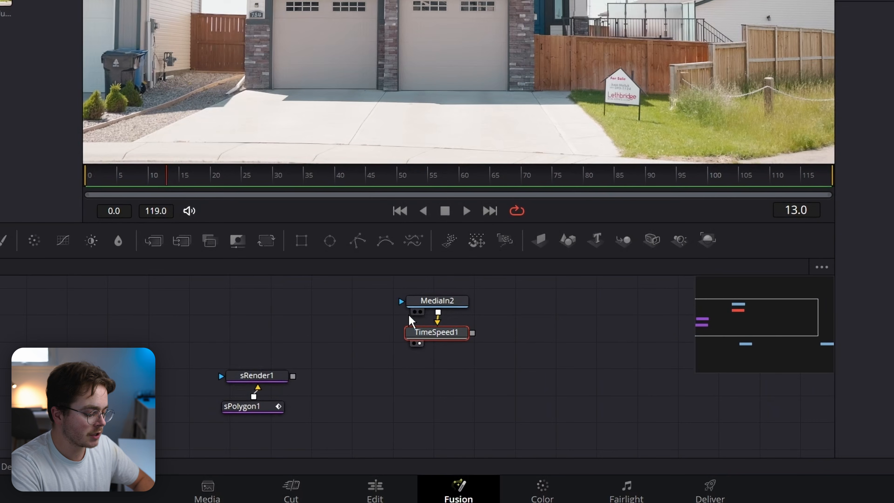
- Add a Merge node after TimeSpeed1 and connect sRender1 to its foreground input
key(shift+space)
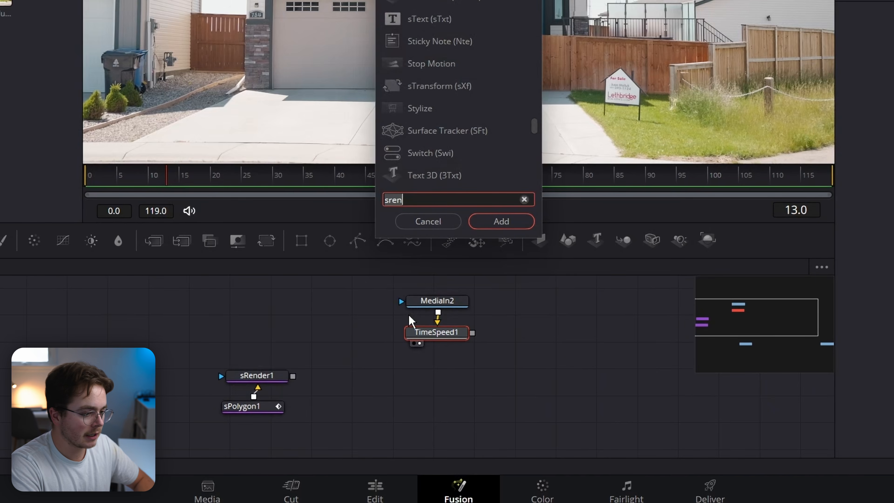
text(merge)
key(Return)
drag(435, 359, 405, 366)
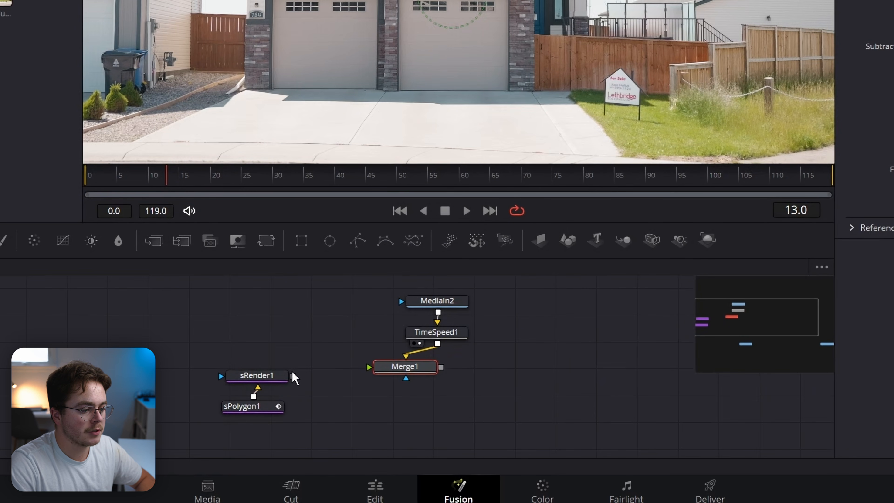
drag(293, 378, 376, 368)
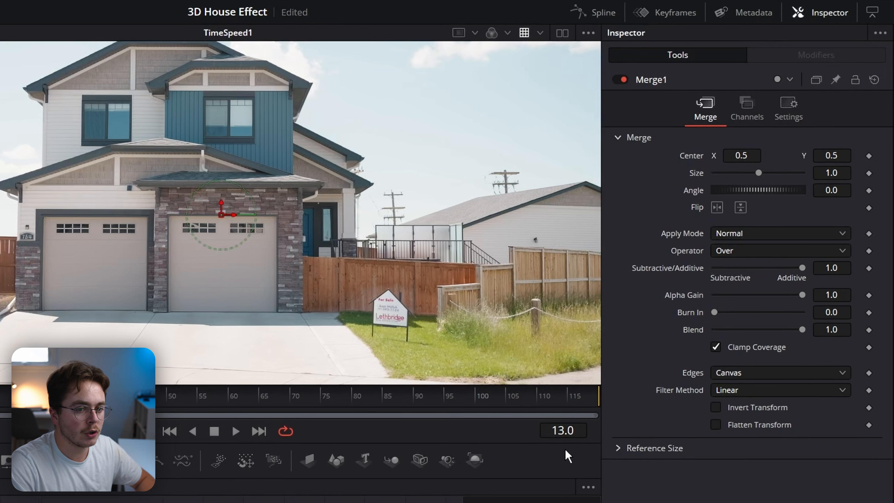
- Set Merge1's operator to Mask and display the masked garage section in the viewer
click(748, 252)
click(727, 374)
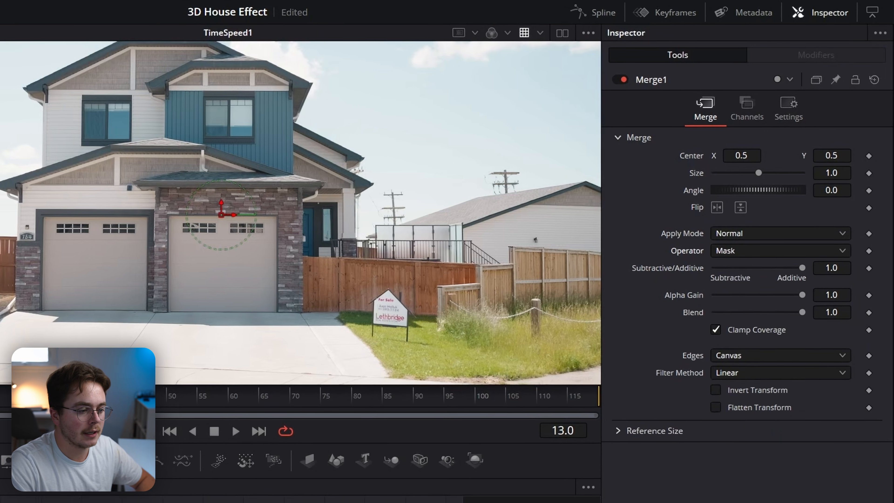
click(413, 400)
click(403, 410)
key(2)
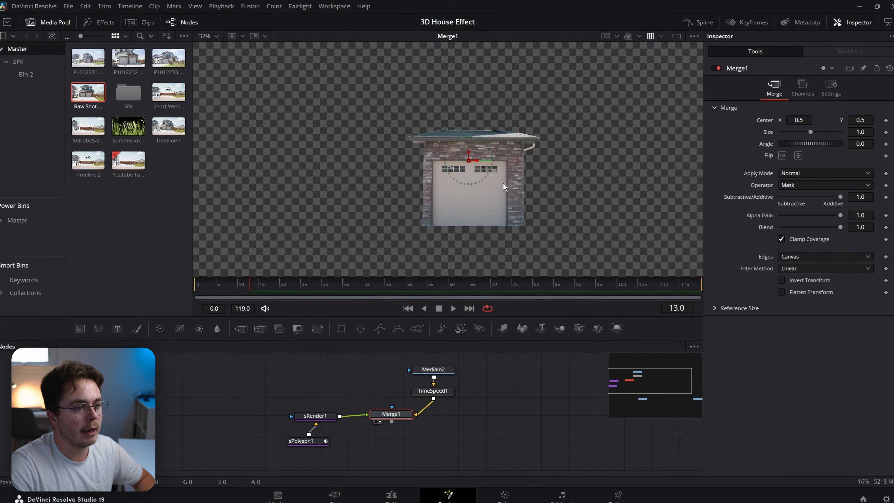
scroll(483, 155, up, 2)
scroll(484, 154, down, 1)
drag(505, 197, 492, 175)
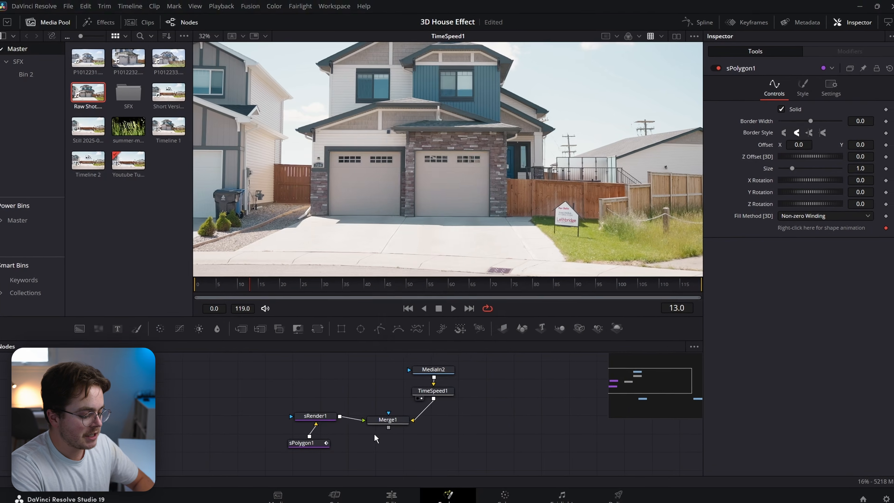
- Add an Extrude 3D node fed by sPolygon1 and sitting below Merge1
key(shift+space)
text(extru)
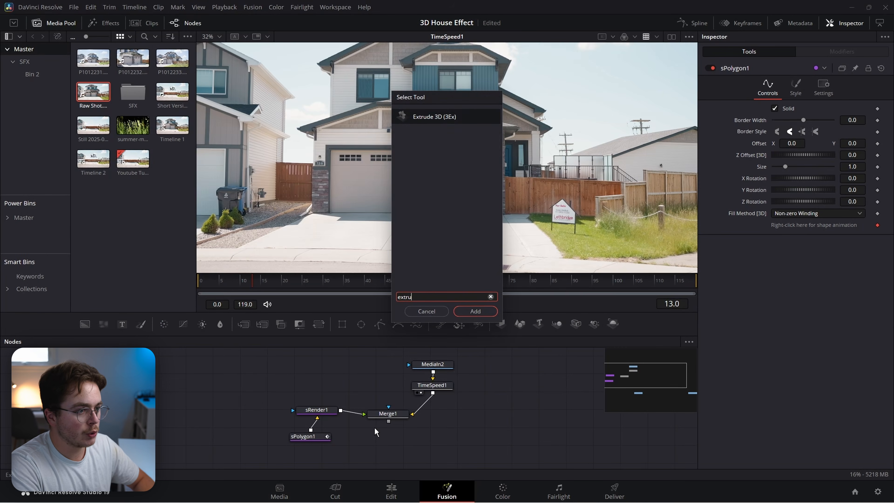
key(Return)
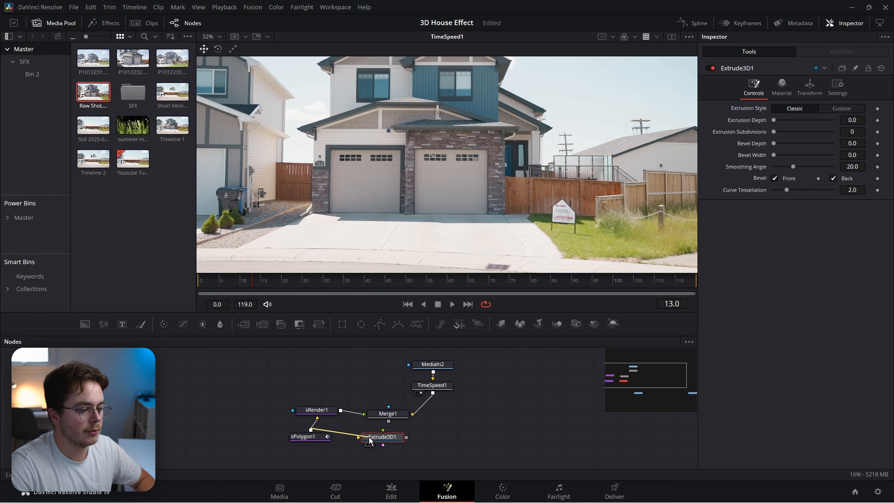
- Add a Merge 3D node after Extrude3D1 and display its output in the viewer
scroll(375, 446, down, 2)
key(shift+space)
text(merg)
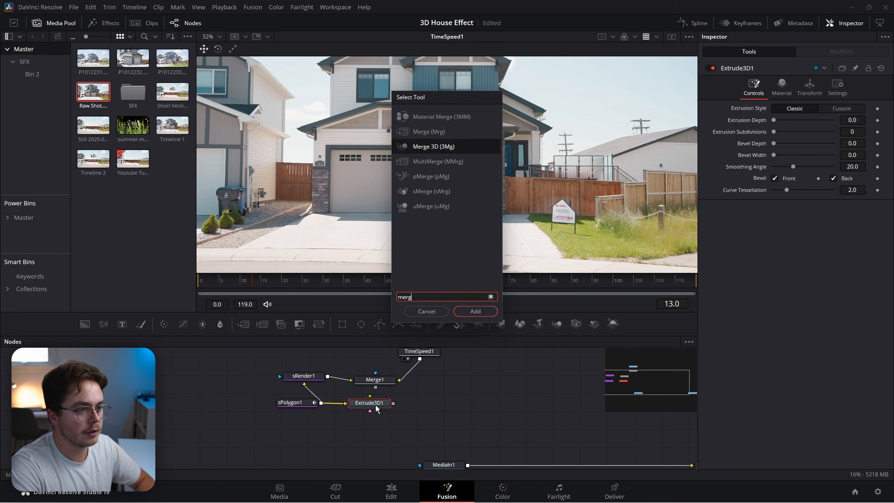
key(Up)
key(Down)
key(Return)
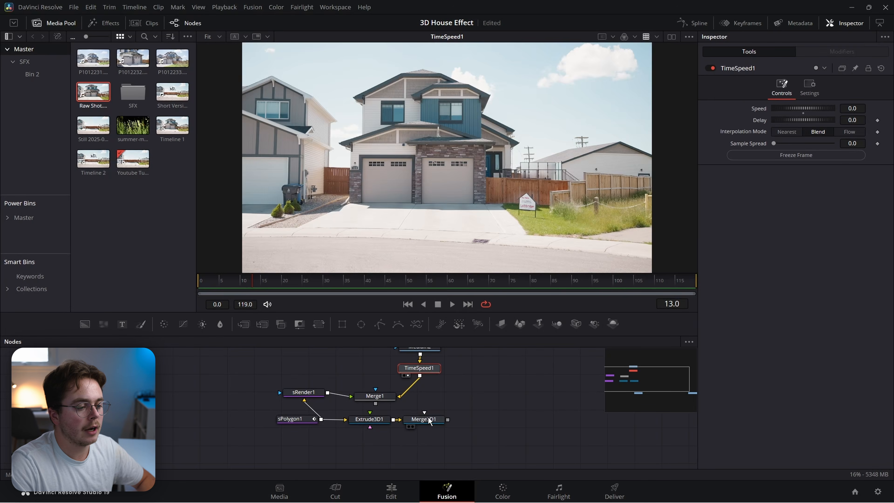
click(427, 421)
key(2)
- Set Extrude3D1's extrusion depth to about 0.0835 to give the garage shape thickness
drag(431, 190, 519, 199)
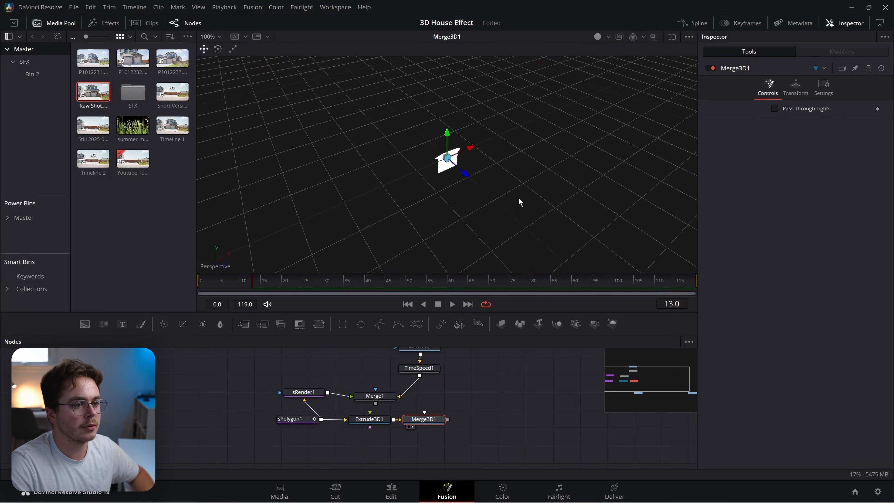
scroll(443, 165, up, 2)
scroll(444, 170, up, 3)
drag(433, 180, 465, 155)
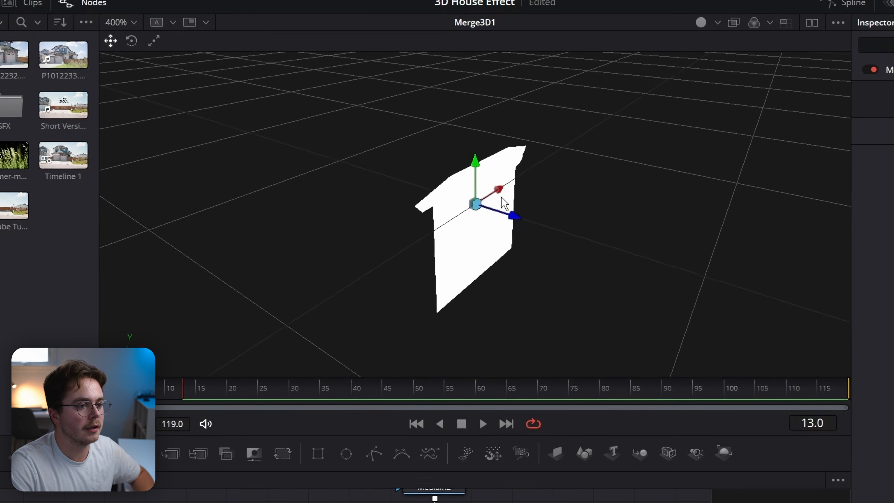
click(276, 476)
click(365, 477)
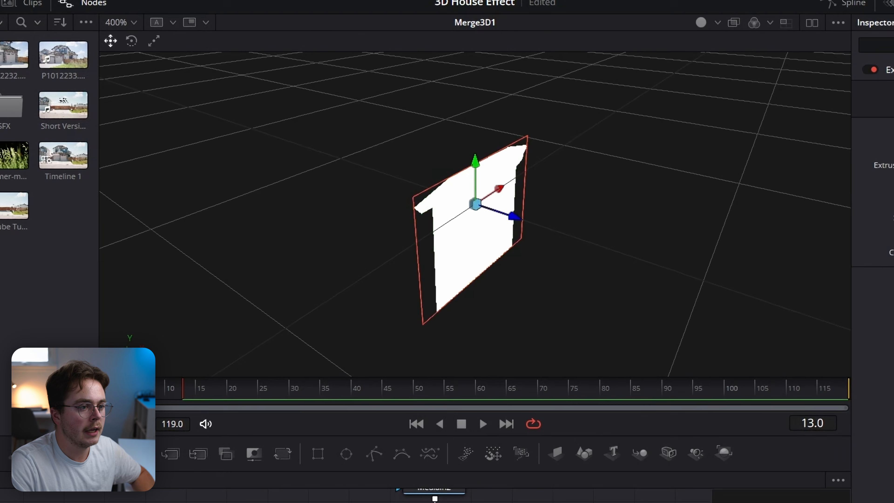
drag(394, 178, 499, 252)
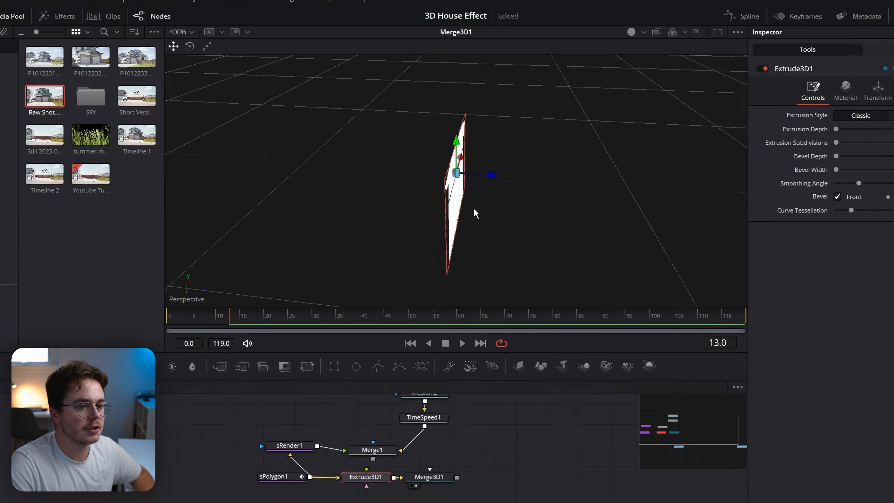
drag(837, 129, 876, 133)
drag(807, 124, 798, 123)
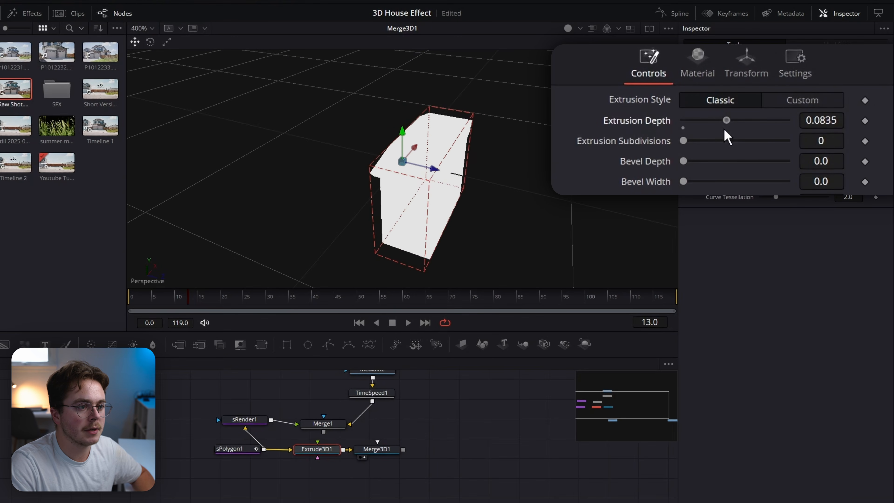
- Reduce Extrude3D1's extrusion depth to 0.0693
drag(724, 129, 716, 129)
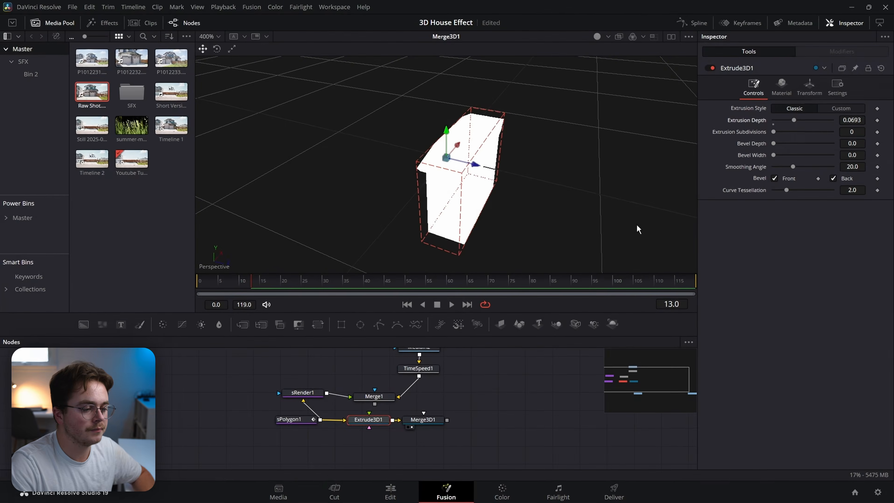
drag(612, 238, 390, 255)
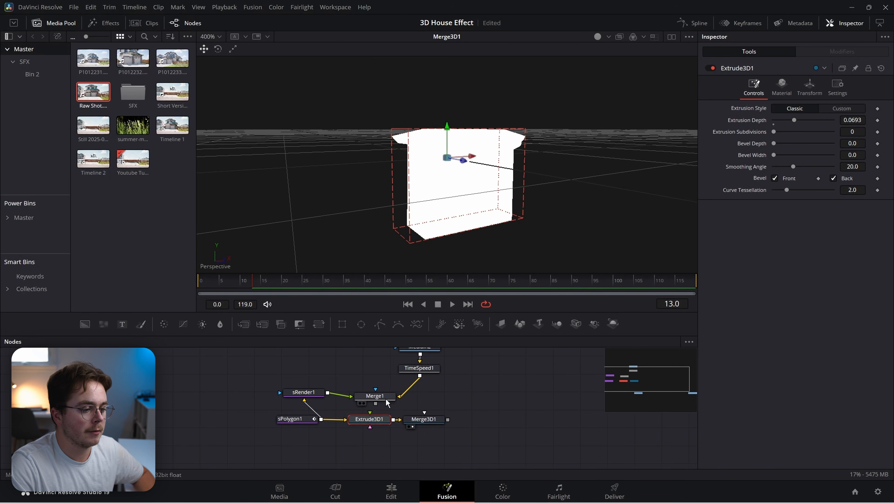
- Connect Merge1's output to Extrude3D1's material input as its texture and align Merge1 directly above Extrude3D1
drag(386, 401, 385, 385)
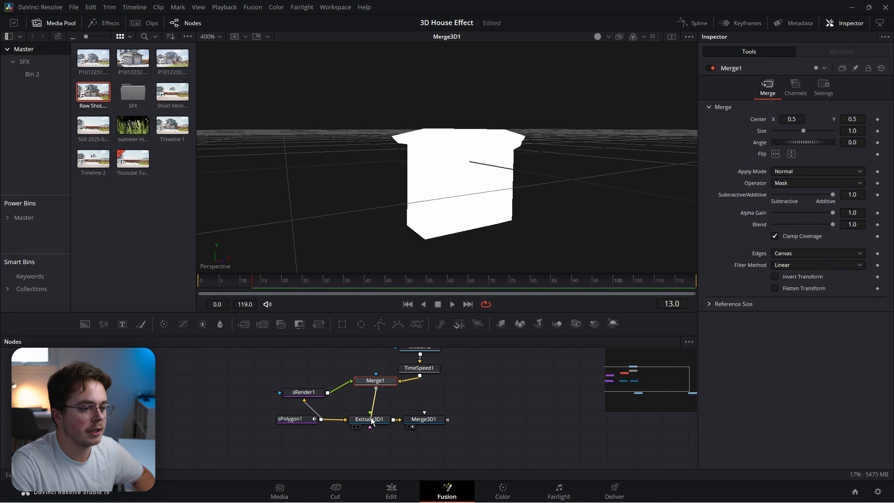
drag(475, 260, 465, 188)
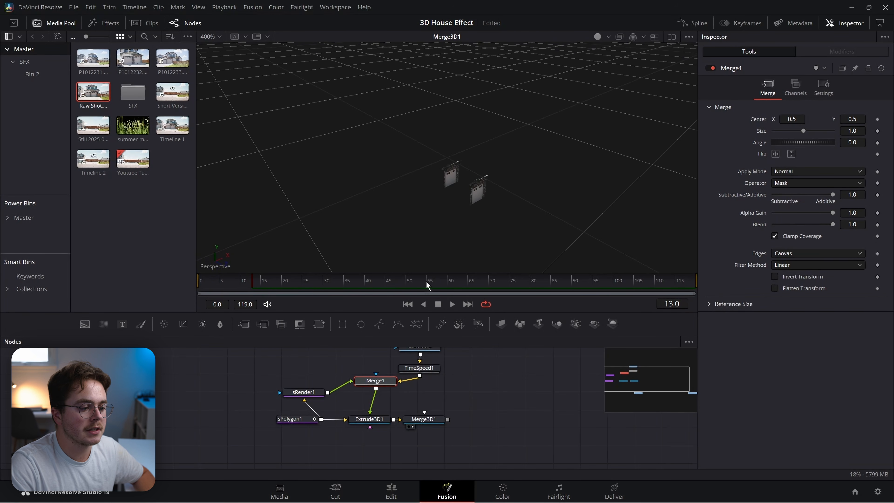
drag(384, 380, 379, 390)
click(383, 420)
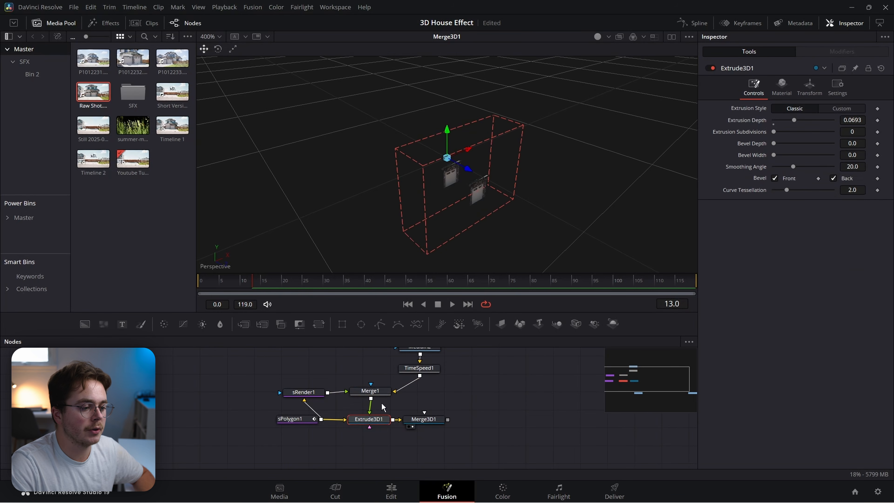
- Insert a Transform node between Merge1 and Extrude3D1
click(369, 396)
key(shift+space)
text(merge)
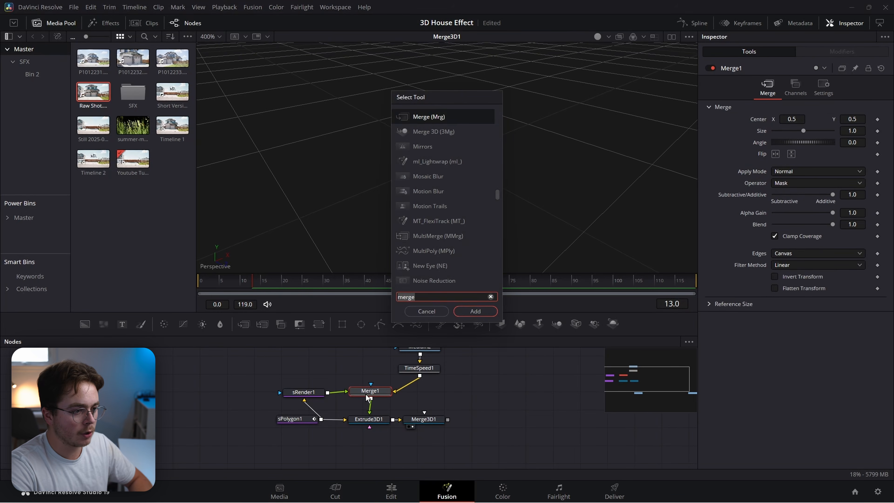
text(xf)
key(Return)
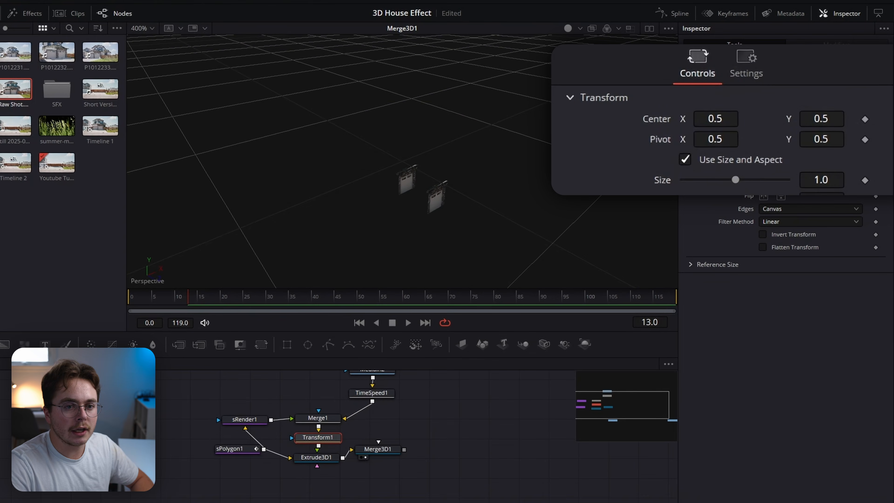
- Try enlarging the garage texture uniformly with Transform1's Size, including a value of 60, and reset the node to its defaults
drag(739, 182, 806, 182)
click(804, 184)
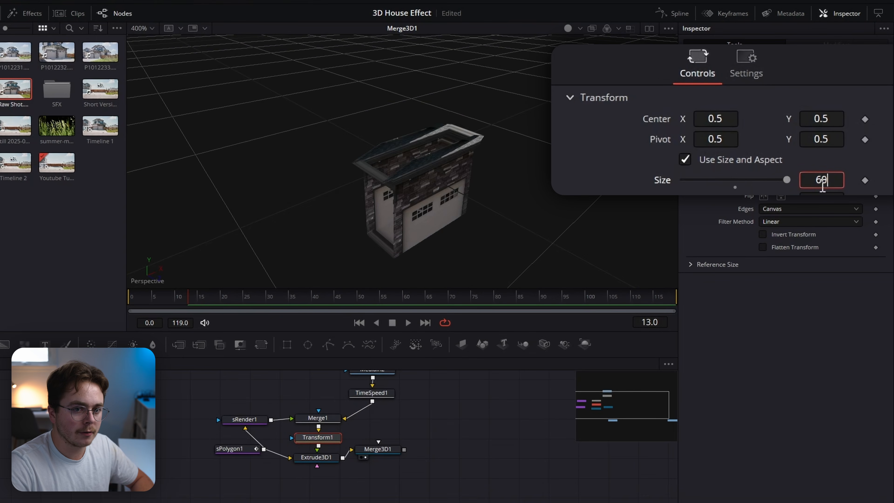
text(60)
key(Return)
drag(779, 179, 740, 180)
drag(493, 180, 370, 202)
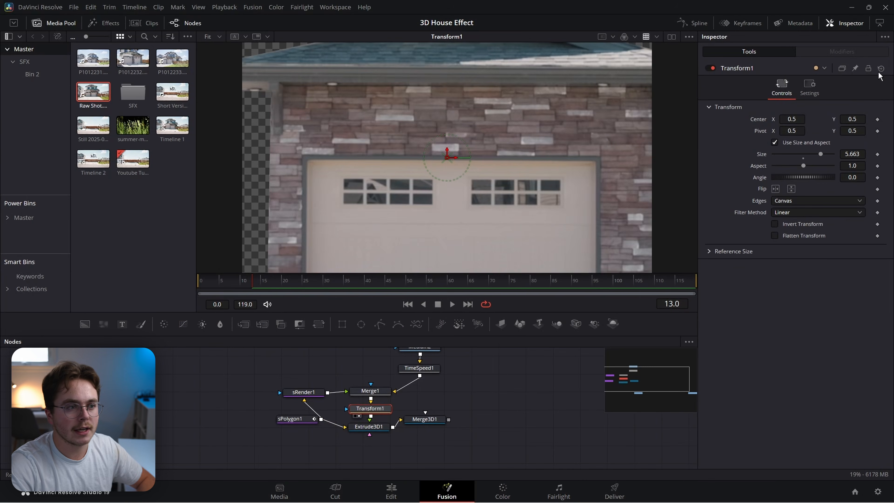
click(880, 68)
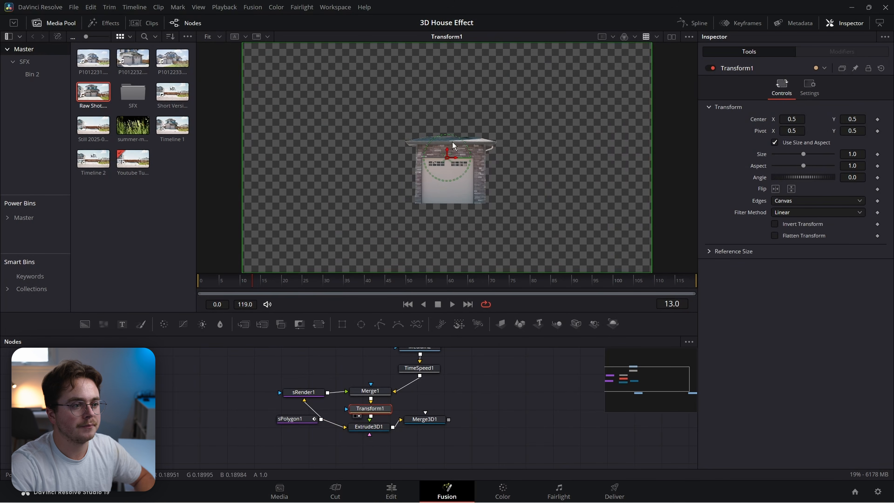
- Try scaling the garage image uniformly in Transform1 with a Size of about 4.43
scroll(431, 203, down, 2)
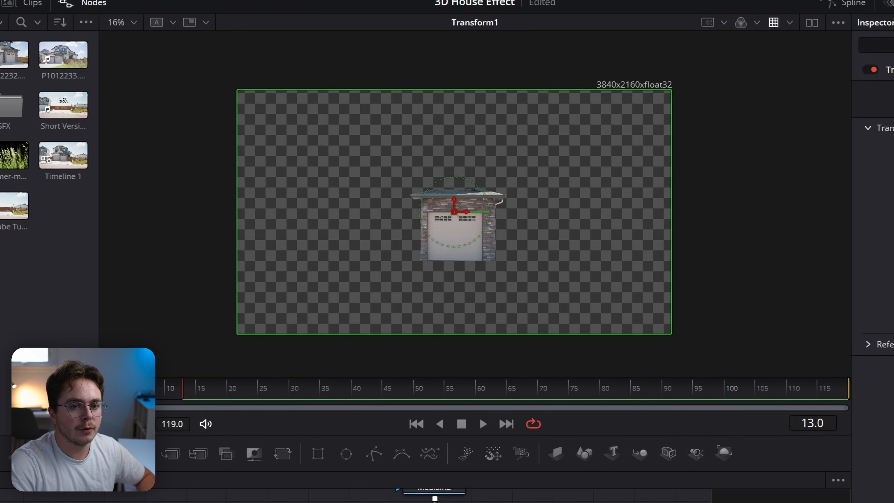
drag(803, 154, 824, 154)
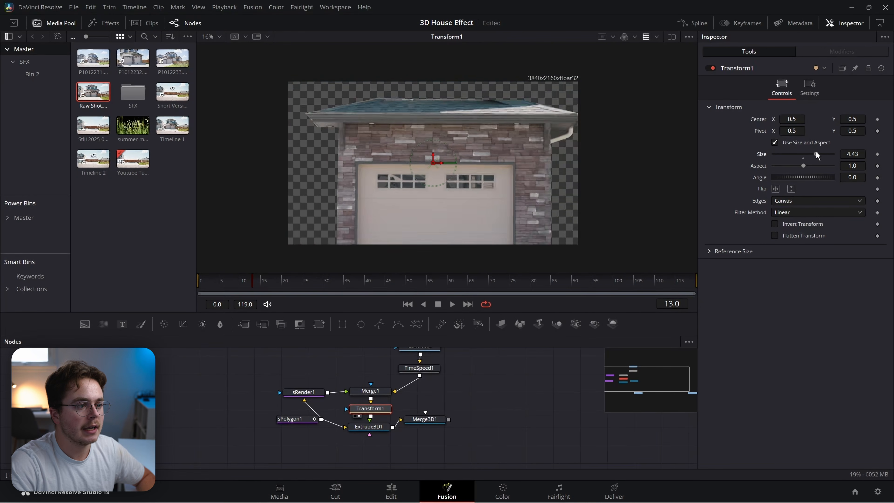
mouse_move(817, 155)
mouse_down()
mouse_move(828, 155)
mouse_move(817, 151)
mouse_up()
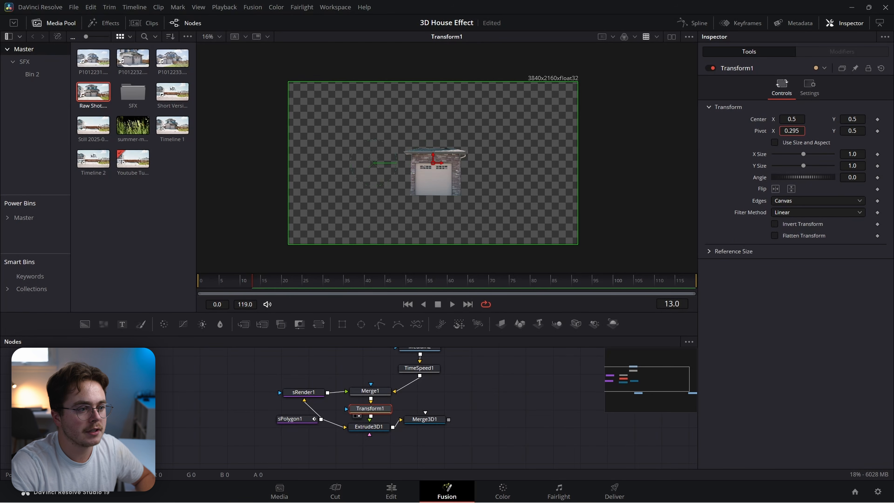
- With Use Size and Aspect off, set Transform1's pivot to X 0.397602, Y 0.301371, aligned with the left eave tip and the garage base
scroll(430, 161, up, 10)
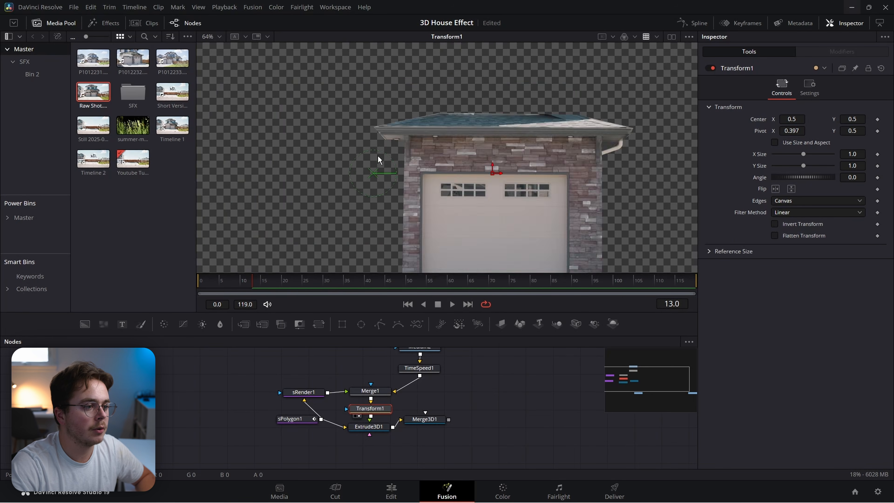
drag(369, 192, 370, 95)
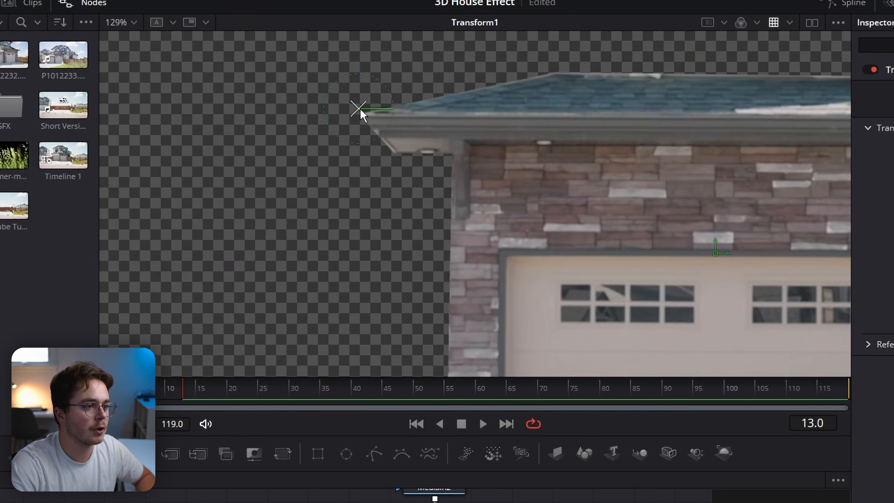
scroll(372, 94, up, 5)
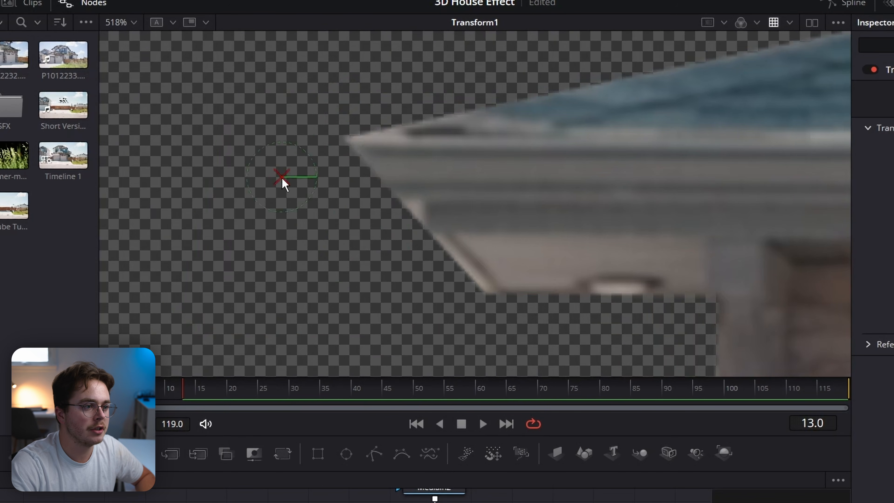
scroll(581, 180, down, 5)
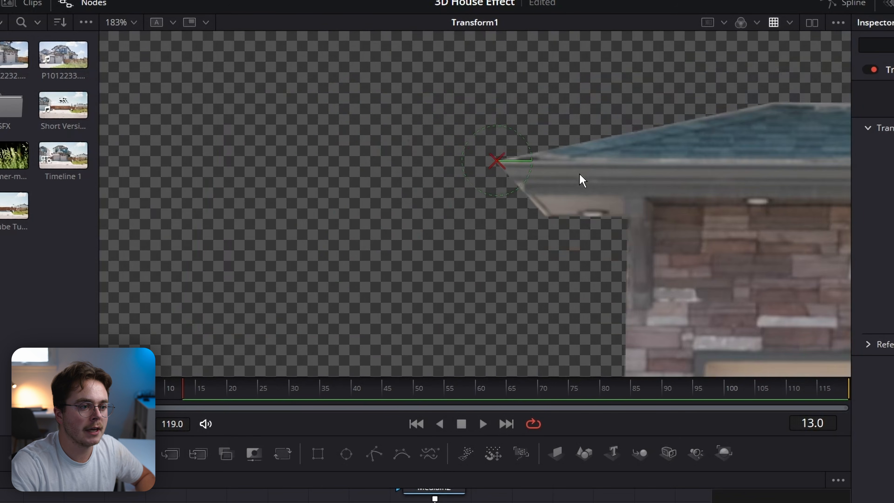
scroll(659, 170, down, 4)
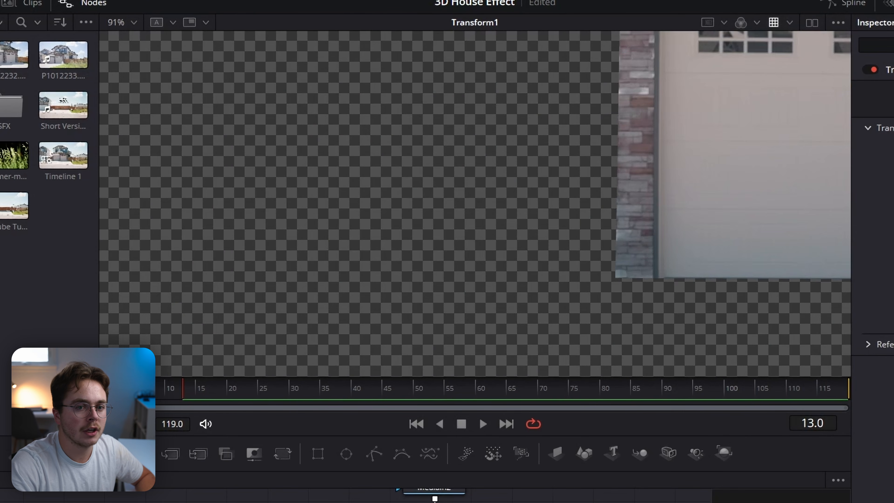
drag(893, 180, 890, 179)
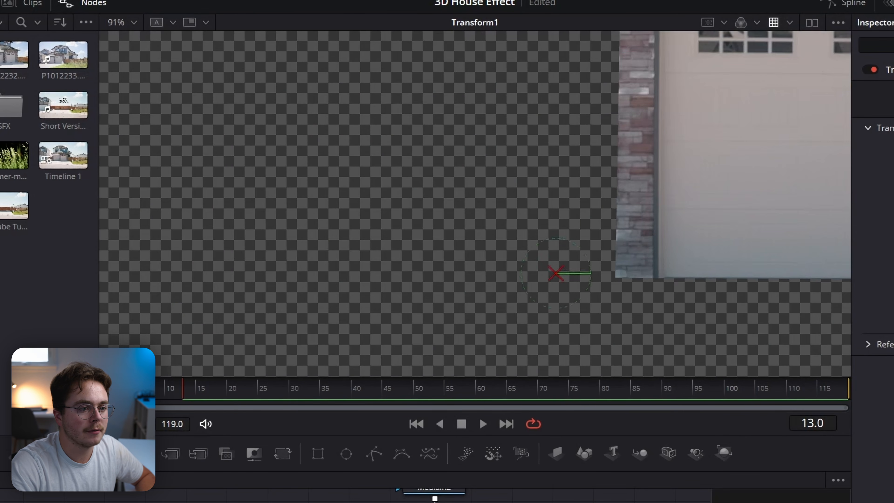
scroll(726, 299, up, 5)
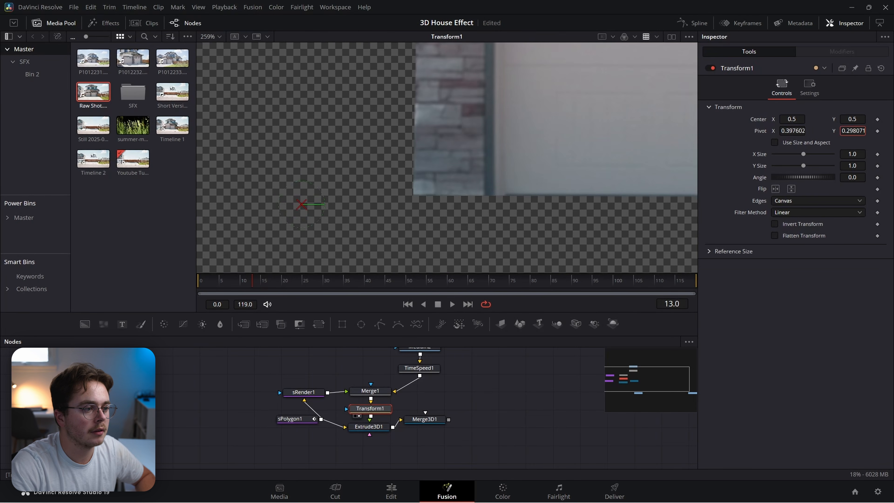
scroll(516, 155, down, 10)
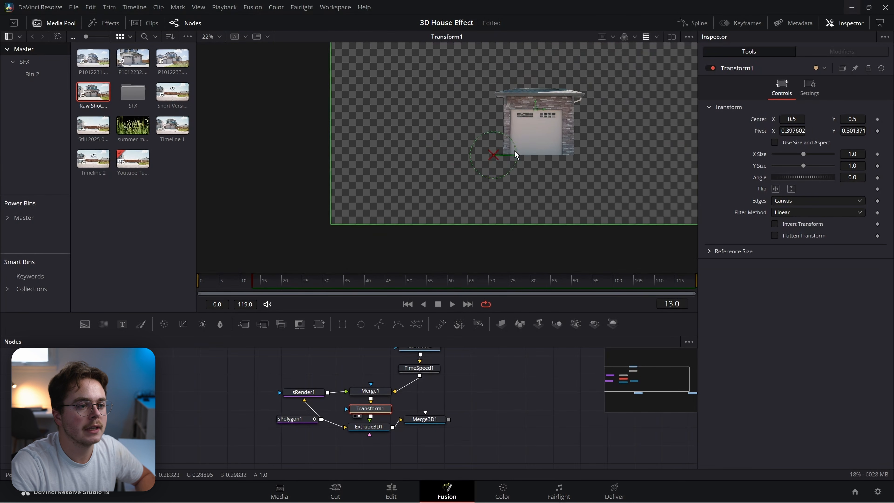
- Move the garage image into the frame's lower-left corner by setting Transform1's center to X 0.102627, Y 0.199661
drag(781, 121, 428, 154)
drag(807, 126, 684, 125)
drag(840, 125, 708, 125)
scroll(315, 166, up, 2)
scroll(371, 195, up, 1)
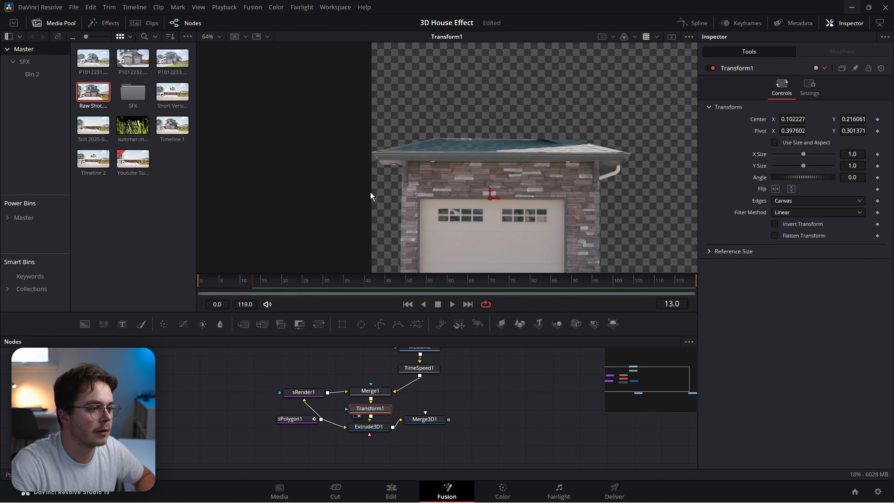
scroll(409, 160, up, 2)
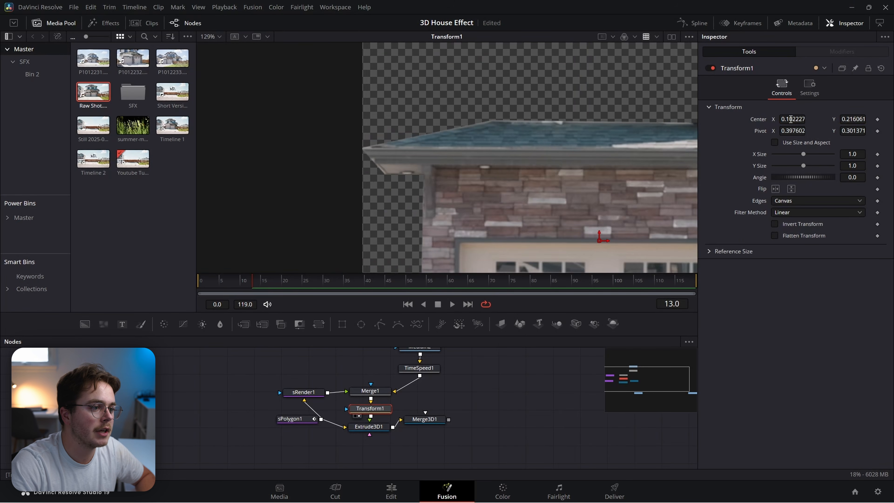
drag(791, 119, 803, 119)
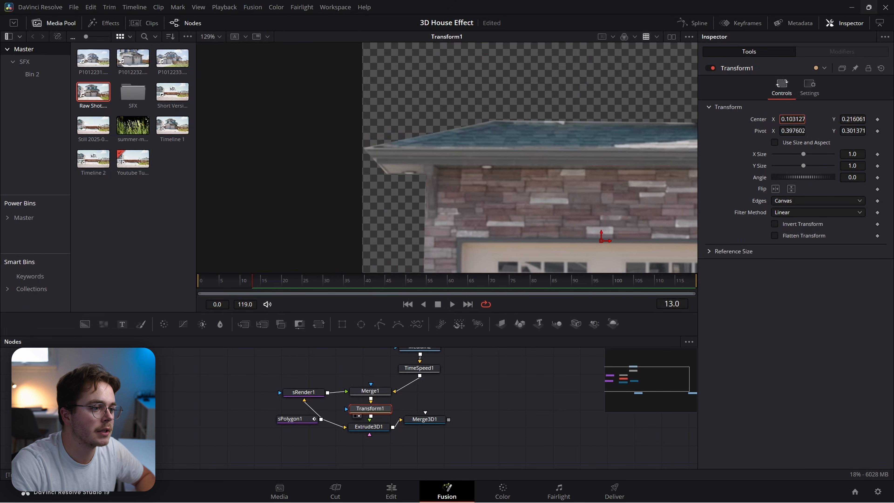
scroll(373, 148, up, 4)
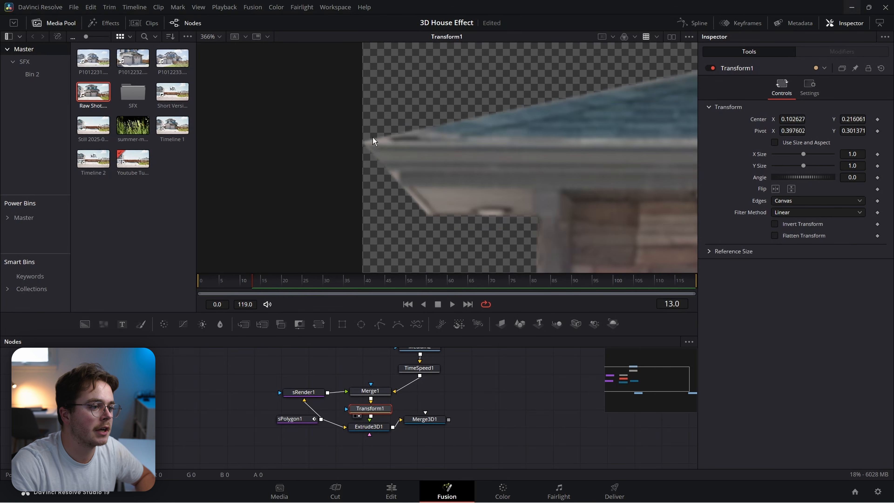
scroll(422, 169, down, 4)
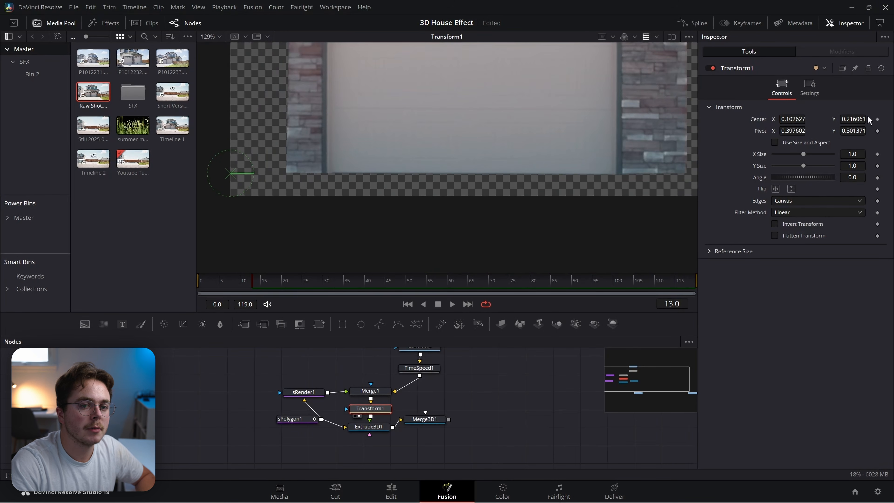
drag(866, 119, 852, 118)
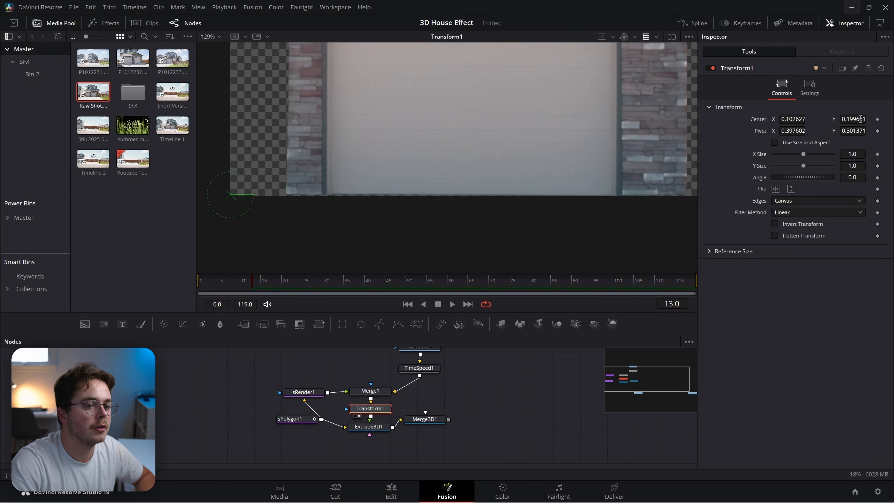
scroll(340, 227, down, 5)
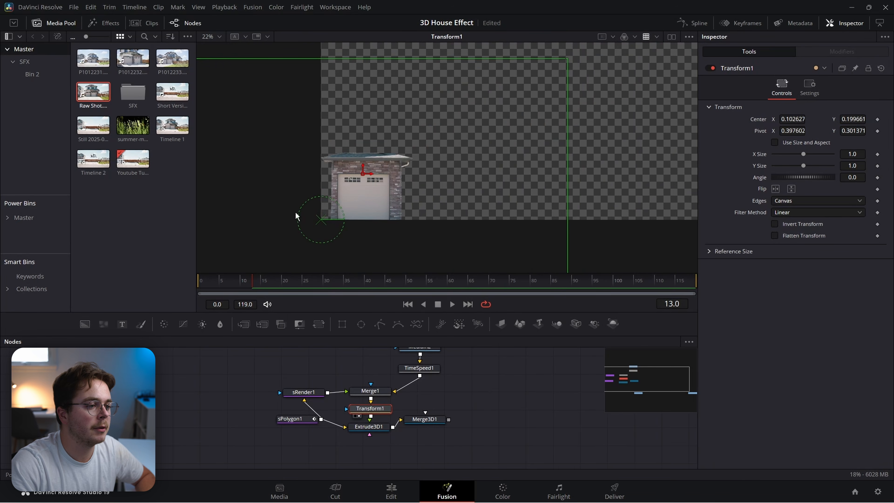
- Stretch the garage to fill the frame with X Size 4.466 and Y Size slightly above 3.213, and inspect the textured model from Merge3D1
drag(452, 123, 391, 144)
drag(654, 147, 631, 159)
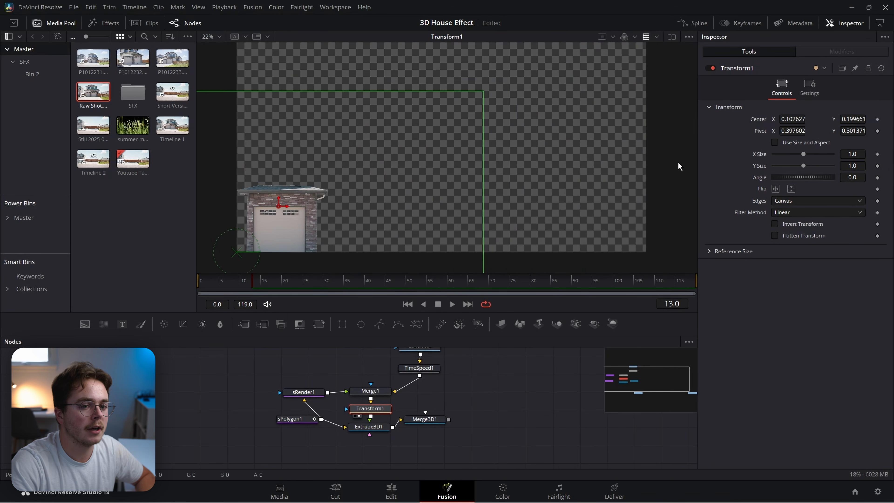
drag(803, 154, 829, 154)
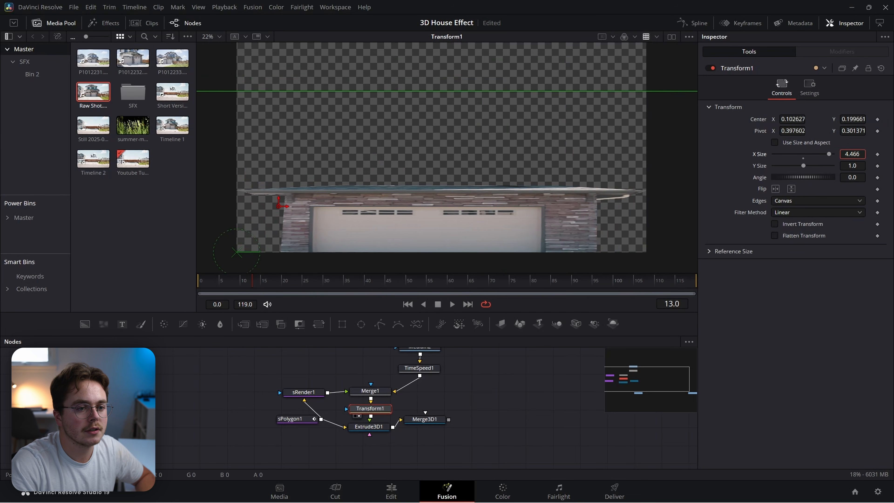
drag(848, 168, 873, 168)
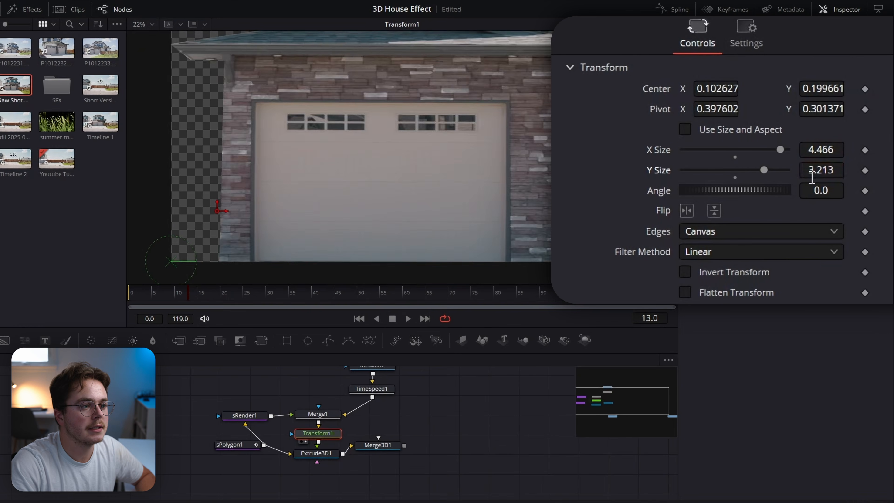
drag(373, 105, 324, 226)
drag(835, 169, 841, 170)
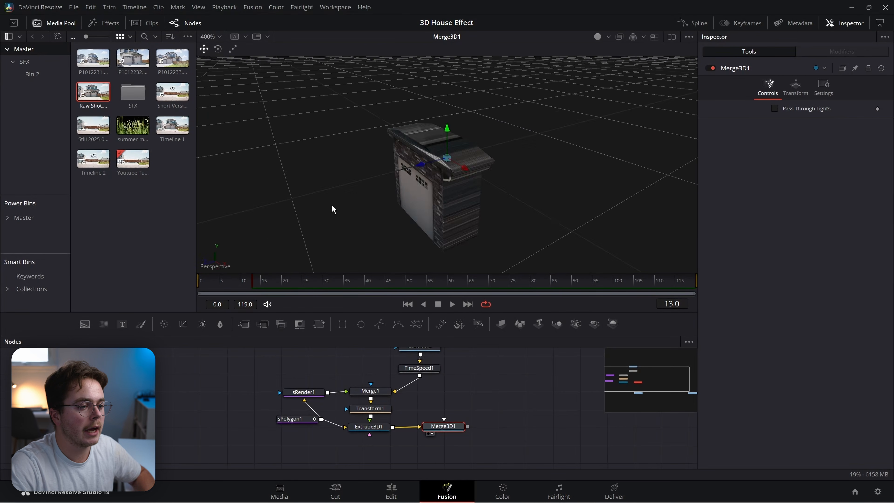
drag(332, 206, 416, 174)
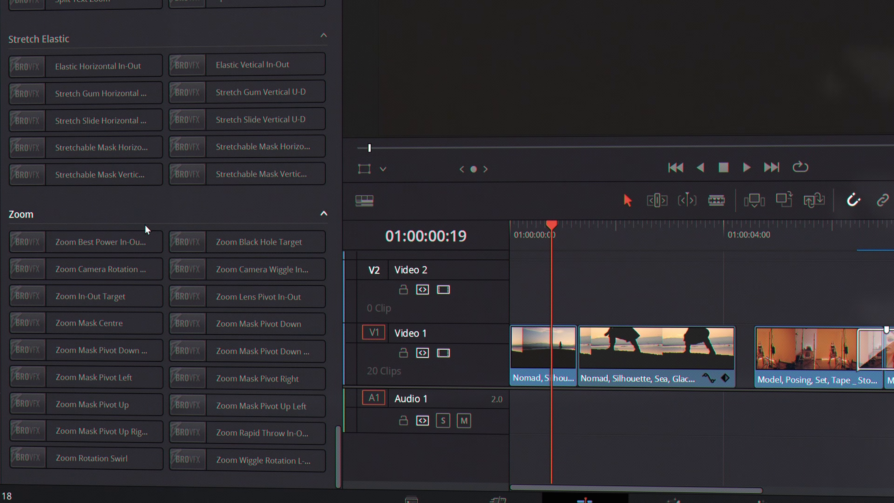
- On the Edit page, apply the Zoom Best Power In-Out transition between the first two Video 1 clips and play it back
drag(146, 240, 583, 357)
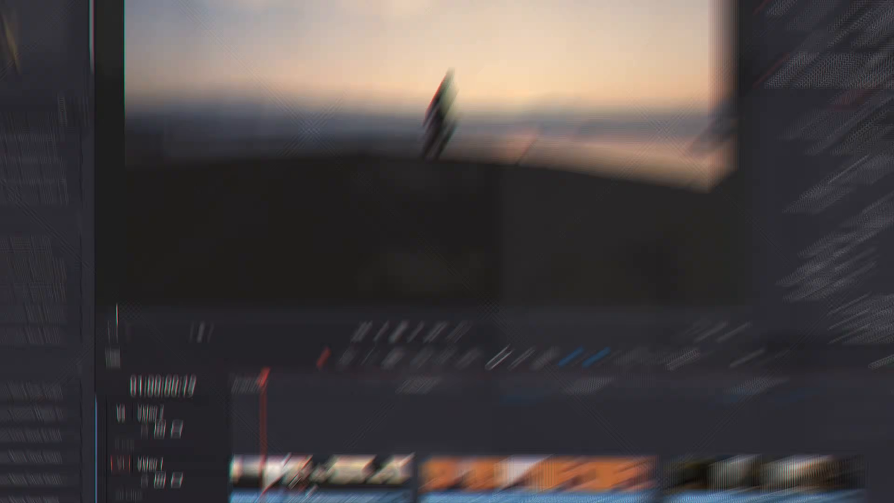
click(790, 154)
key(space)
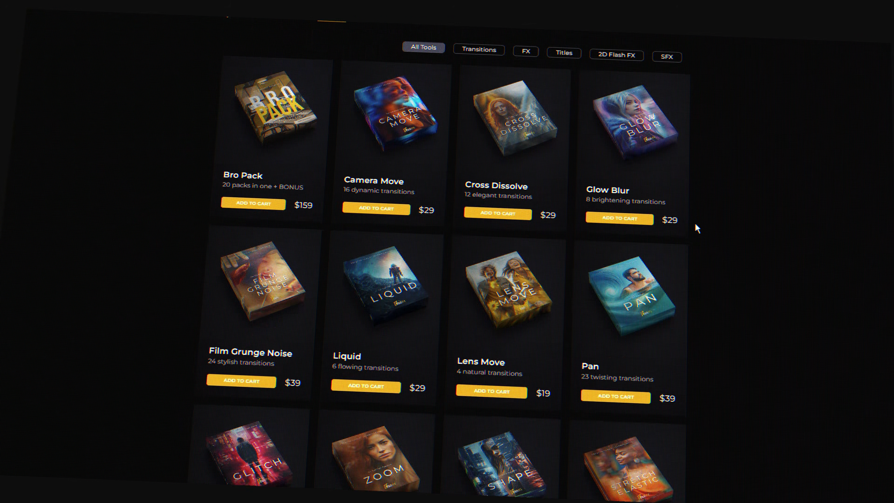
- Browse the BroVFX transition packs on the store page and the installed BroVFX transitions in the effects library
scroll(656, 238, down, 3)
scroll(620, 259, up, 16)
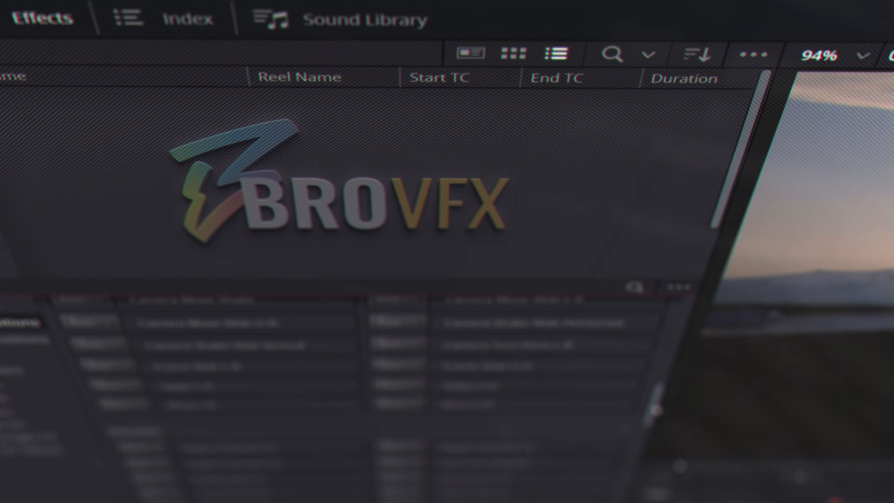
scroll(651, 379, down, 15)
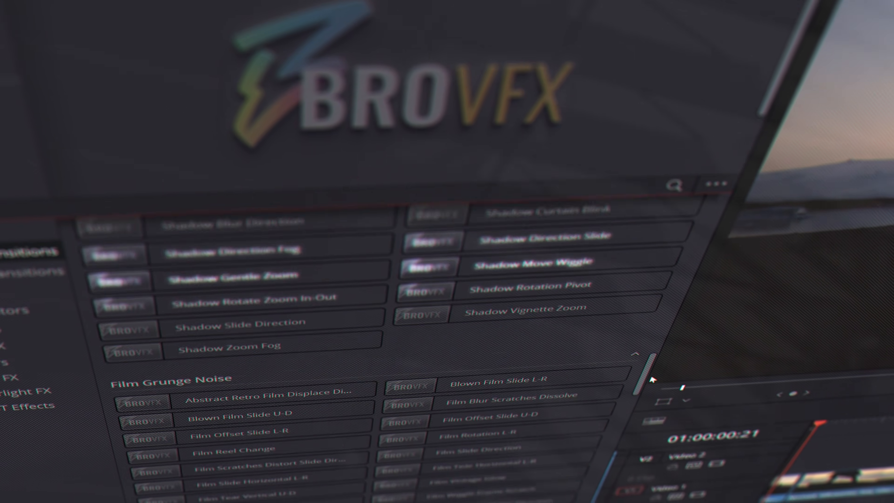
scroll(651, 380, down, 10)
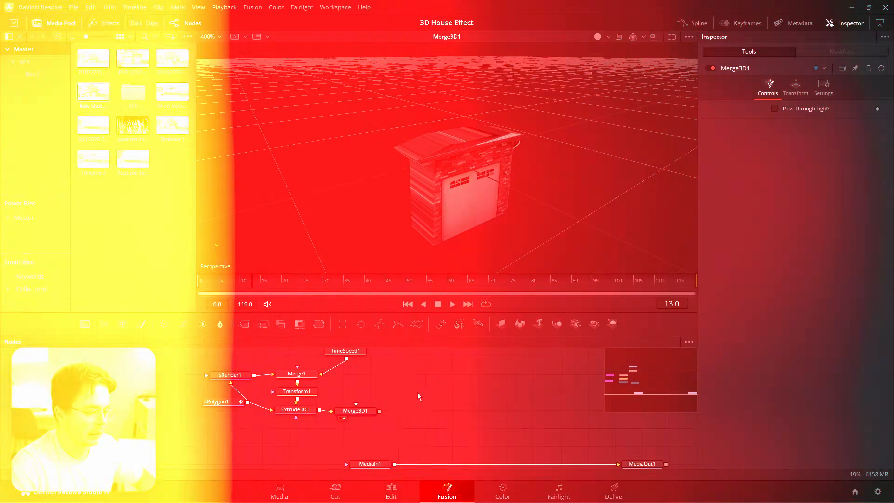
- Add a Renderer 3D node fed by Merge3D1, merge it over MediaIn1 ahead of MediaOut1, and view MediaOut1
key(shift+space)
text(re)
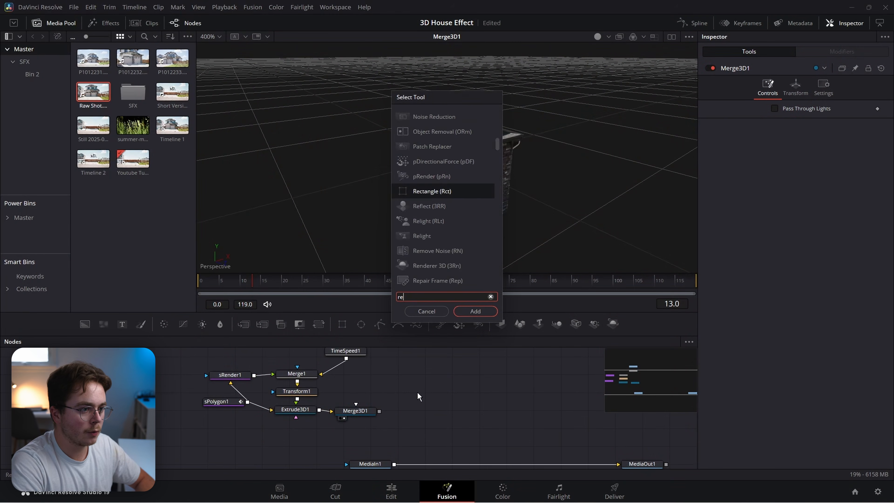
text(nder)
key(Return)
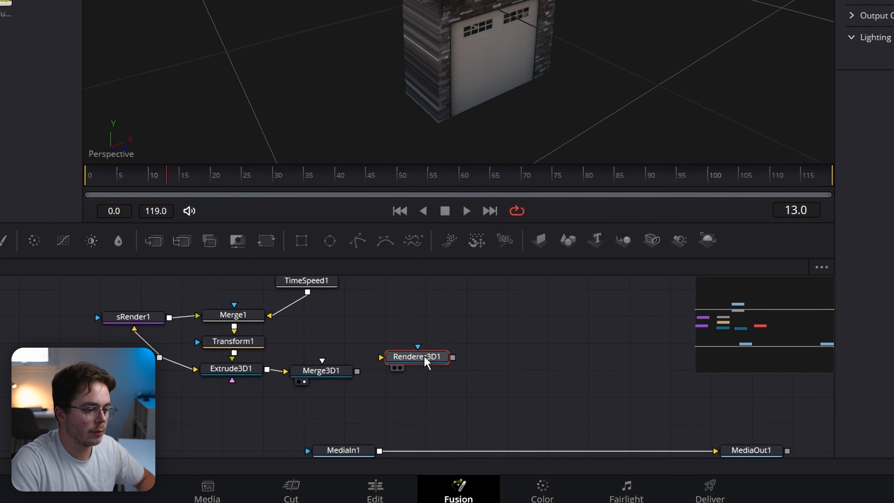
drag(427, 361, 469, 386)
drag(357, 372, 409, 452)
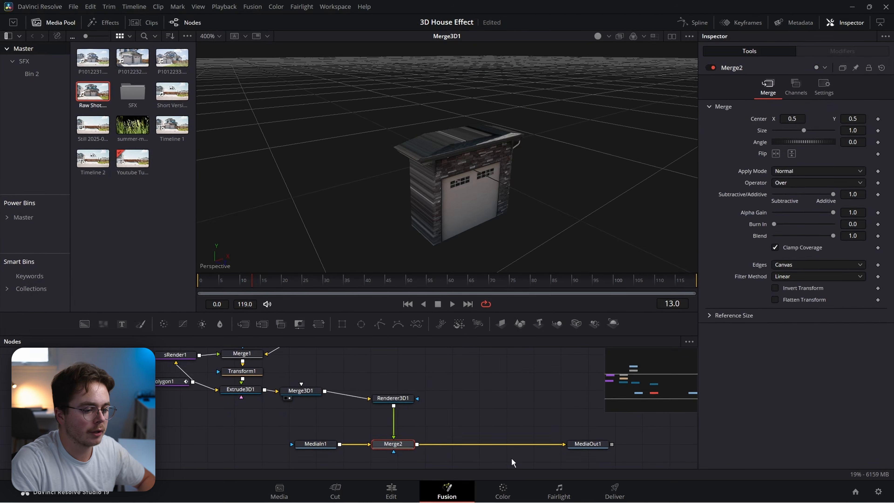
click(585, 445)
key(1)
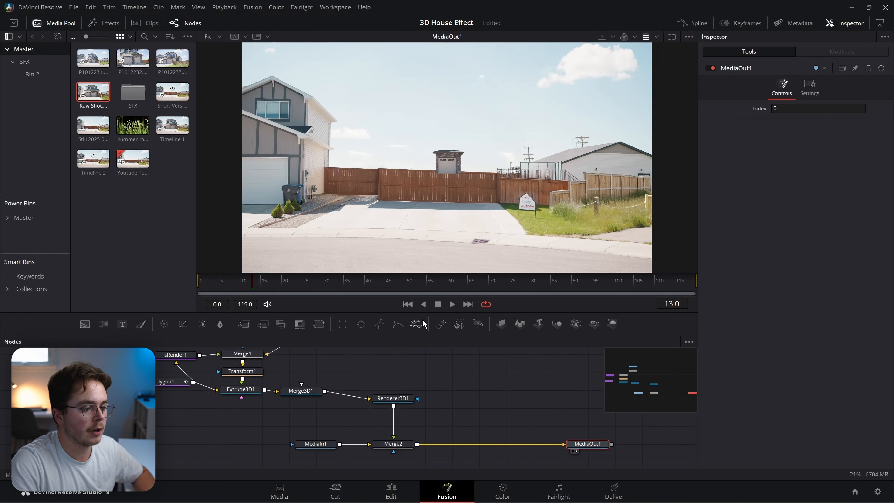
- Insert a Transform 3D node between Merge3D1 and Renderer3D1 and adjust the garage model's rotation
click(301, 390)
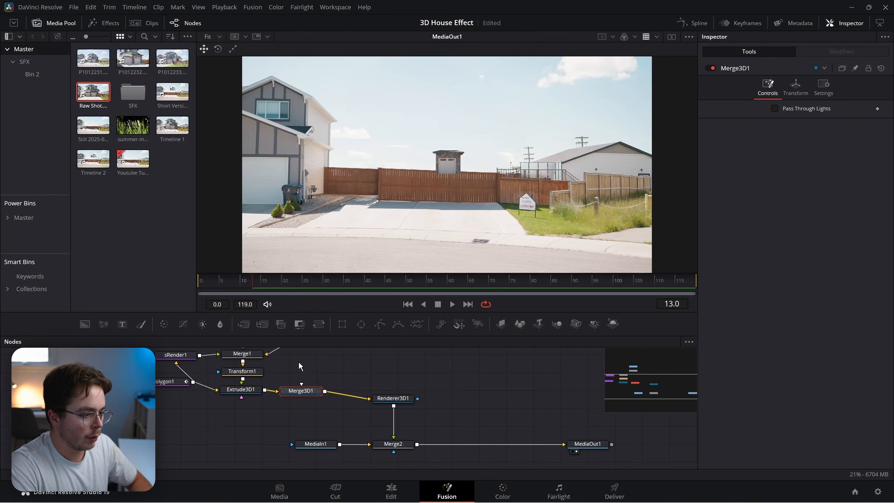
key(shift+space)
text(rend)
key(BackSpace)
key(BackSpace)
key(BackSpace)
key(BackSpace)
text(xf)
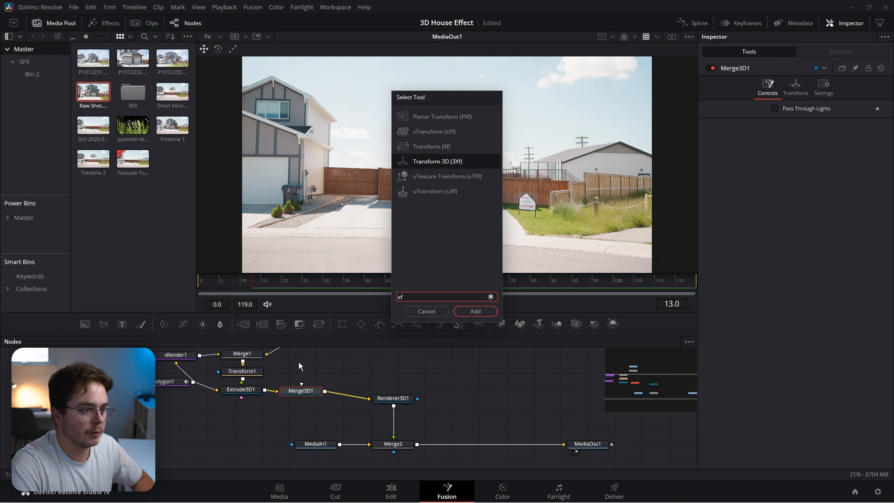
key(Return)
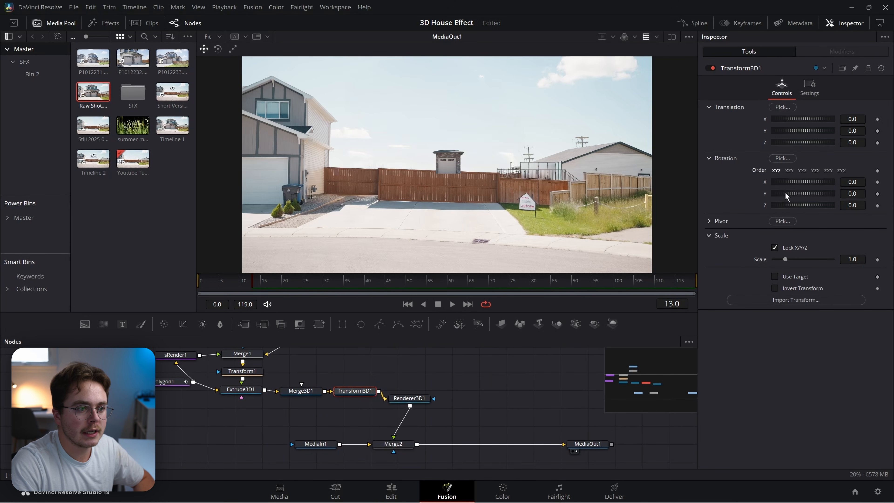
drag(842, 190, 808, 185)
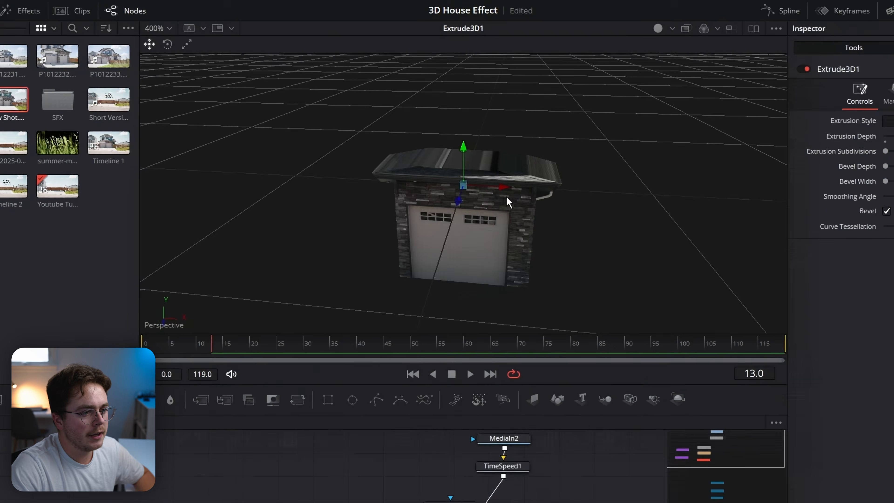
- Examine the extruded garage model from Extrude3D1 from several angles, including its roof and sides
drag(436, 154, 518, 250)
drag(583, 343, 410, 237)
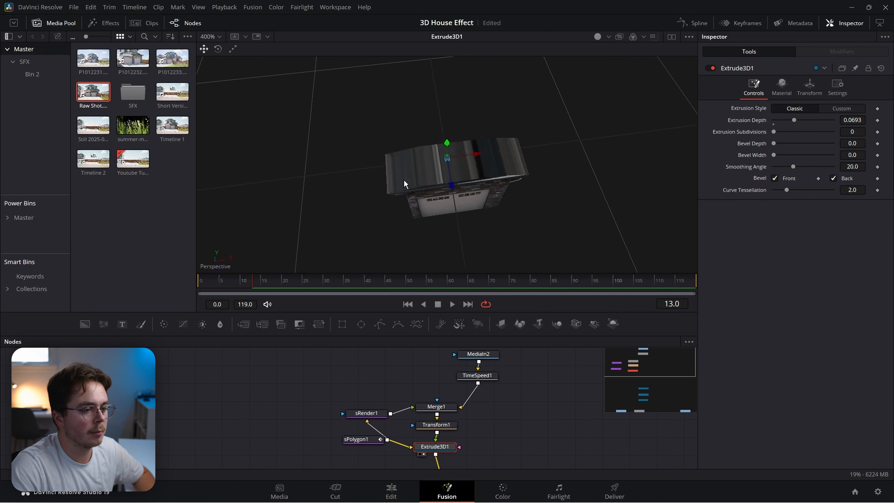
drag(404, 179, 472, 103)
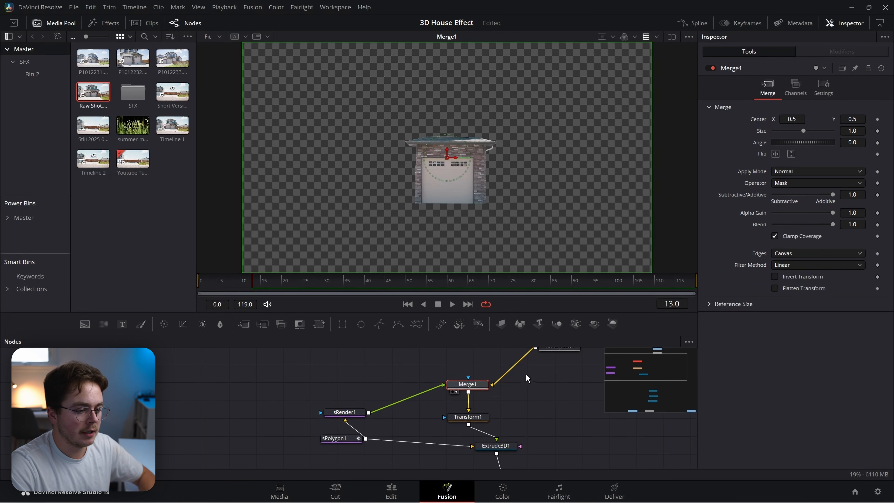
- Add a Background node, merge Merge1's output over it, and feed the result into Transform1 in place of Merge1
click(545, 387)
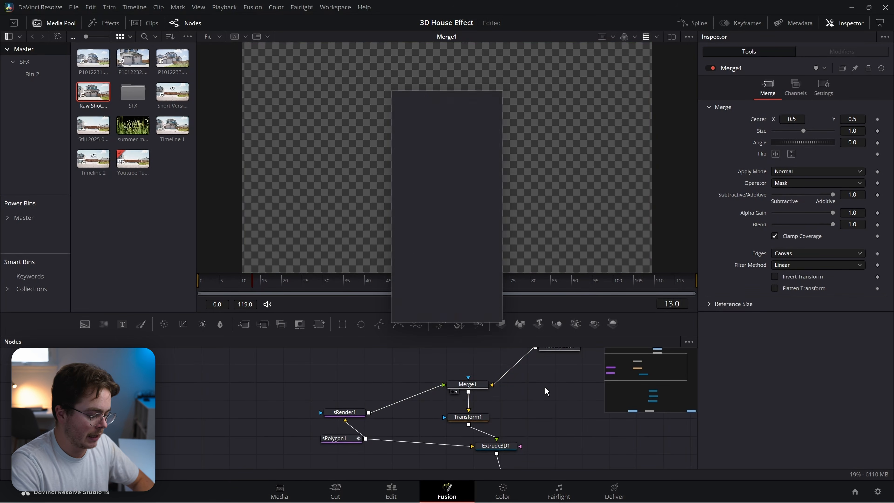
key(shift+space)
text(backno)
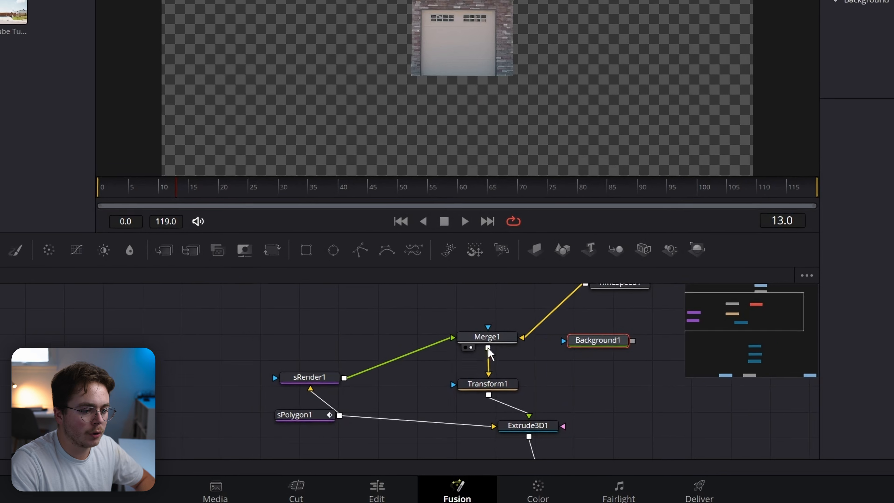
drag(468, 392, 567, 384)
drag(639, 337, 546, 368)
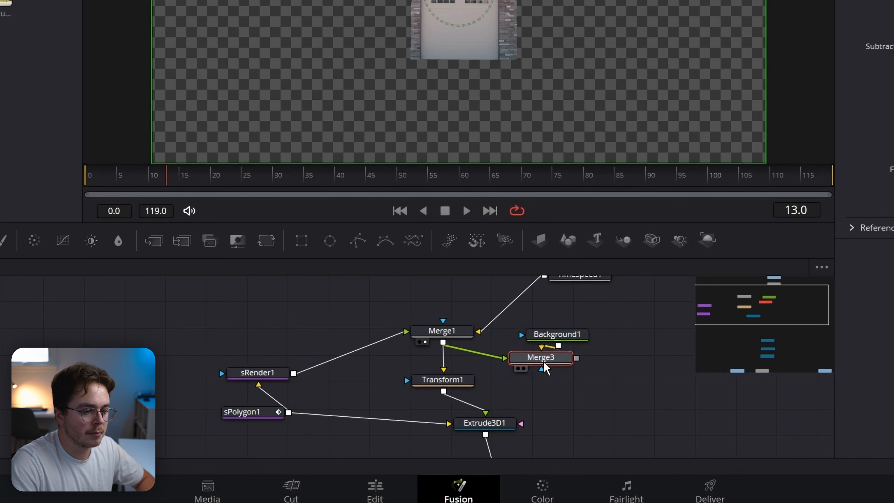
drag(452, 382, 489, 390)
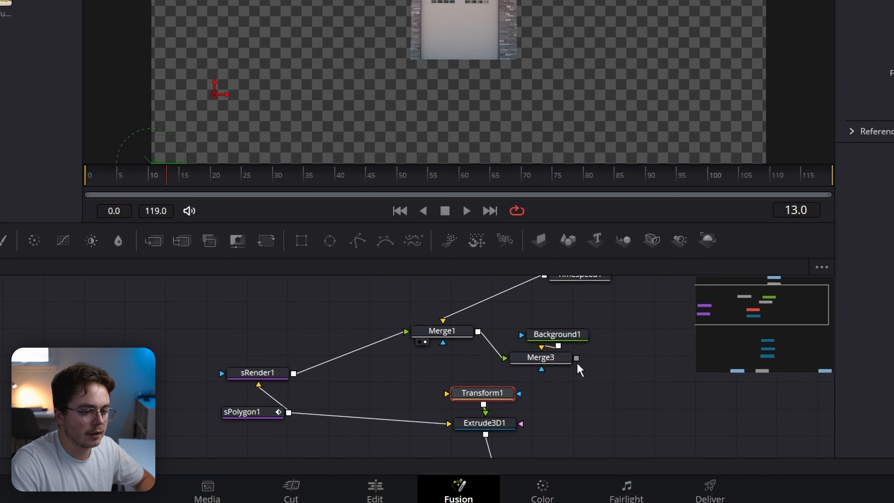
drag(576, 359, 484, 394)
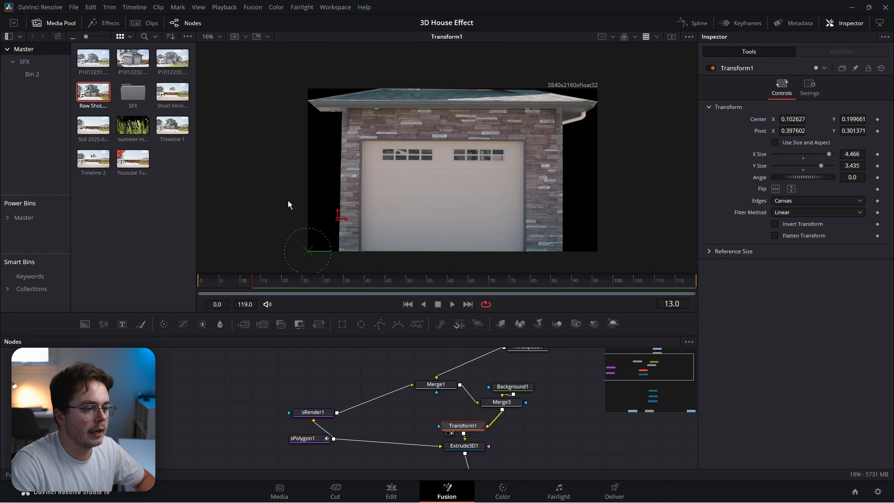
drag(507, 404, 475, 402)
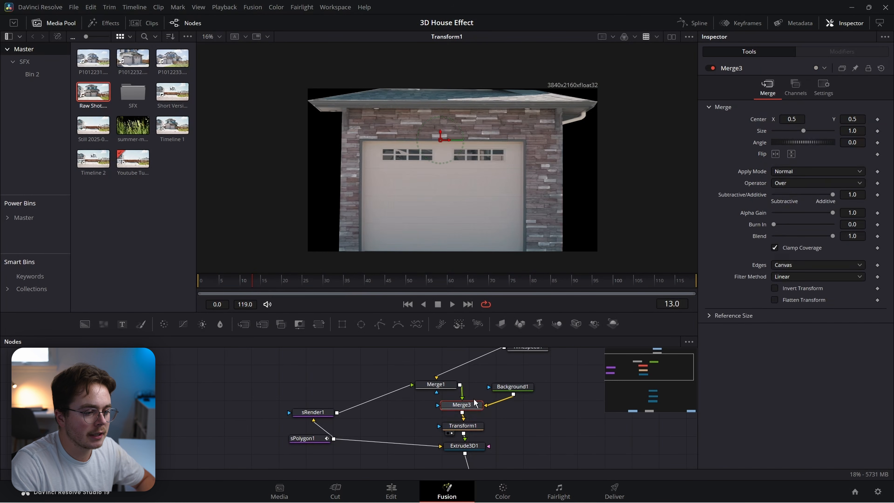
- Insert a Blur node between sRender1 and Merge1 and set its Blur Size to 1.4 to soften the mask edges
click(327, 412)
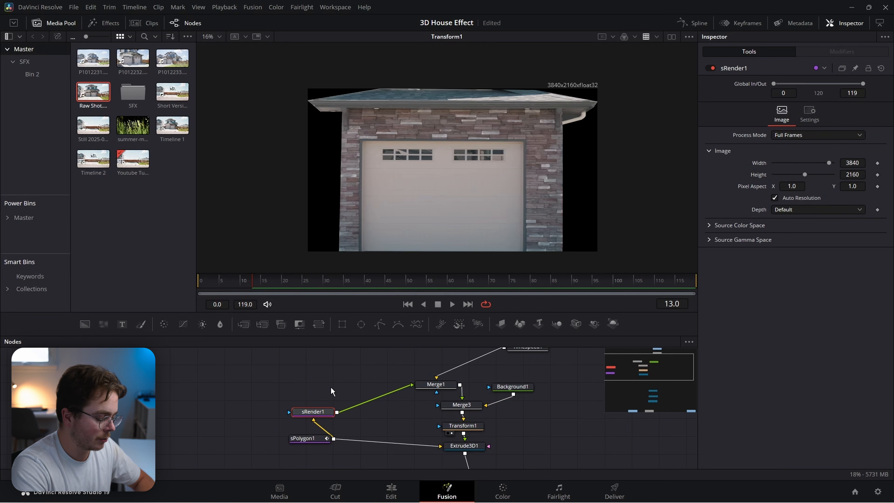
key(shift+space)
text(blur)
key(Return)
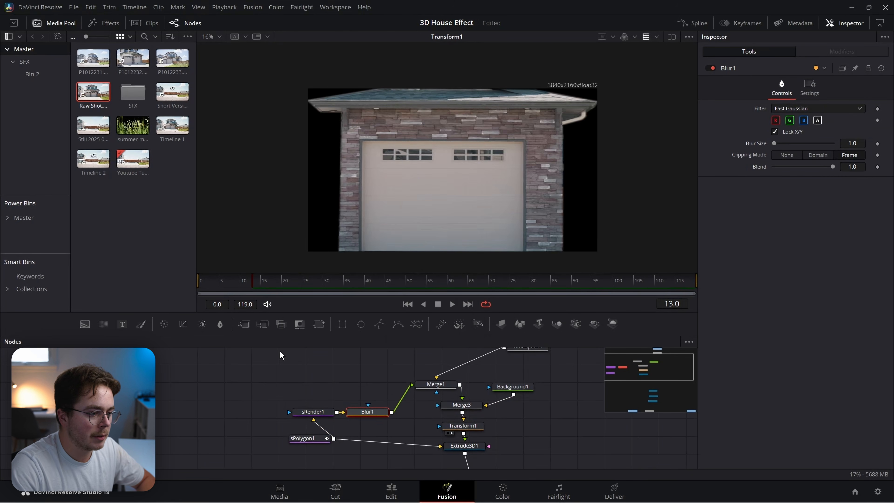
scroll(331, 105, up, 5)
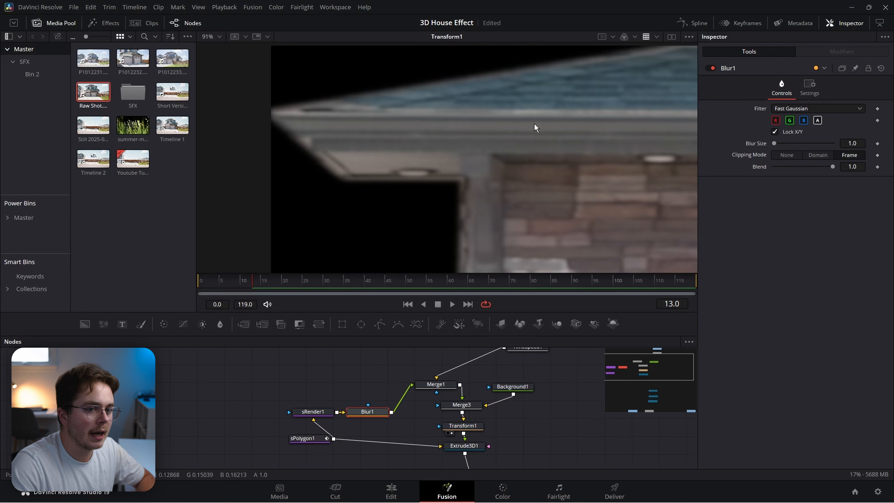
drag(774, 143, 776, 145)
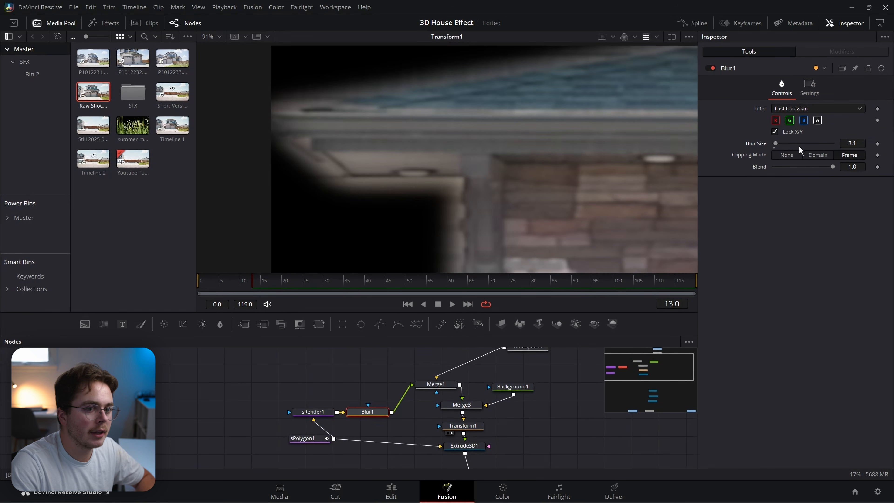
drag(844, 142, 836, 142)
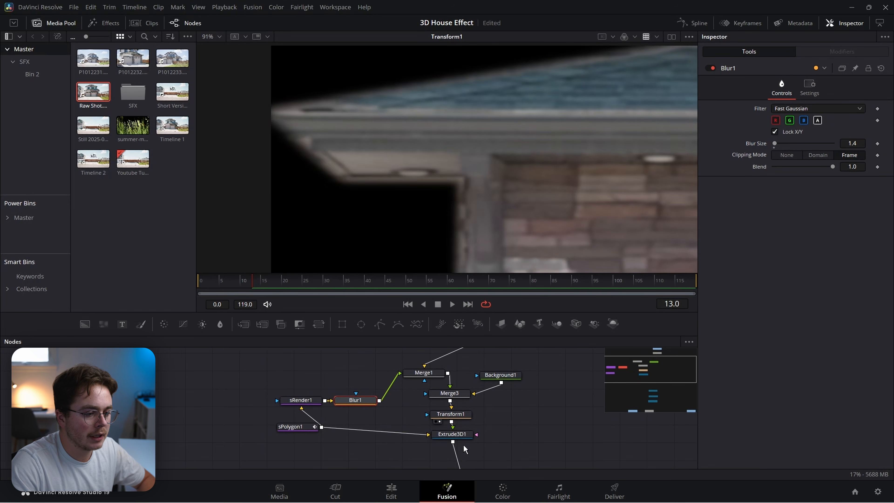
- View Extrude3D1 and examine the front and side textures of the garage model
click(454, 437)
key(2)
drag(471, 219, 433, 225)
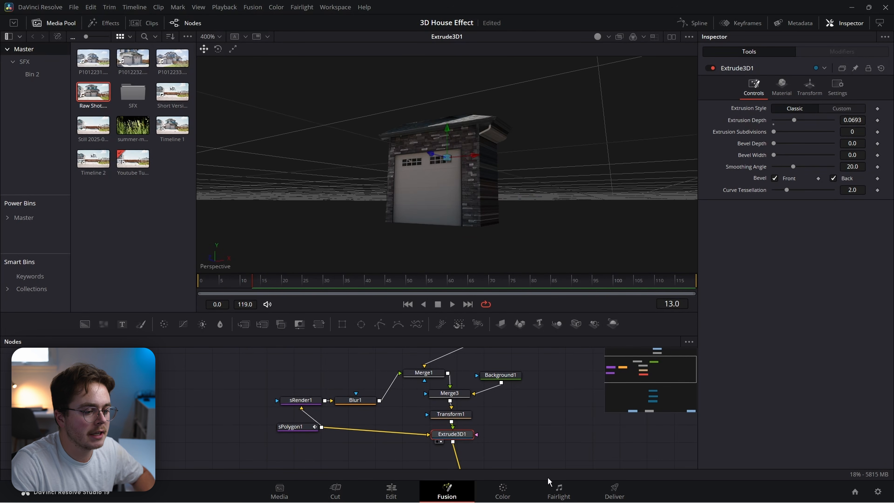
drag(506, 437, 431, 378)
scroll(431, 387, down, 5)
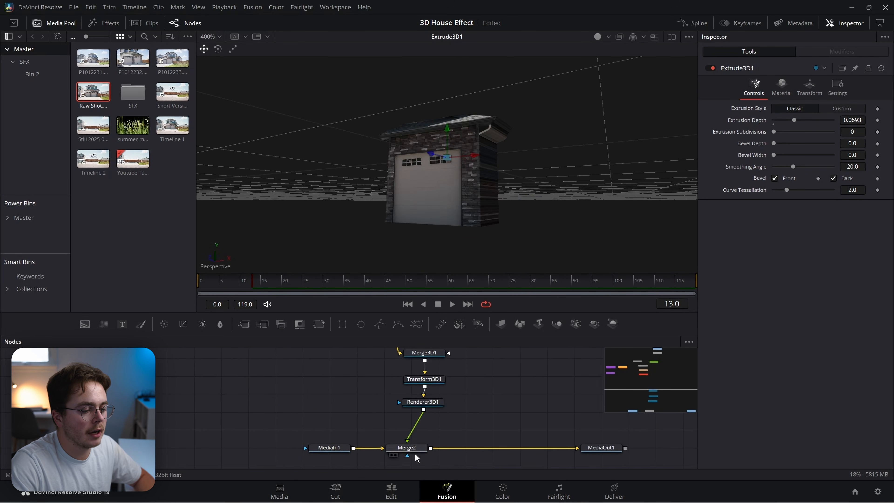
- Viewing Merge2, enlarge the garage with Transform3D1's scale at 3.622 and turn the model about the Y axis
click(418, 446)
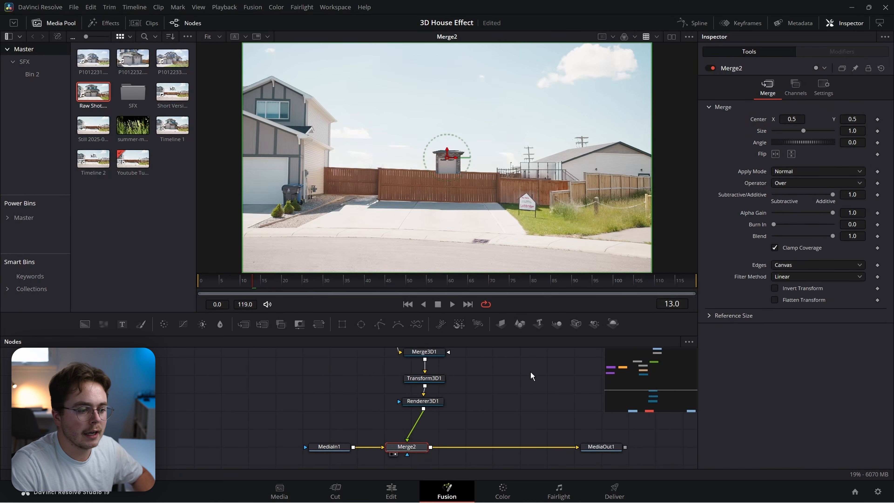
click(428, 377)
drag(785, 193, 799, 193)
drag(785, 259, 831, 260)
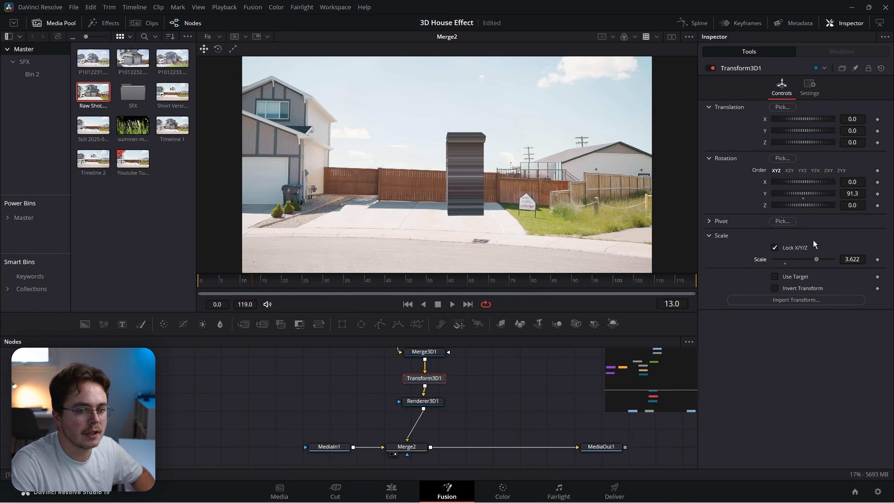
mouse_move(802, 195)
mouse_down()
mouse_move(780, 193)
mouse_move(803, 206)
mouse_move(795, 186)
mouse_up()
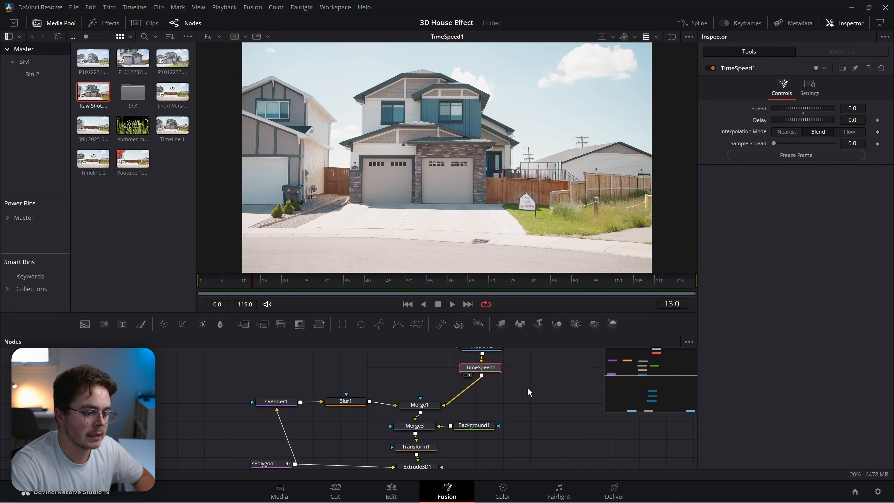
- Duplicate the garage node chain from sPolygon1 and sRender1 through Extrude3D1, including Background1, and place the copy beside the original
drag(526, 389, 248, 470)
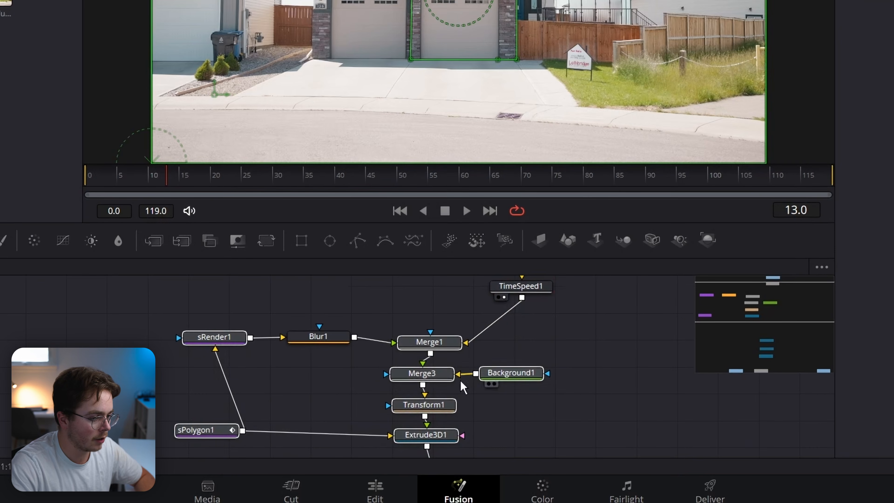
drag(587, 339, 161, 463)
drag(640, 366, 400, 419)
click(573, 422)
key(ctrl+v)
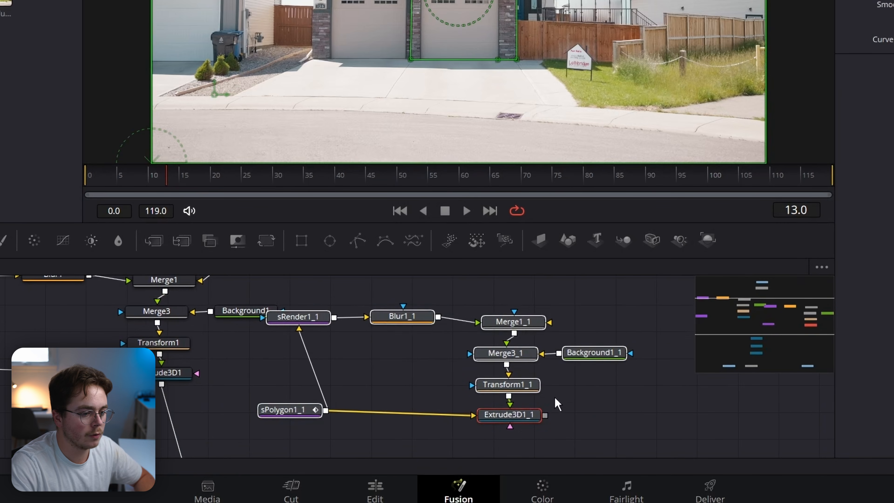
drag(520, 419, 620, 383)
click(505, 419)
drag(499, 368, 495, 390)
- Review the duplicated mask sPolygon1_1 over the house footage and the duplicated Transform1_1 node
click(374, 405)
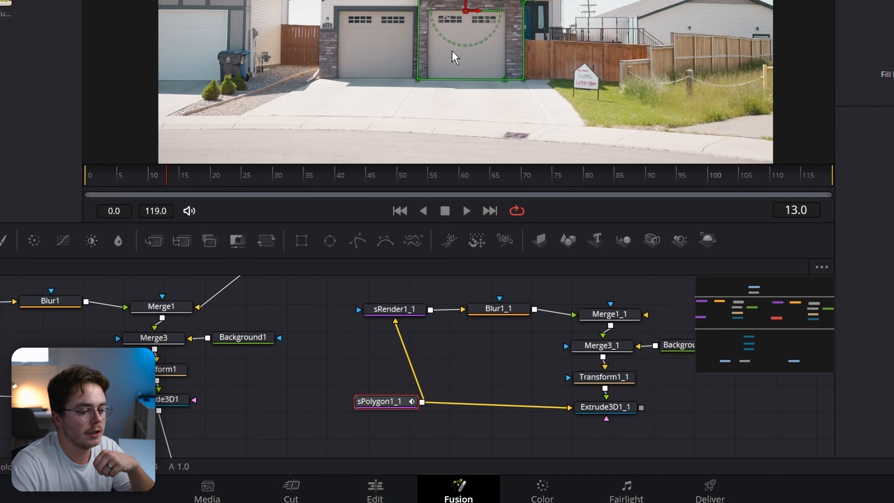
drag(526, 322, 436, 324)
click(500, 381)
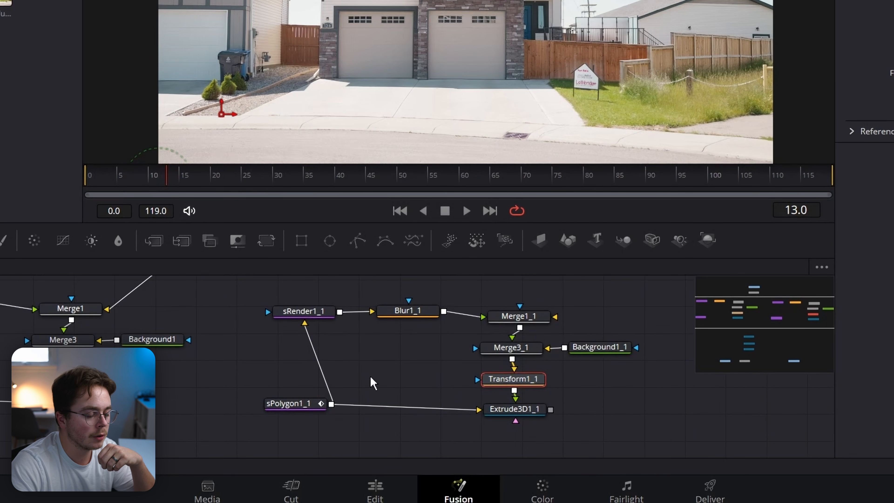
- Group the original garage node chain from sPolygon1 through Extrude3D1, including Background1, and rename the group "Right Garage"
drag(170, 367, 566, 369)
drag(590, 287, 240, 445)
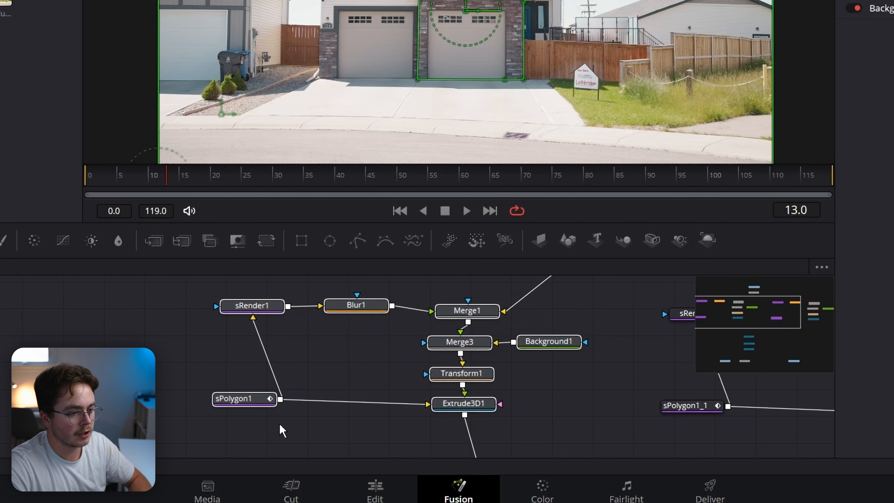
key(ctrl+g)
drag(397, 306, 417, 327)
right_click(420, 329)
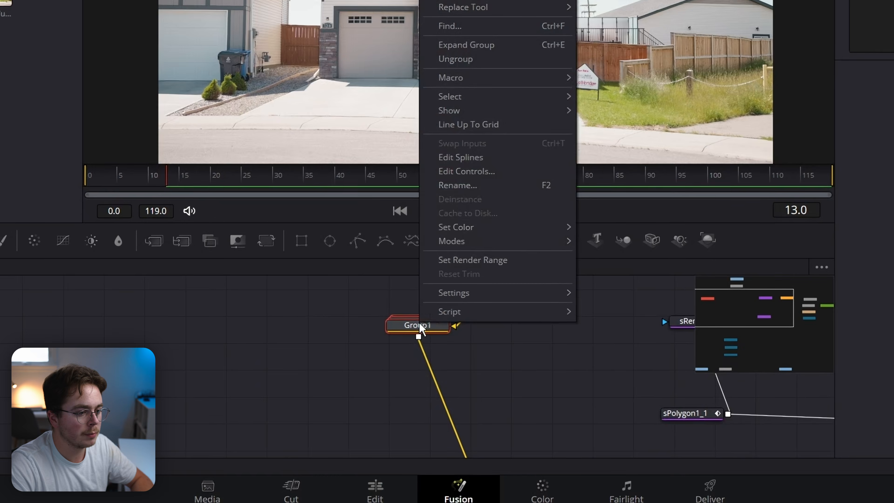
click(458, 184)
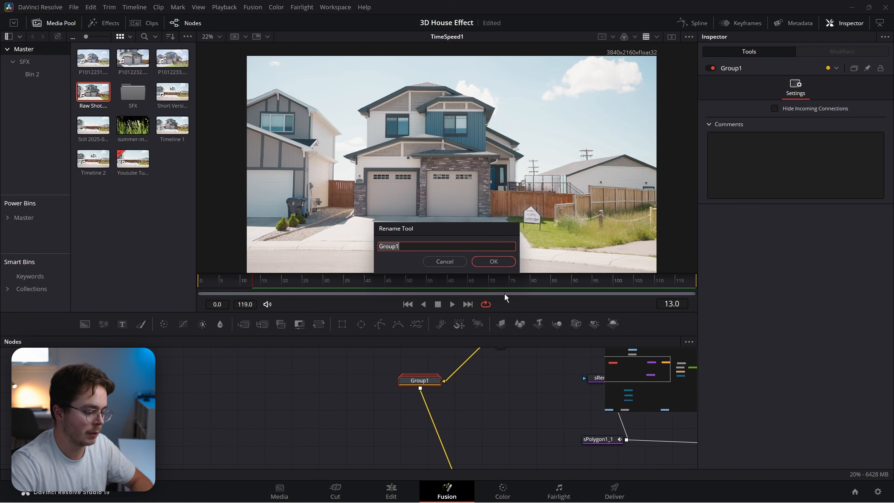
text(Right Garage)
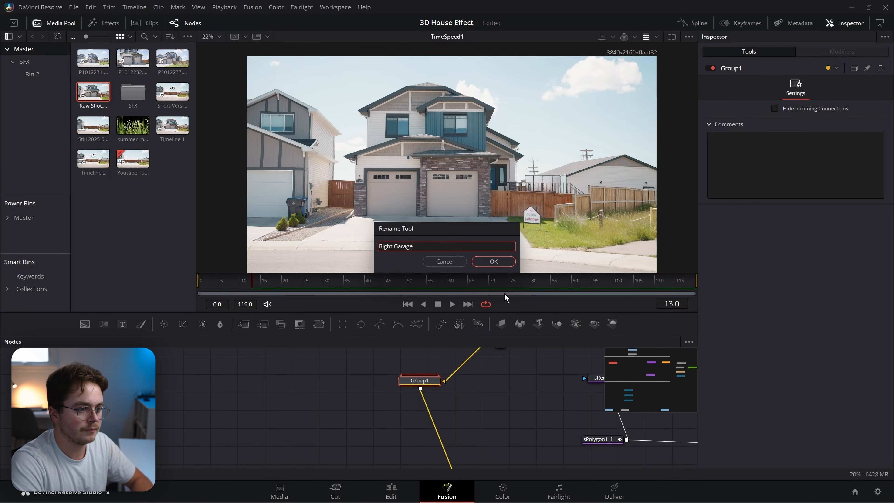
key(Return)
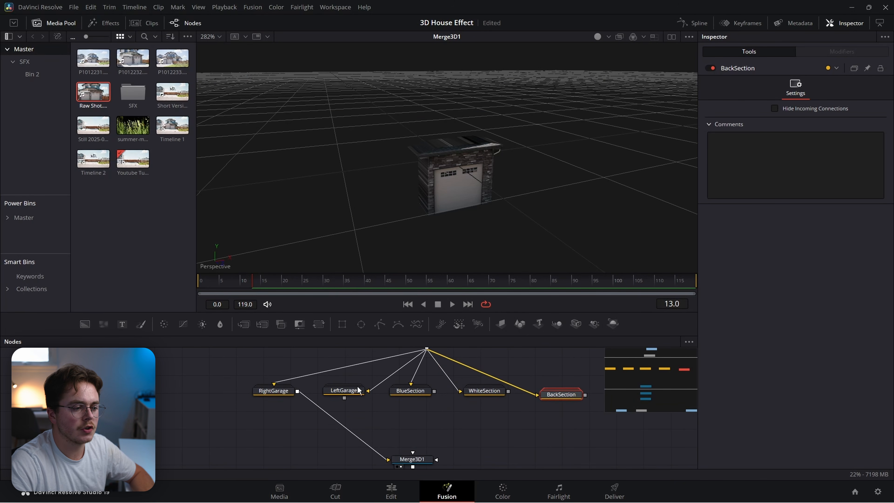
- Review the LeftGarage and BlueSection groups, expanding BlueSection to examine its node chain and collapsing it again
click(357, 389)
click(216, 382)
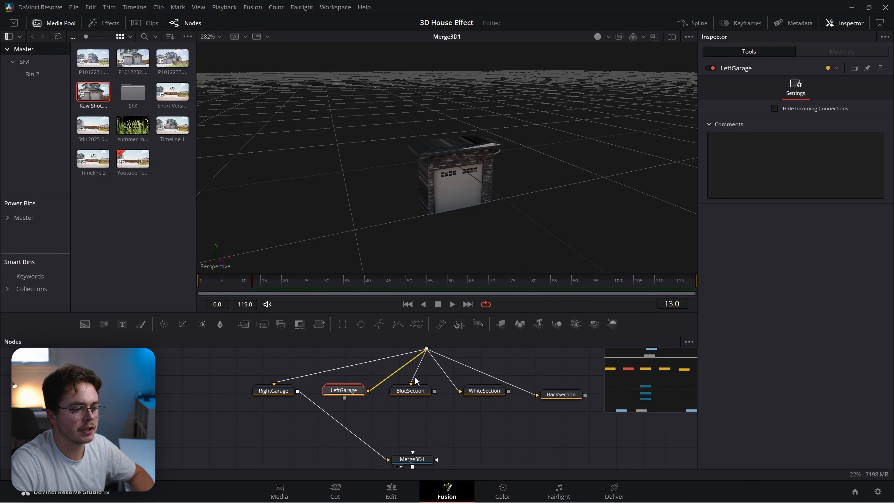
click(396, 397)
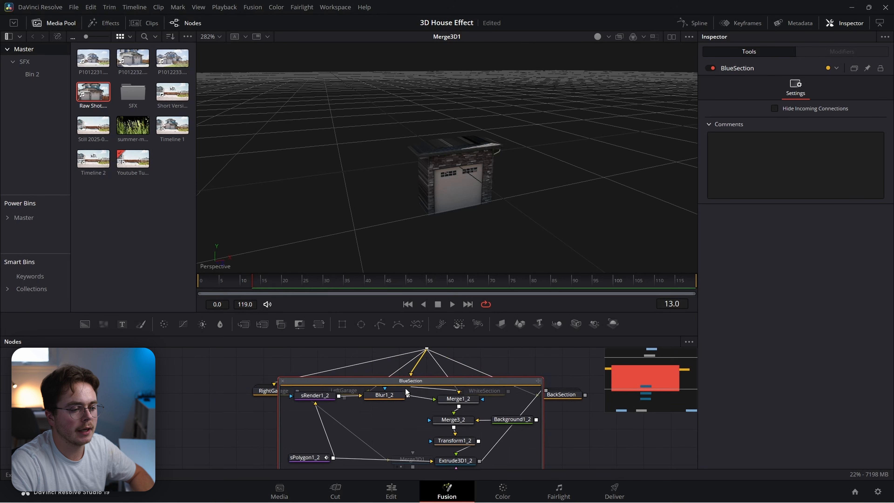
click(283, 381)
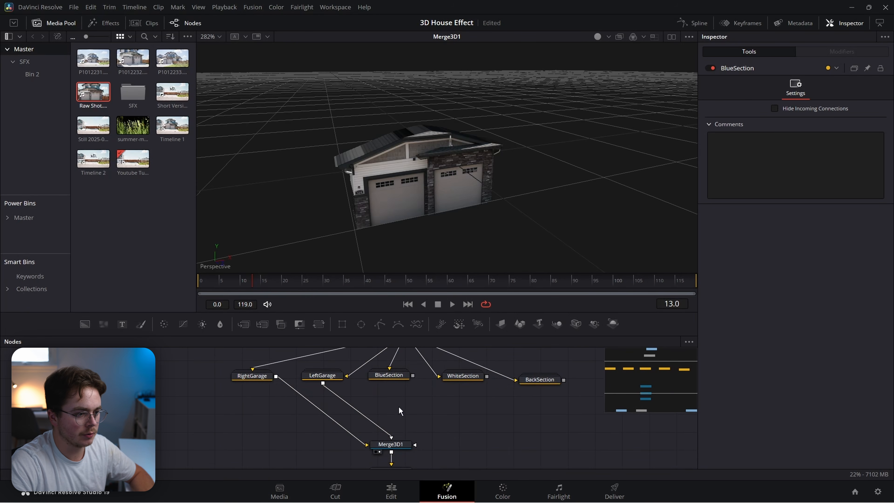
- Connect the LeftGarage, BlueSection, WhiteSection and BackSection groups to Merge3D1 and check the assembled house from several angles
drag(395, 446, 393, 445)
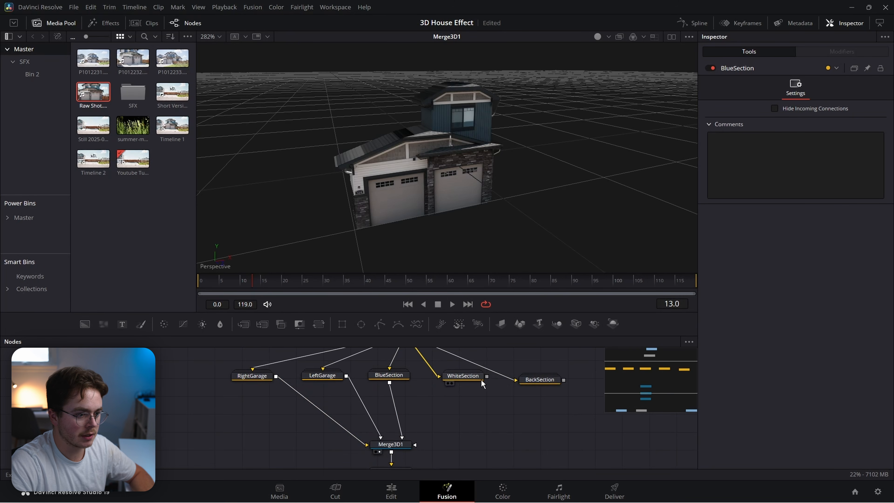
drag(485, 381, 465, 383)
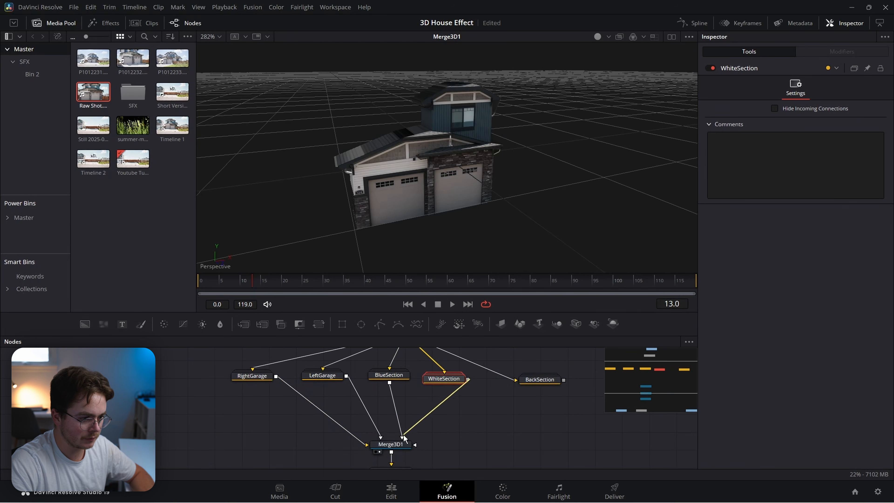
drag(404, 439, 393, 447)
mouse_move(378, 178)
mouse_down()
mouse_move(563, 207)
mouse_move(655, 199)
mouse_move(616, 176)
mouse_move(491, 144)
mouse_move(374, 191)
mouse_up()
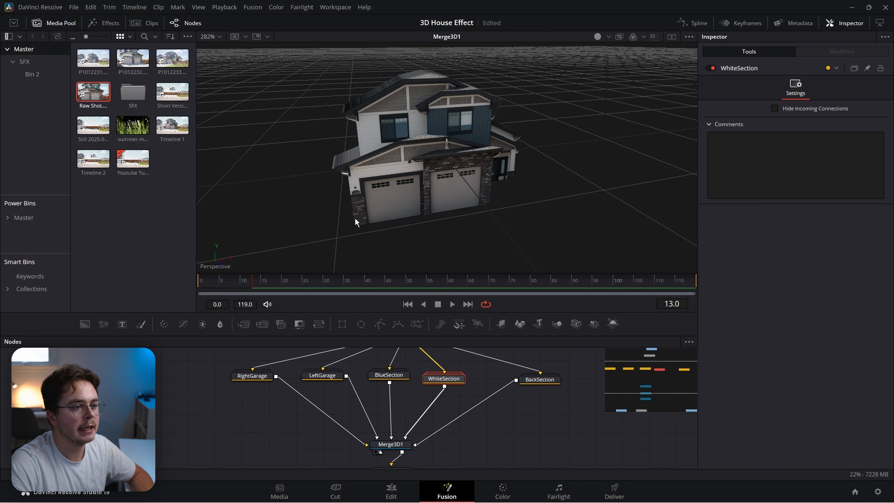
mouse_move(411, 145)
mouse_down()
mouse_move(481, 137)
mouse_move(545, 194)
mouse_move(371, 143)
mouse_move(412, 147)
mouse_up()
drag(376, 46, 423, 165)
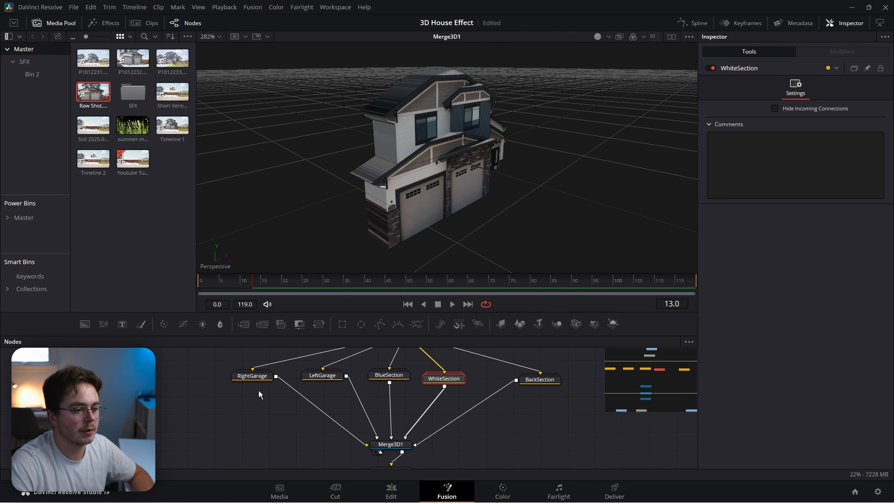
- Add a Transform 3D node between the RightGarage group and Merge3D1 and place it below the group
double_click(252, 375)
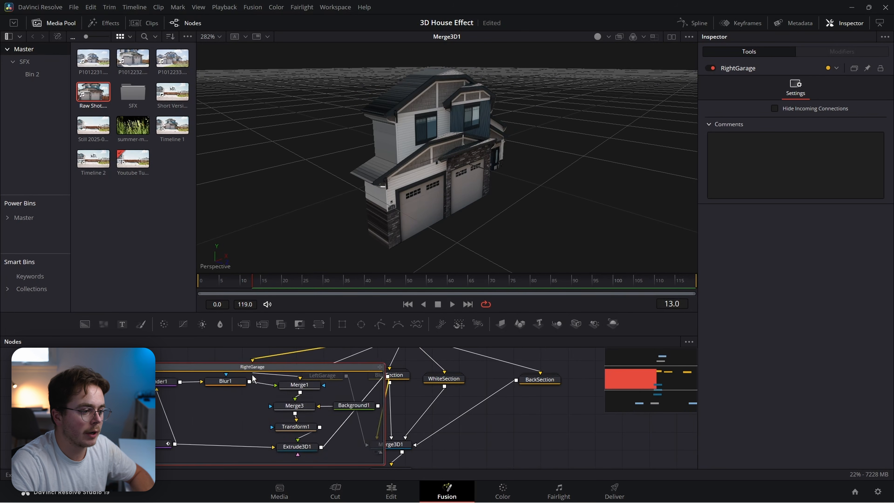
click(125, 367)
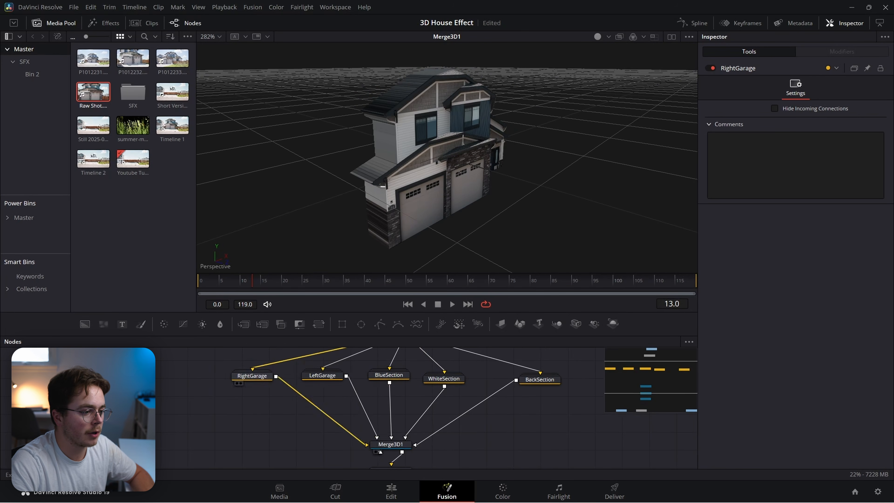
click(258, 376)
right_click(258, 376)
key(shift+space)
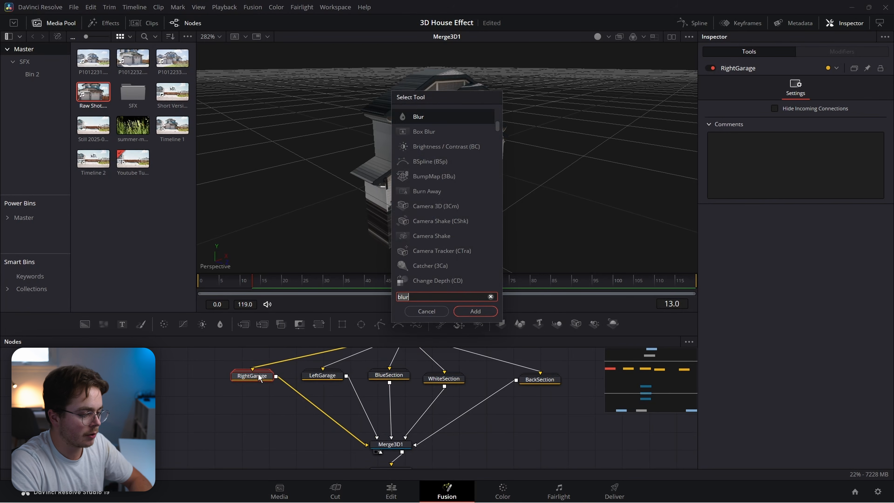
text(xf)
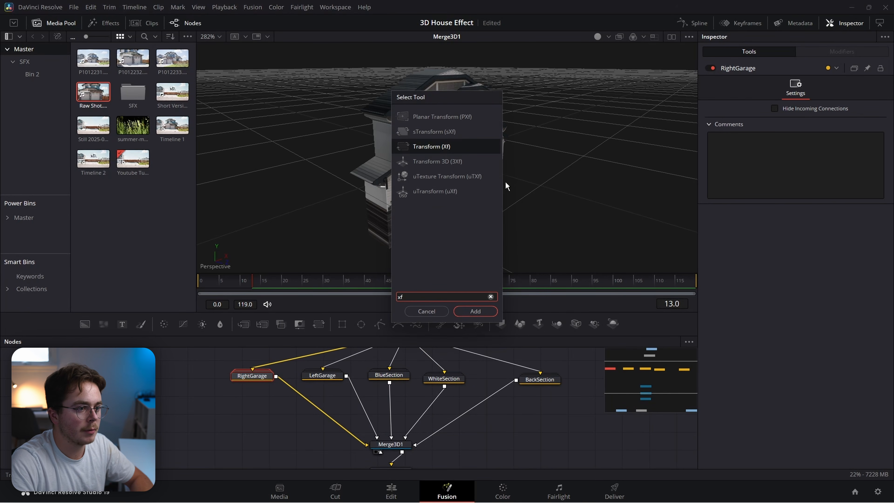
click(444, 162)
click(469, 316)
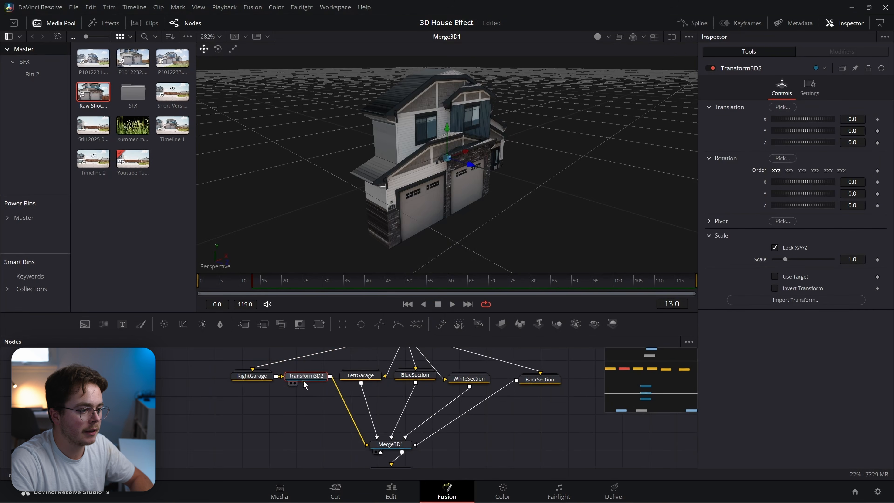
drag(305, 385, 275, 417)
- Insert copies of Transform3D2 after the LeftGarage, BlueSection, WhiteSection and BackSection groups and arrange each copy beneath its group
key(ctrl+c)
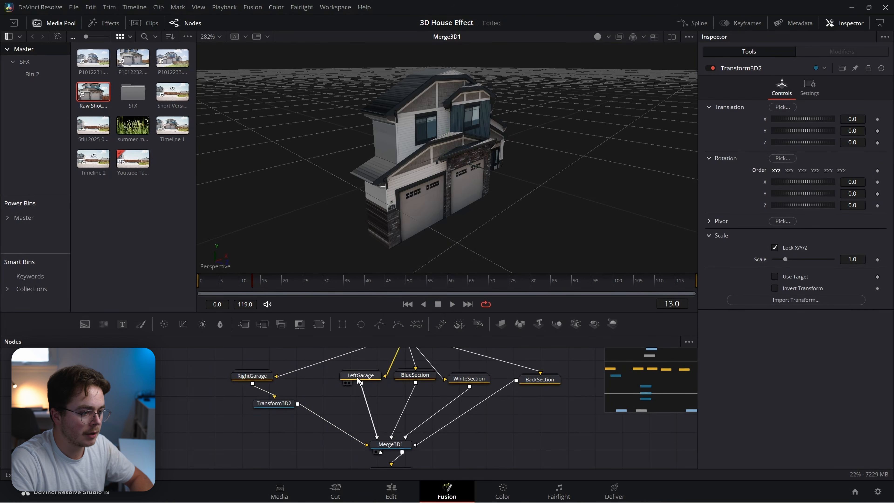
click(361, 376)
key(ctrl+v)
click(416, 376)
key(ctrl+v)
click(473, 380)
key(ctrl+v)
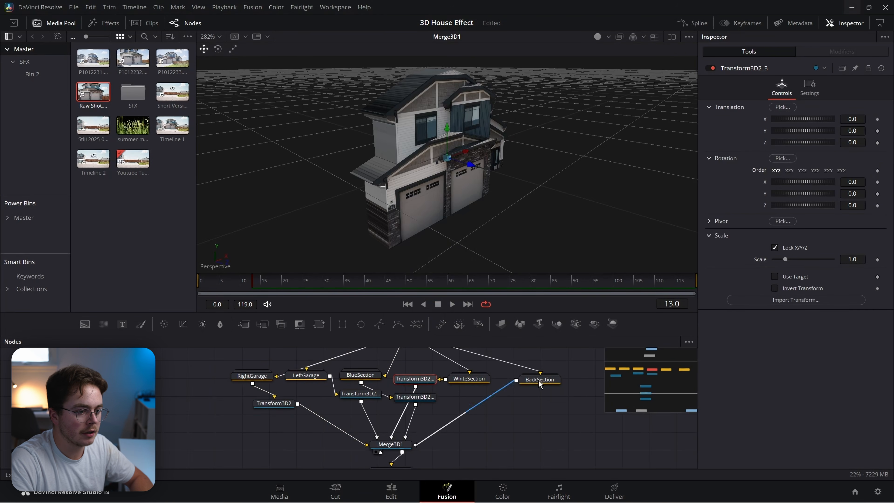
drag(416, 380, 467, 403)
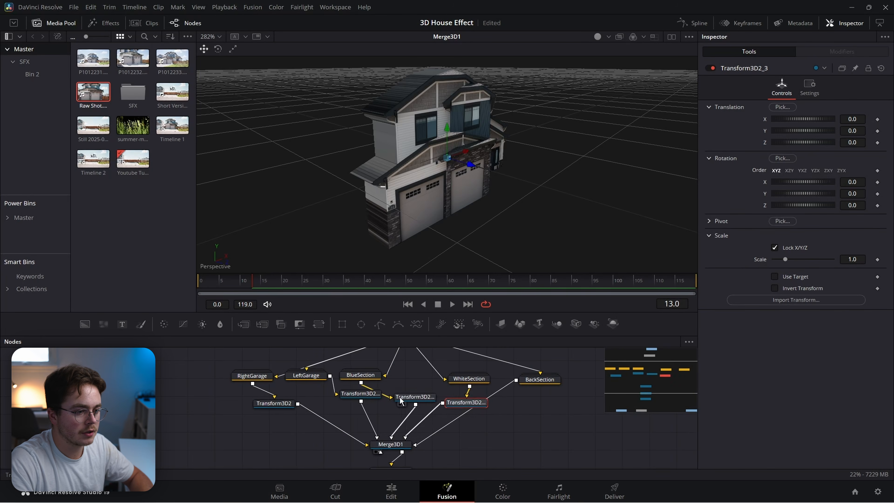
drag(400, 404, 407, 397)
mouse_move(364, 376)
mouse_down()
mouse_move(409, 374)
mouse_move(353, 399)
mouse_move(345, 376)
mouse_move(351, 383)
mouse_up()
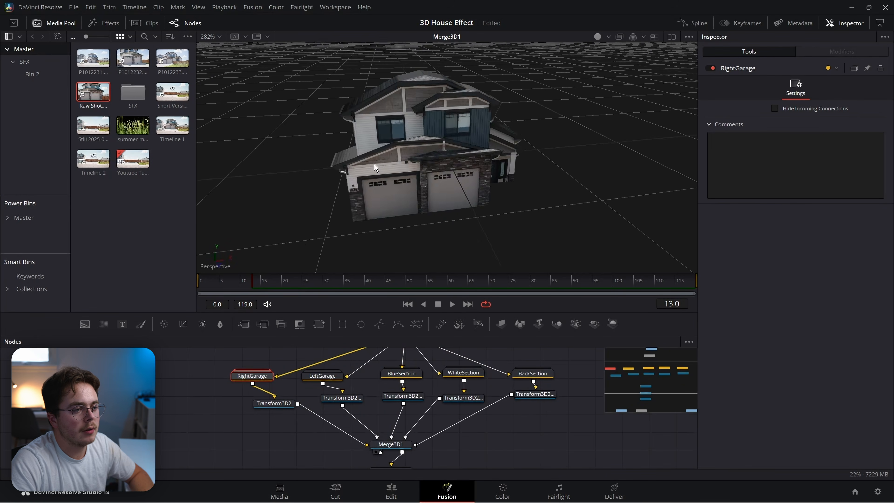
- Expand the RightGarage group and set Extrude3D1's extrusion depth to 0.4
drag(493, 166, 412, 179)
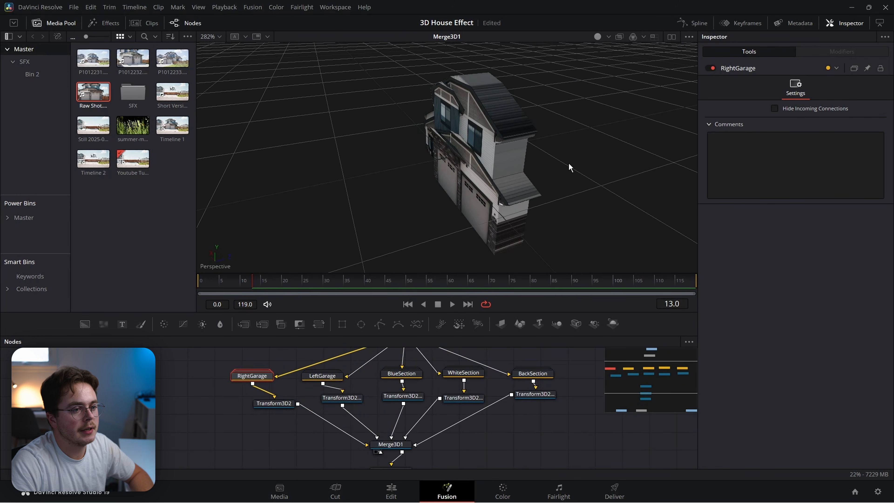
drag(570, 167, 313, 162)
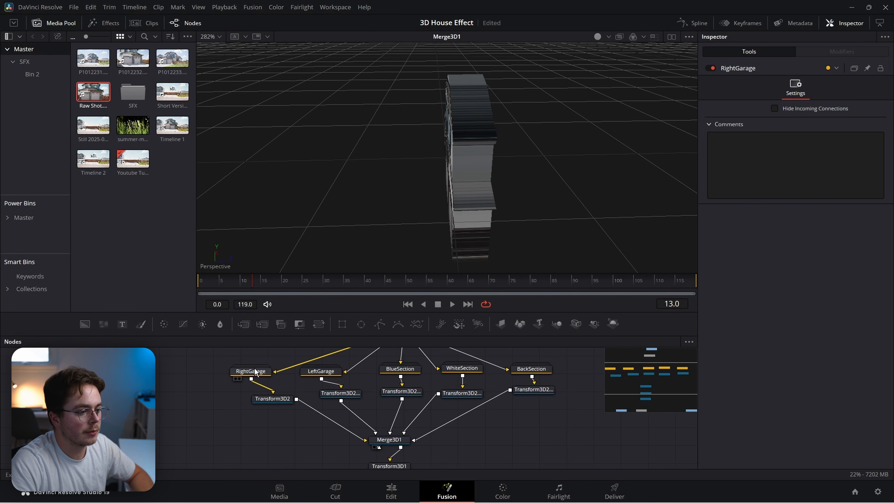
double_click(252, 371)
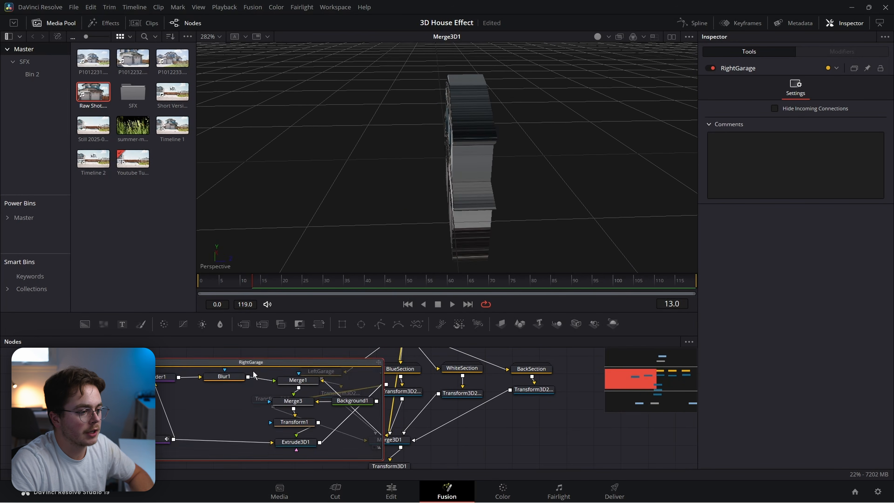
click(294, 443)
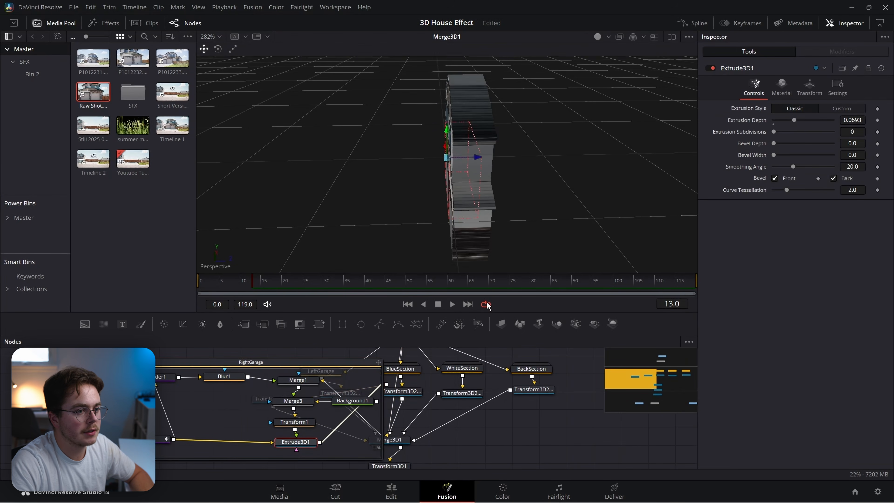
drag(582, 232, 355, 189)
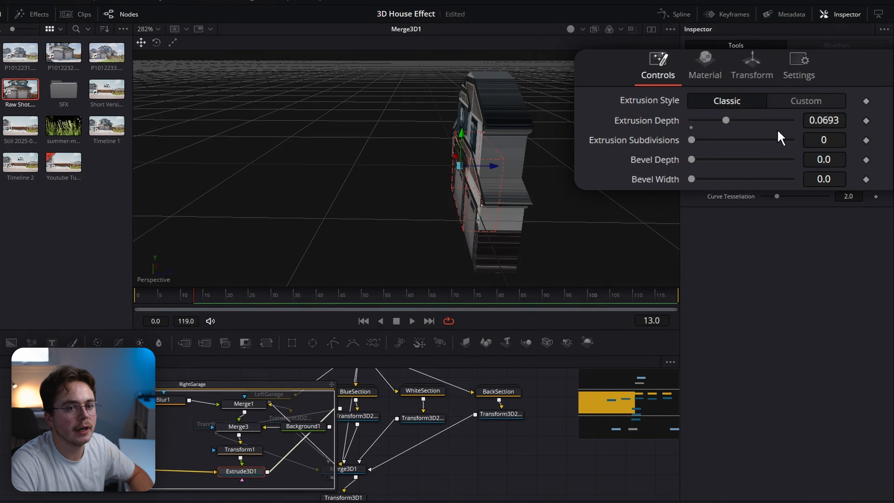
drag(735, 120, 877, 131)
mouse_move(465, 176)
mouse_down()
mouse_move(397, 174)
mouse_move(452, 172)
mouse_up()
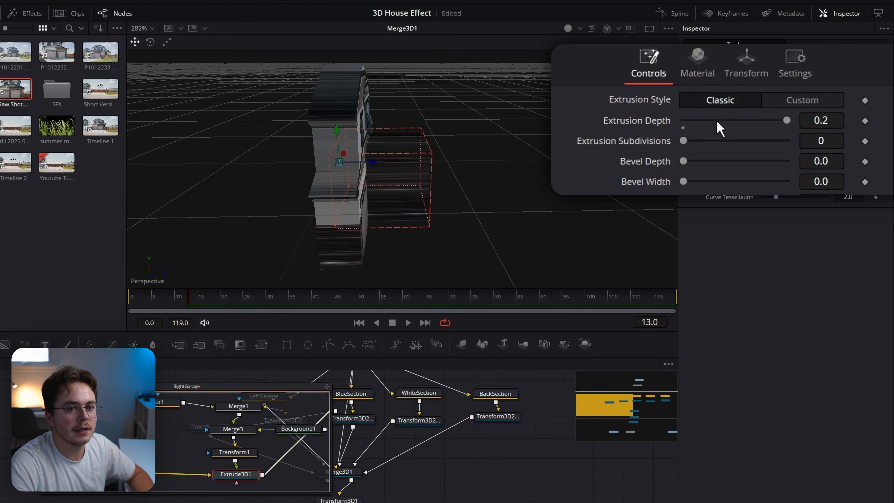
text(4)
key(Return)
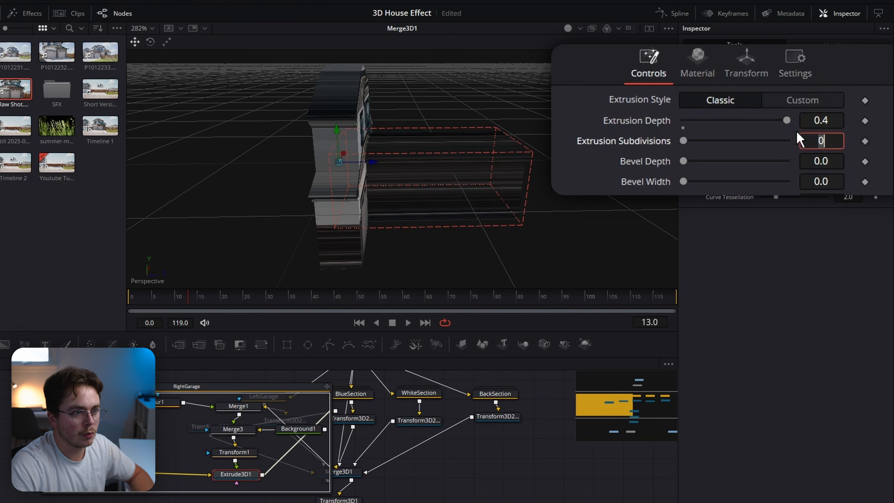
- Reduce Extrude3D1's extrusion depth to 0.2987, check the garage from the side, and collapse the RightGarage group
drag(428, 156, 316, 170)
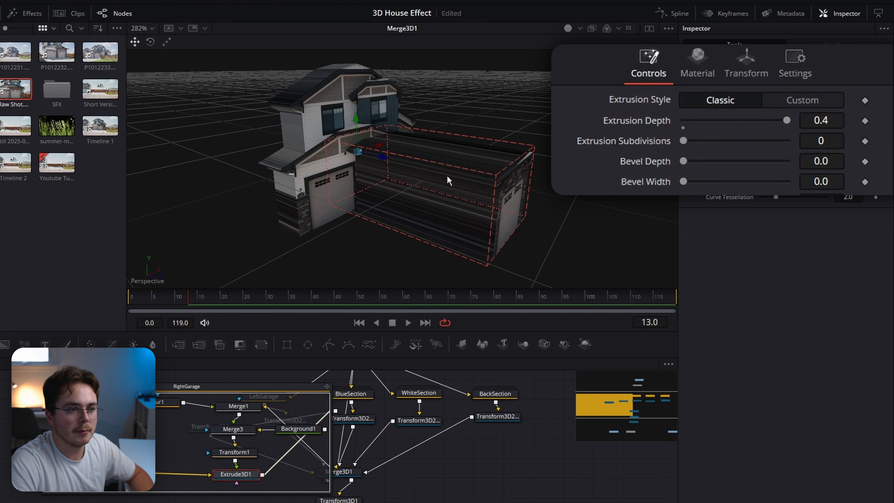
drag(449, 180, 457, 181)
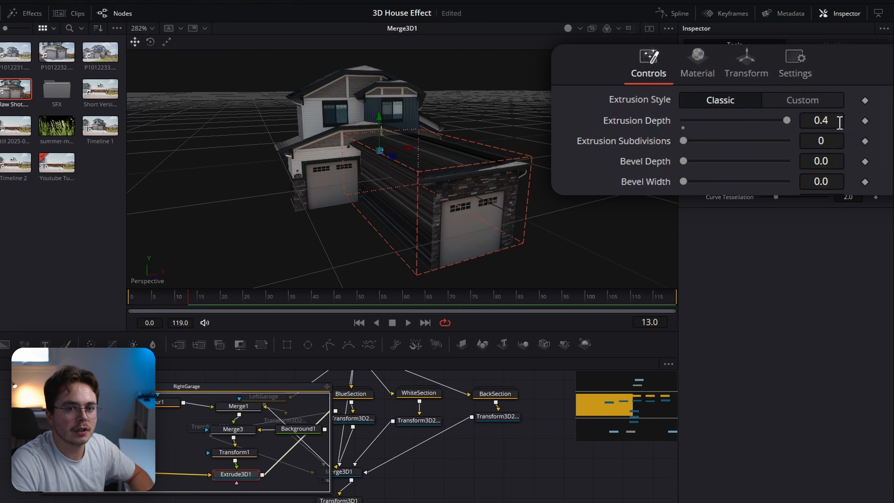
drag(839, 122, 801, 123)
drag(401, 187, 367, 185)
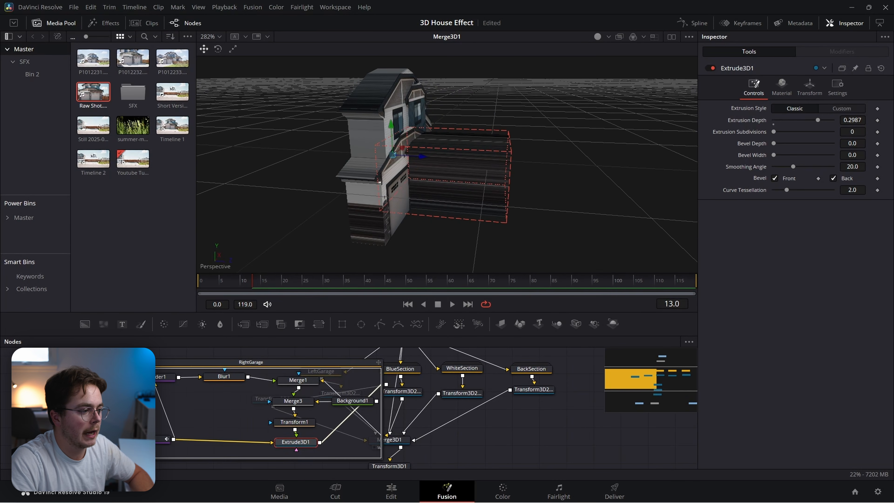
click(123, 362)
- Expand the LeftGarage group and set Extrude3D1_1's extrusion depth to 0.4
click(322, 379)
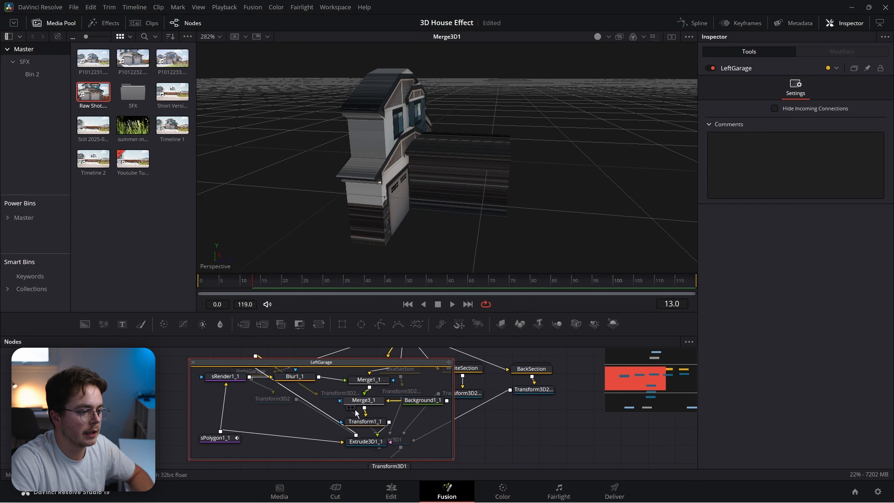
click(368, 443)
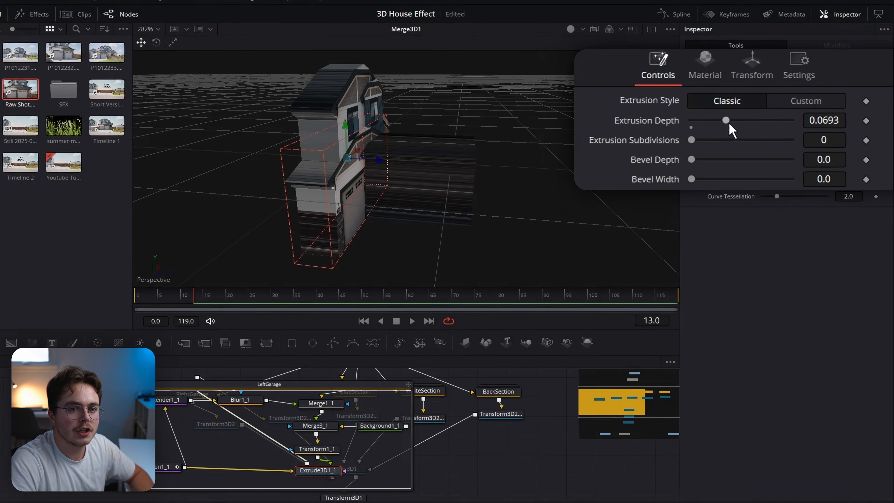
drag(795, 120, 796, 120)
drag(724, 123, 805, 128)
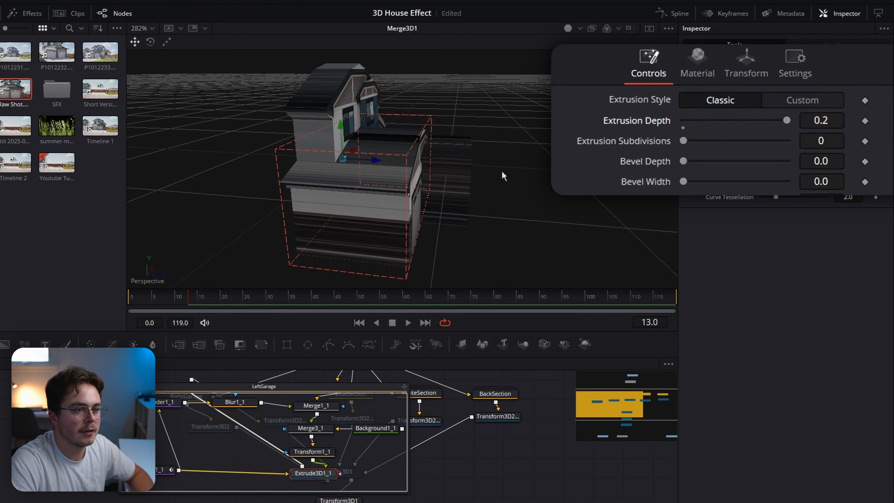
drag(502, 172, 456, 170)
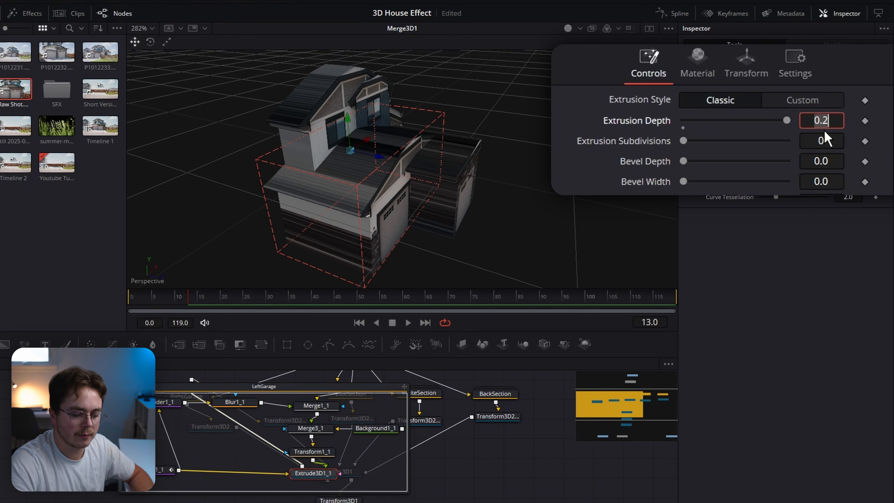
text(4)
key(Tab)
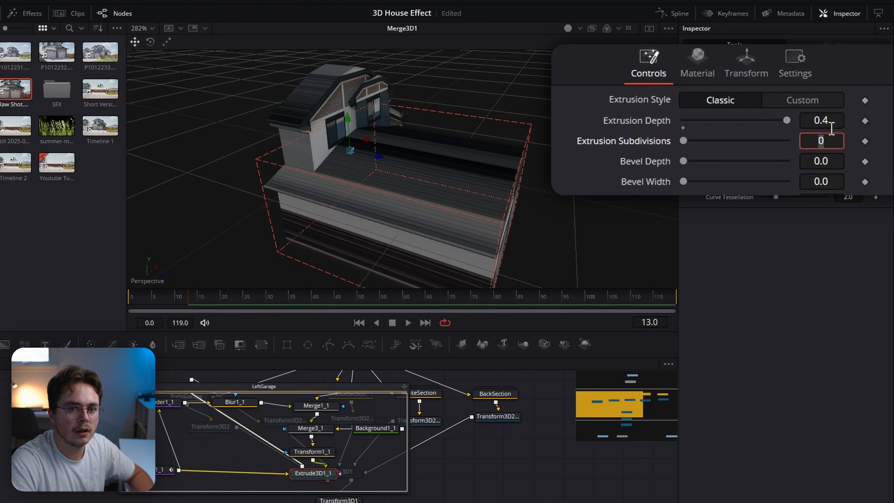
- Reduce Extrude3D1_1's extrusion depth to 0.2605 and collapse the LeftGarage group
drag(831, 128, 802, 129)
drag(492, 208, 419, 109)
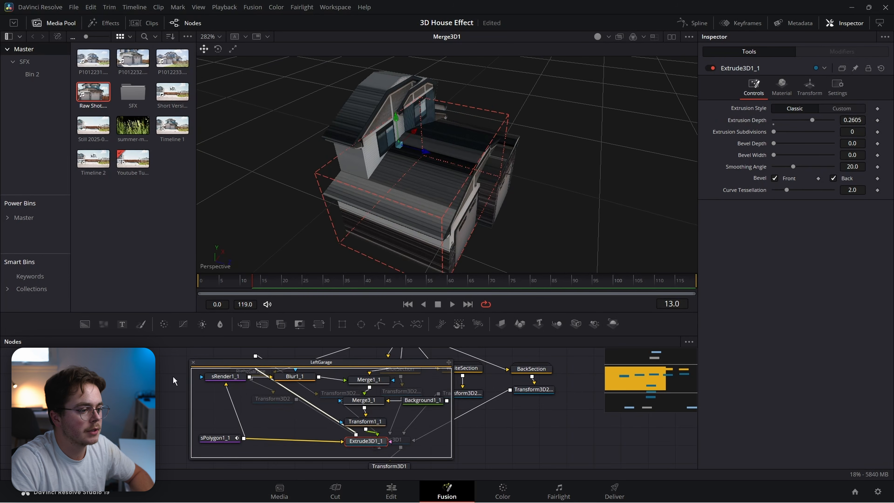
click(192, 363)
- In the BlueSection group, set Extrude3D1_2's extrusion depth to 0.3, reduce it to 0.2244, and collapse the group
double_click(400, 368)
click(444, 439)
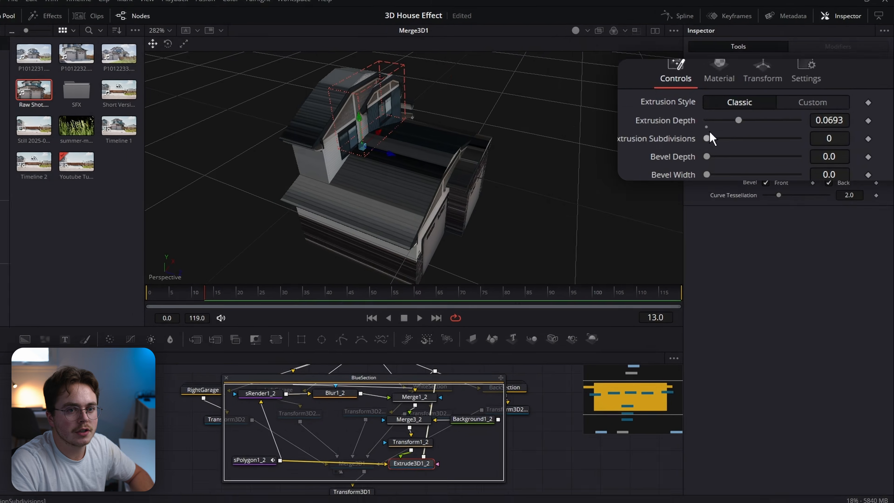
drag(719, 121, 819, 119)
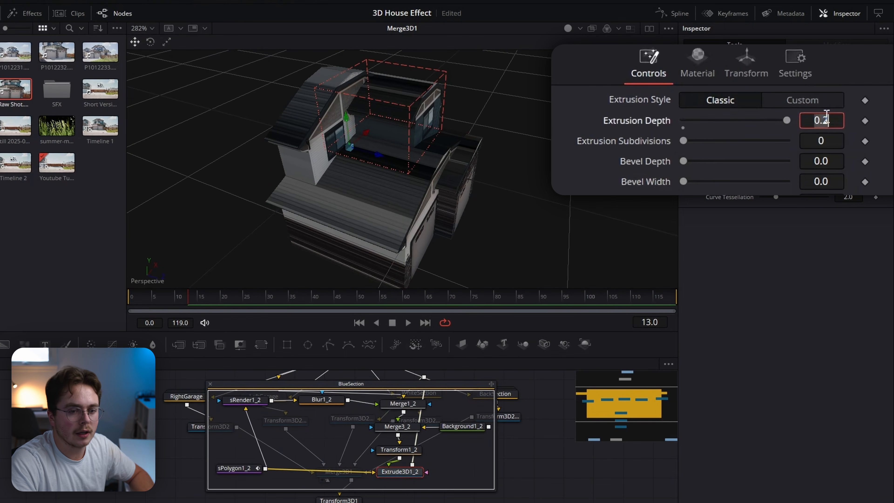
text(3)
key(Tab)
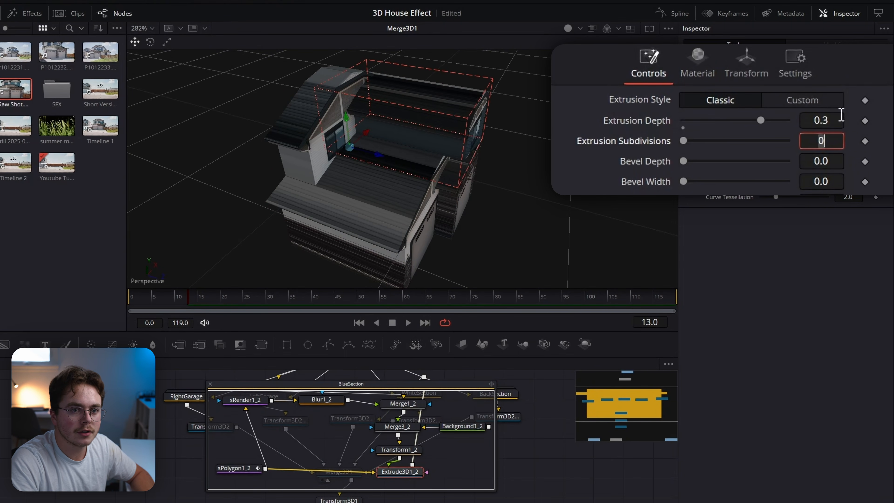
drag(834, 119, 814, 119)
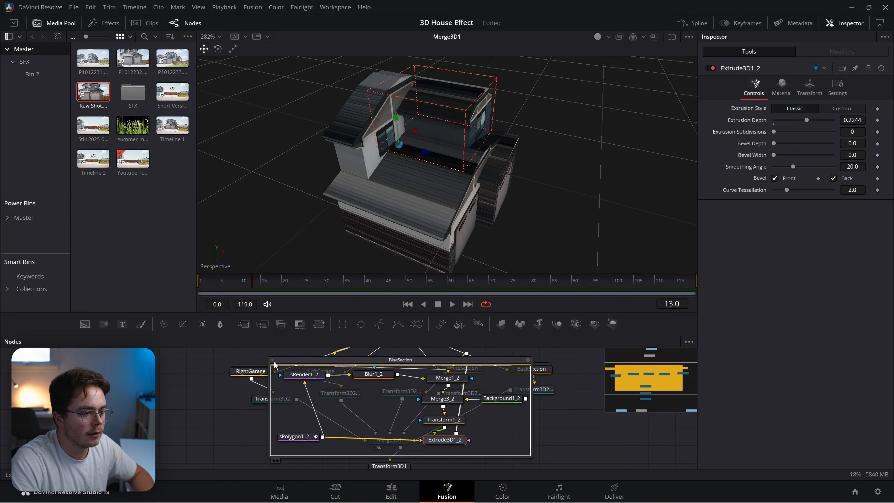
click(272, 360)
- Expand the WhiteSection group and increase Extrude3D1_3's extrusion depth to 0.1922
double_click(471, 376)
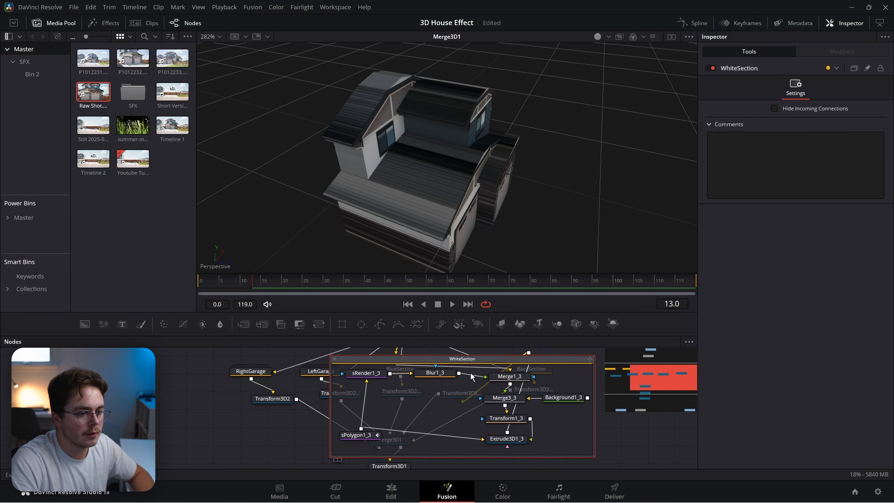
click(509, 439)
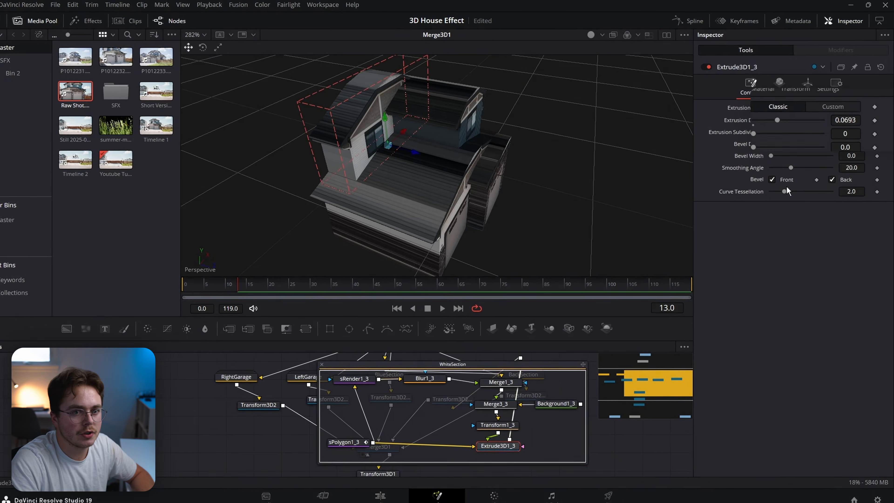
drag(796, 119, 823, 125)
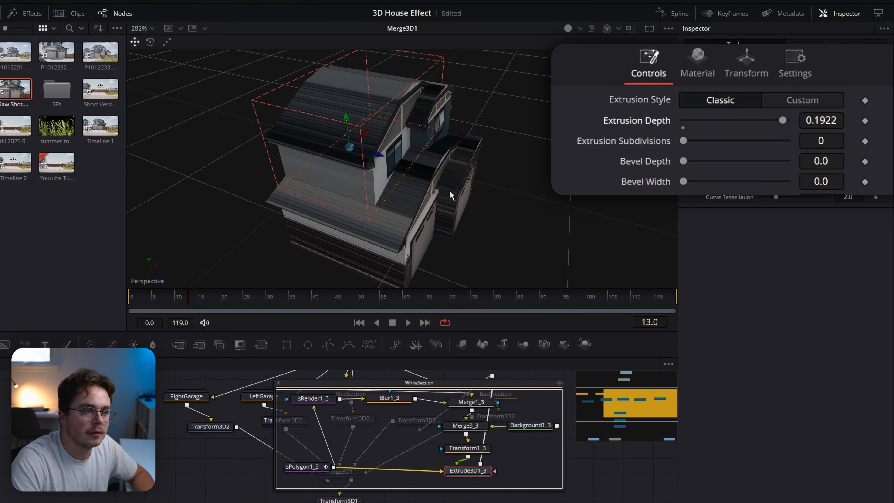
- Examine the extruded house from the front, both sides and above to compare the depths of its sections
drag(450, 191, 553, 127)
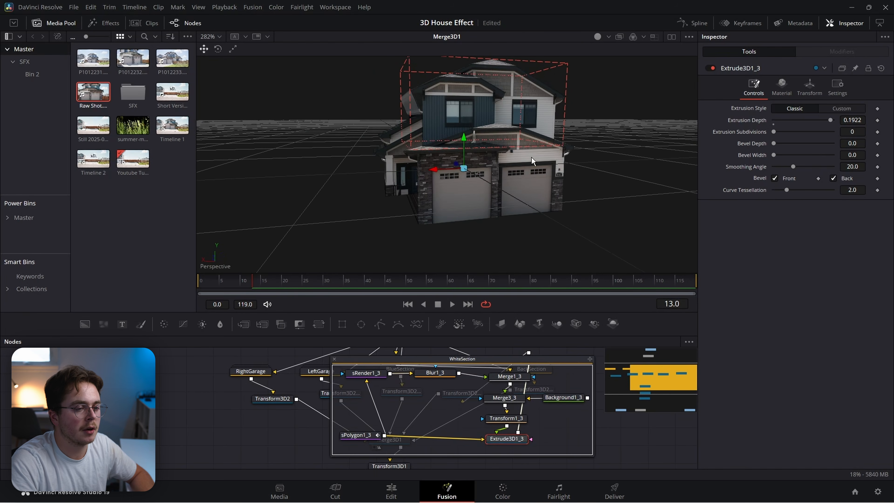
drag(531, 157, 242, 148)
drag(525, 153, 492, 160)
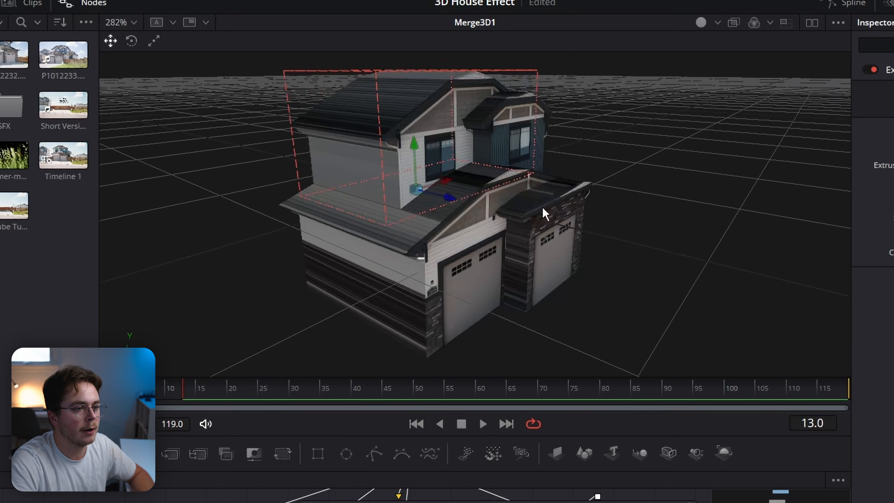
drag(543, 211, 398, 194)
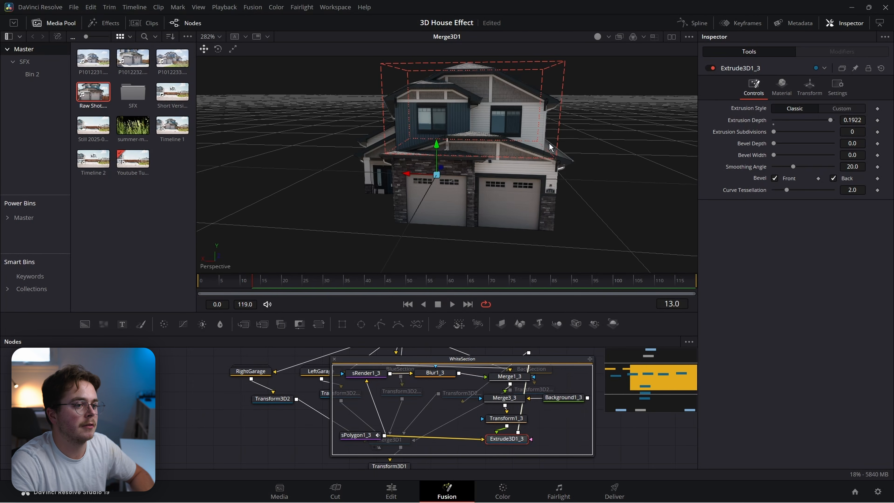
drag(492, 140, 344, 161)
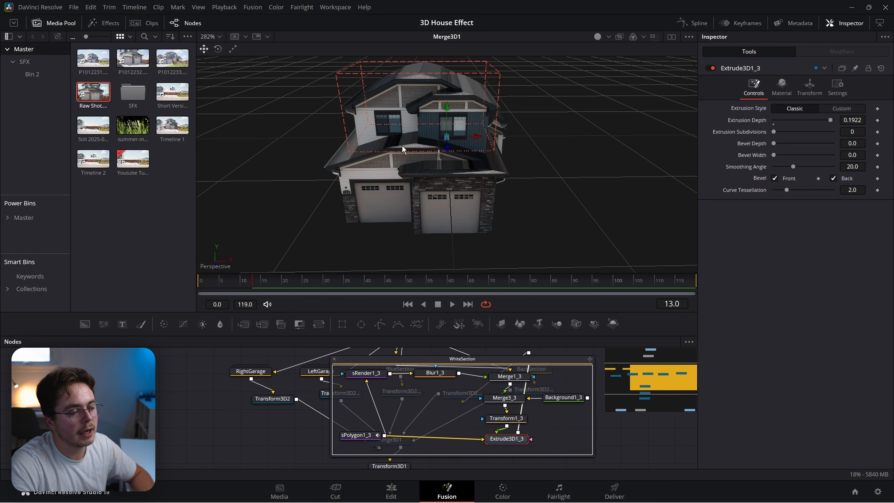
drag(431, 128, 521, 145)
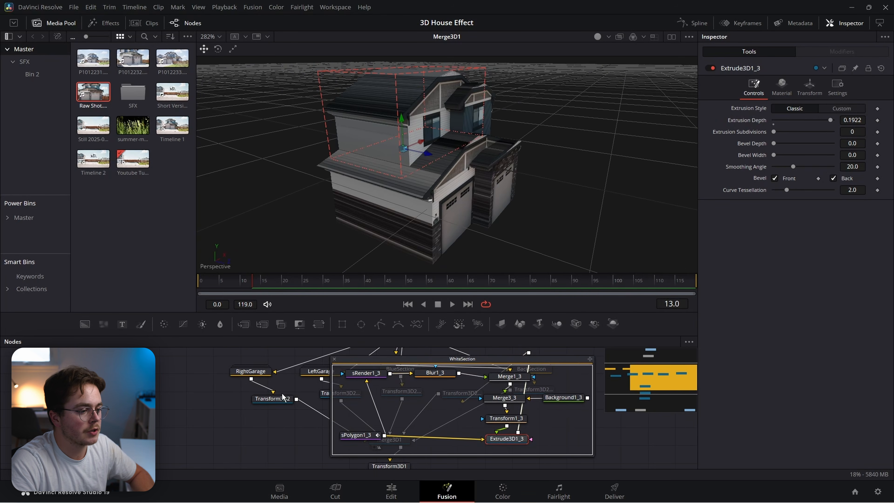
drag(493, 104, 425, 182)
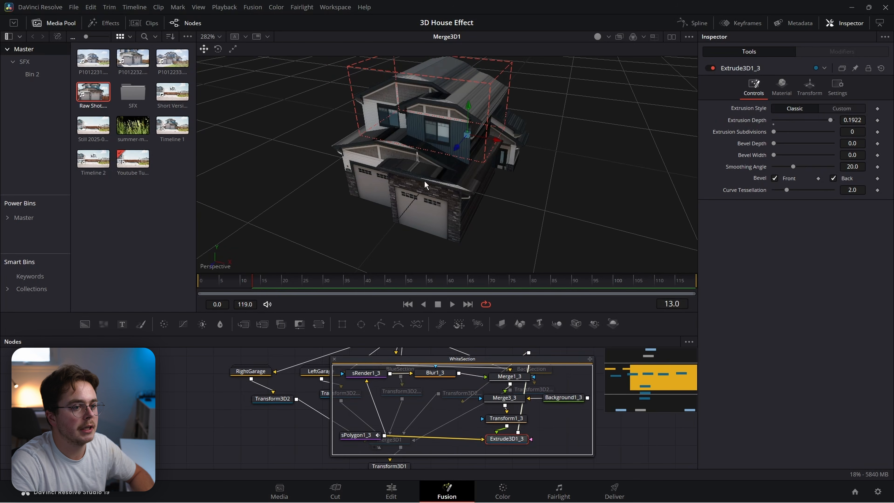
- Collapse the WhiteSection group and set the extrusion depth of Extrude3D1_4 inside the BackSection group to 0.1669
click(334, 363)
double_click(528, 370)
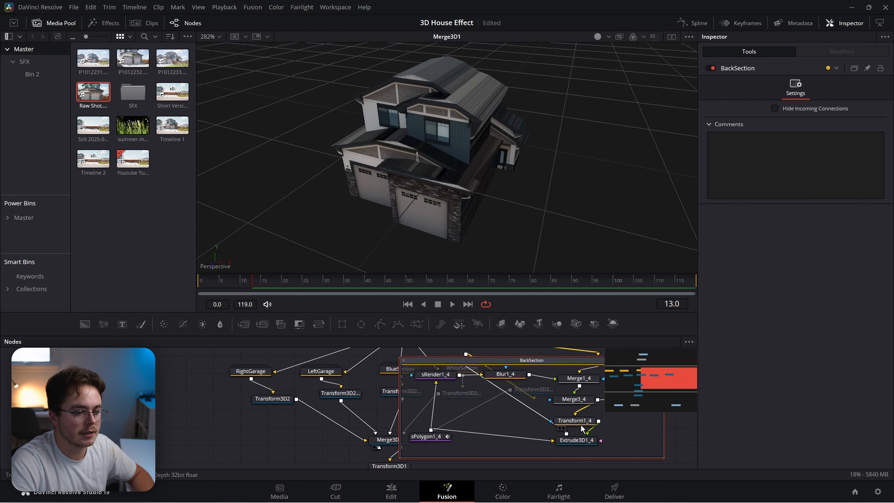
click(578, 441)
drag(548, 194, 708, 158)
drag(794, 120, 821, 120)
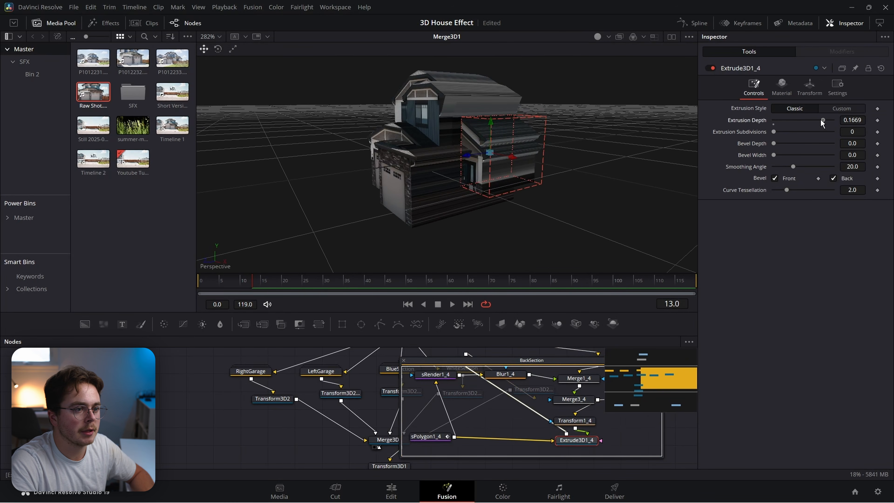
drag(507, 169, 589, 196)
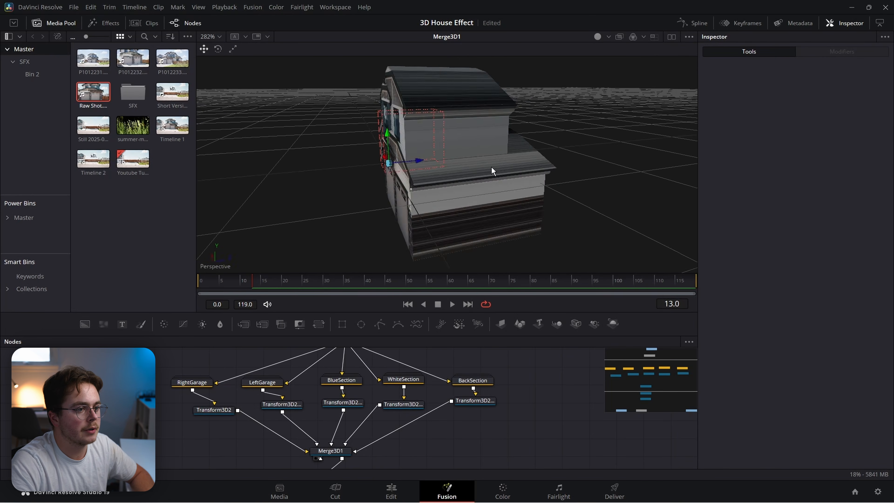
- Move the left garage forward by setting the Z translation of Transform3D2_1 below the LeftGarage group to -0.02
drag(491, 166, 425, 182)
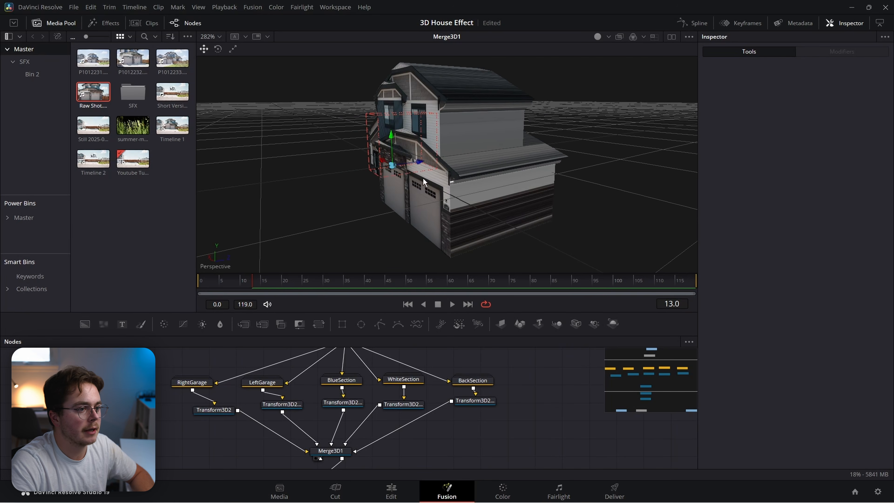
double_click(263, 384)
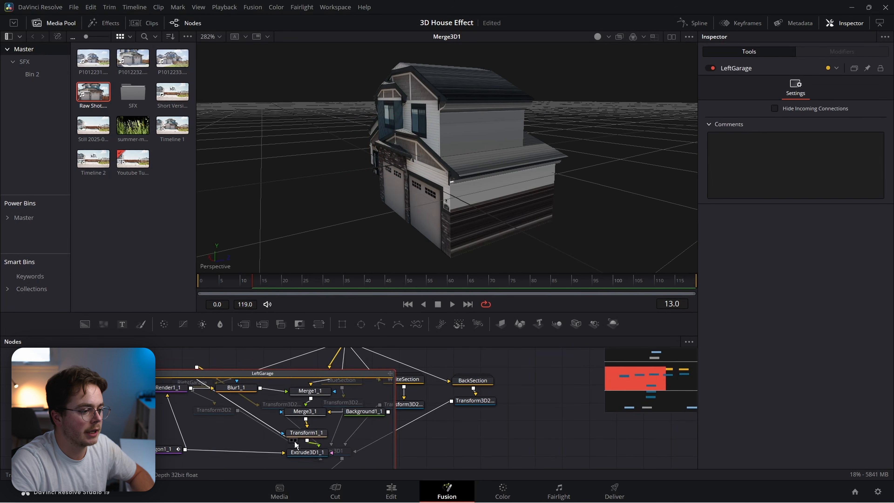
click(134, 373)
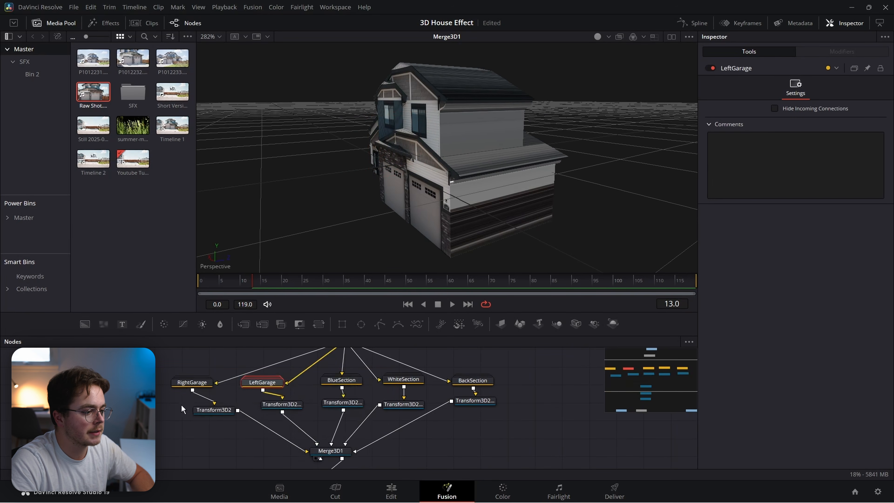
click(286, 405)
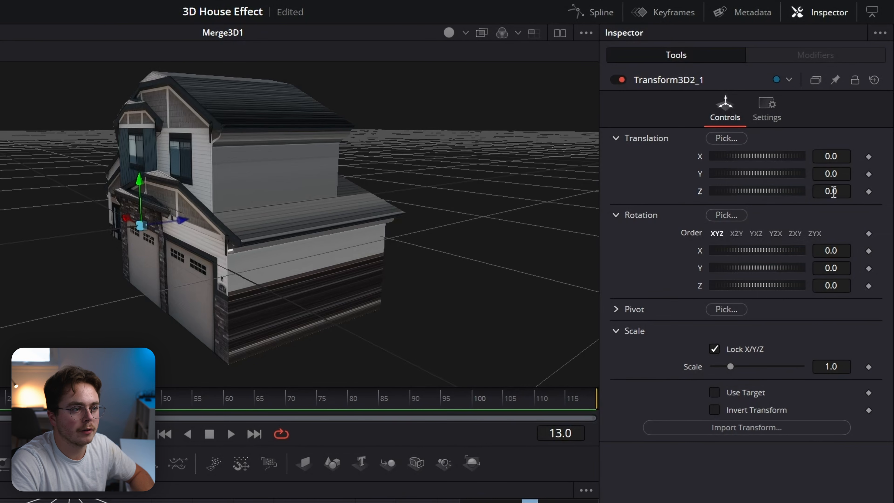
mouse_move(834, 191)
mouse_down()
mouse_move(816, 191)
mouse_move(830, 191)
mouse_up()
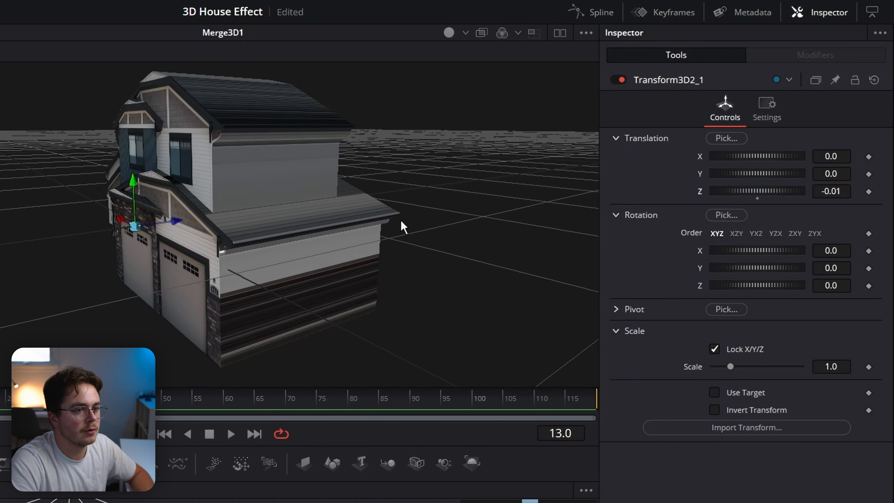
drag(401, 221, 219, 250)
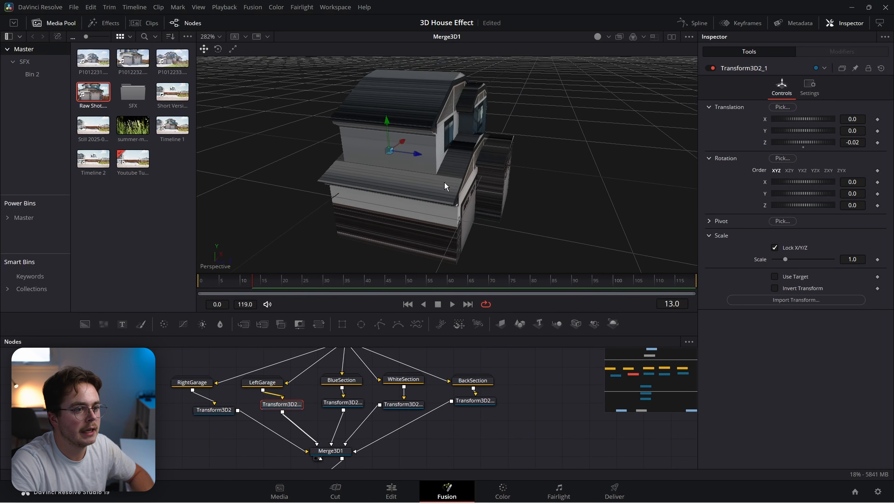
drag(444, 182, 403, 246)
- Reopen the LeftGarage group, increase Extrude3D1_1's extrusion depth to 0.27907, and collapse the group
double_click(267, 383)
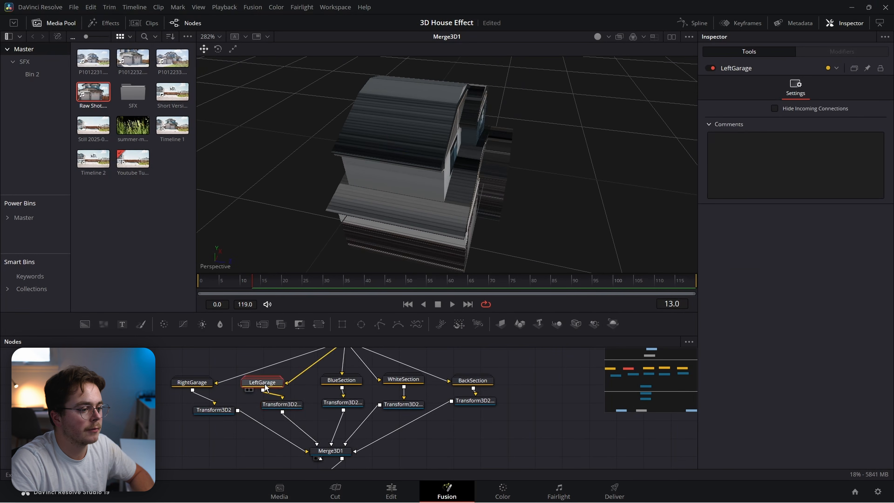
click(307, 453)
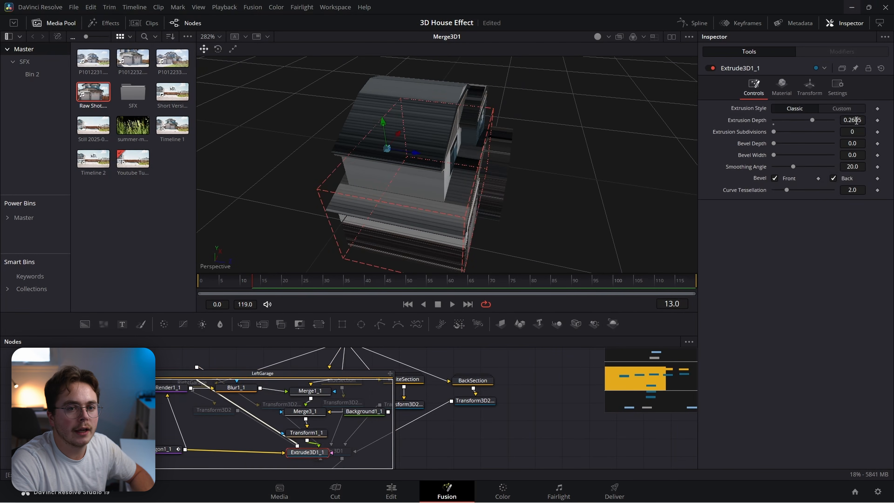
drag(856, 120, 864, 121)
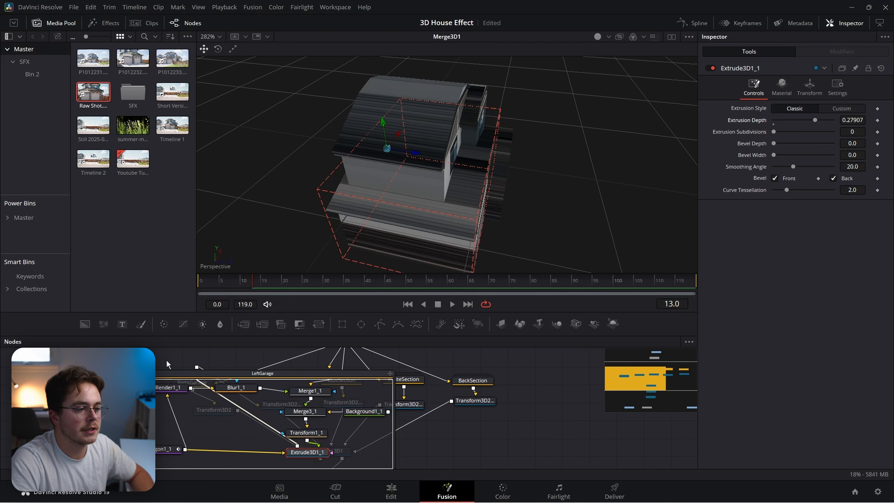
click(135, 373)
- Set the Z translation of Transform3D2 below the RightGarage group to -0.036
drag(322, 229, 375, 228)
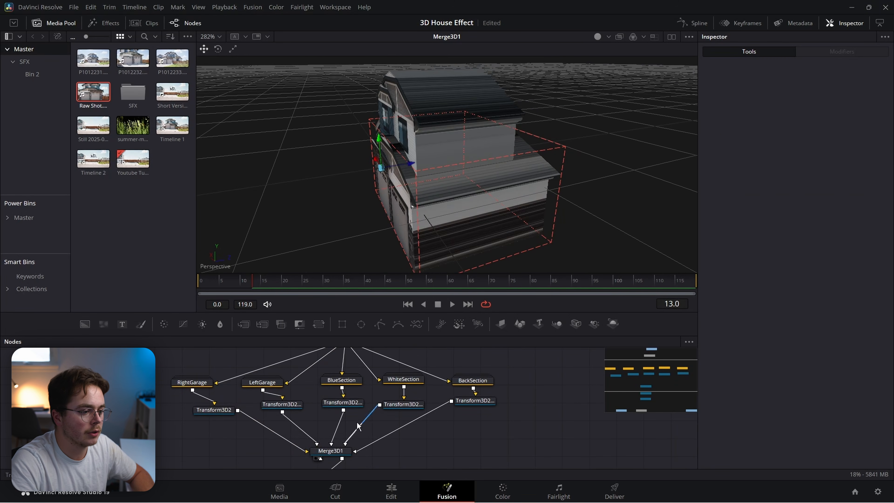
double_click(192, 382)
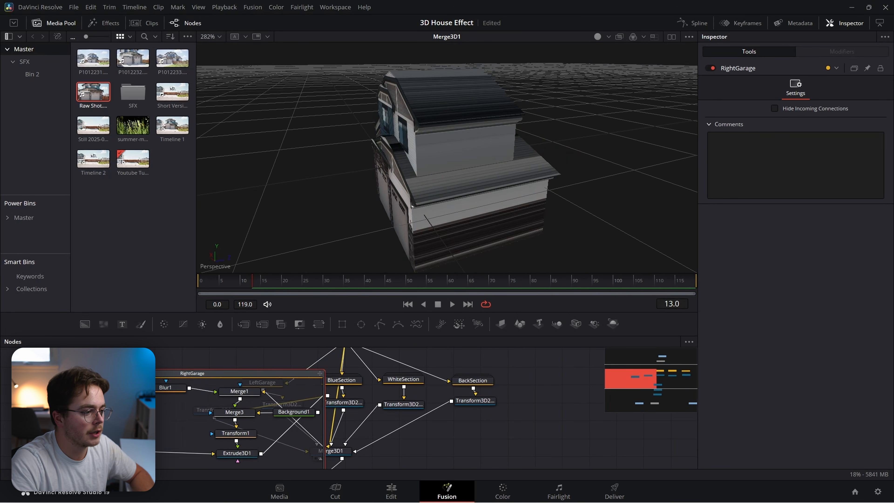
click(64, 373)
click(218, 410)
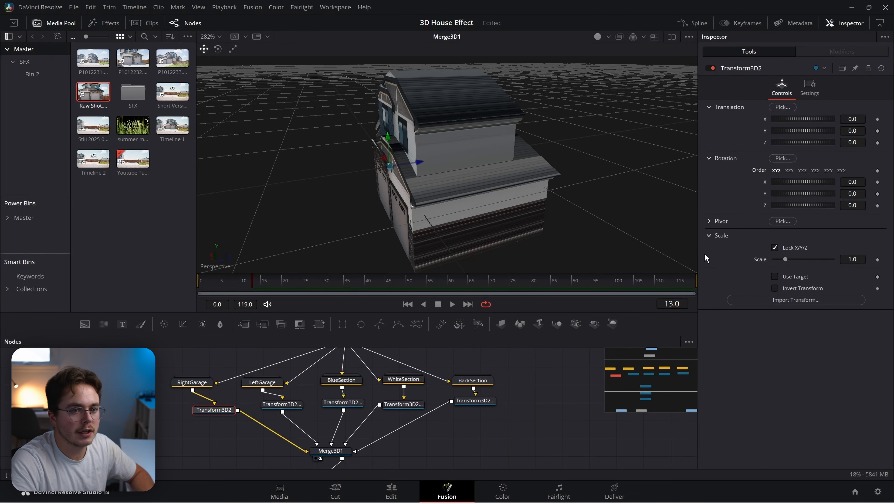
drag(860, 144, 848, 144)
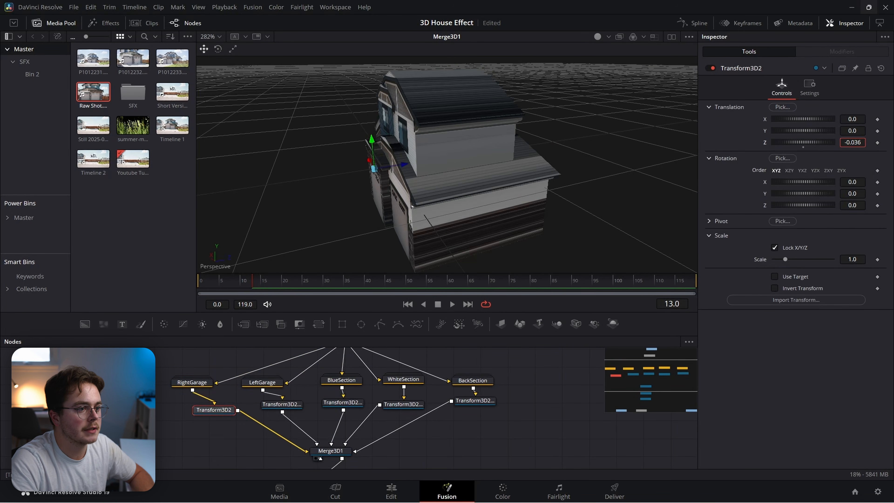
- Reopen the RightGarage group, increase Extrude3D1's extrusion depth to 0.33121, and collapse the group
drag(310, 166, 464, 158)
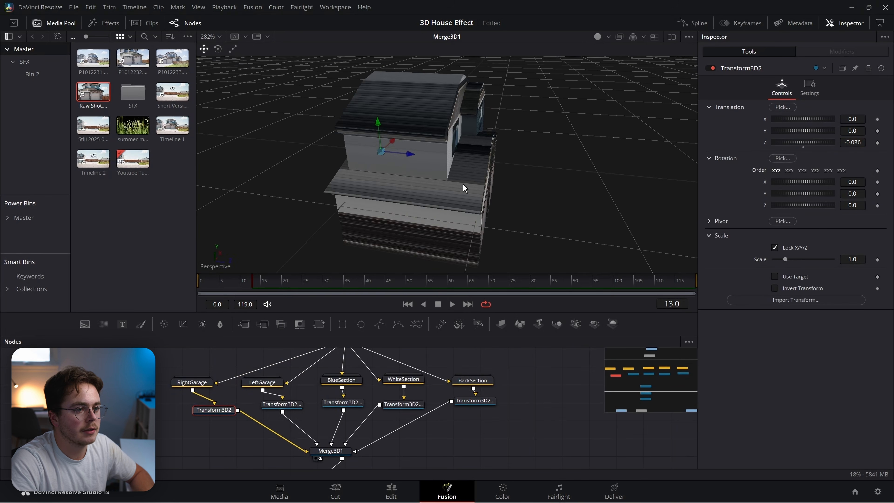
double_click(206, 383)
click(236, 452)
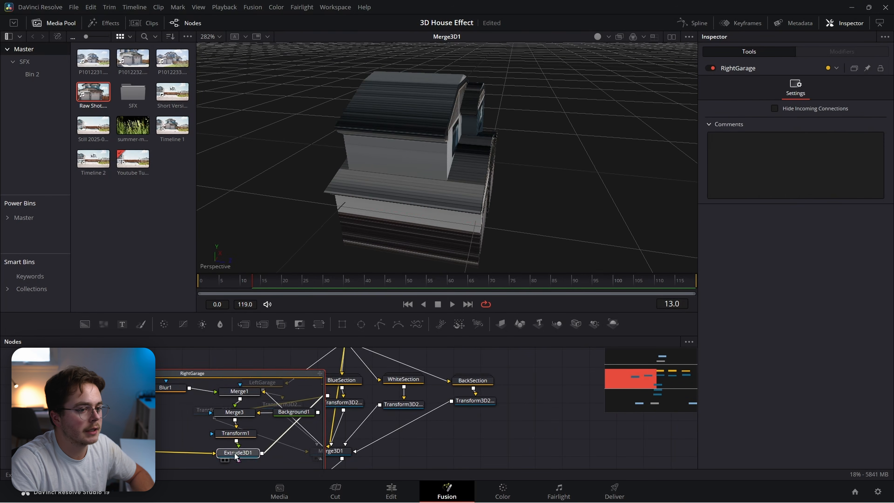
drag(852, 120, 866, 120)
drag(210, 155, 460, 130)
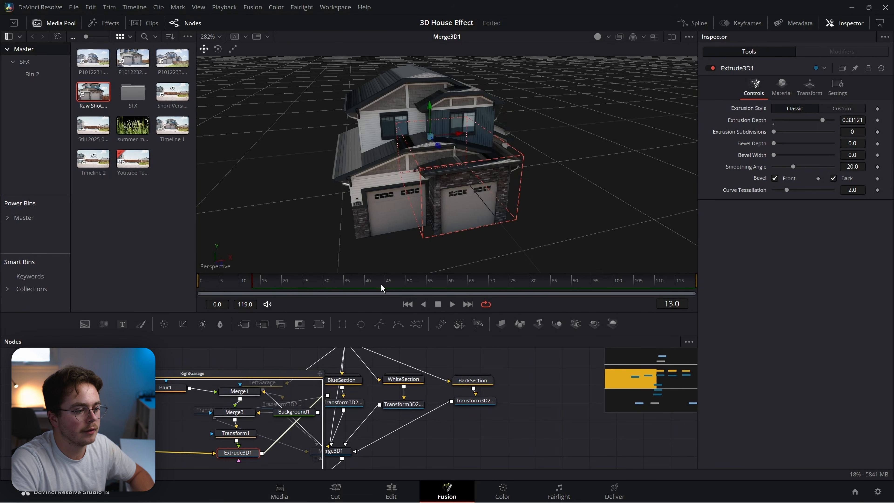
- Rearrange the nodes around Renderer3D1, Merge2 and MediaOut1 for more room, and display MediaOut1 in the viewer
drag(409, 421, 408, 412)
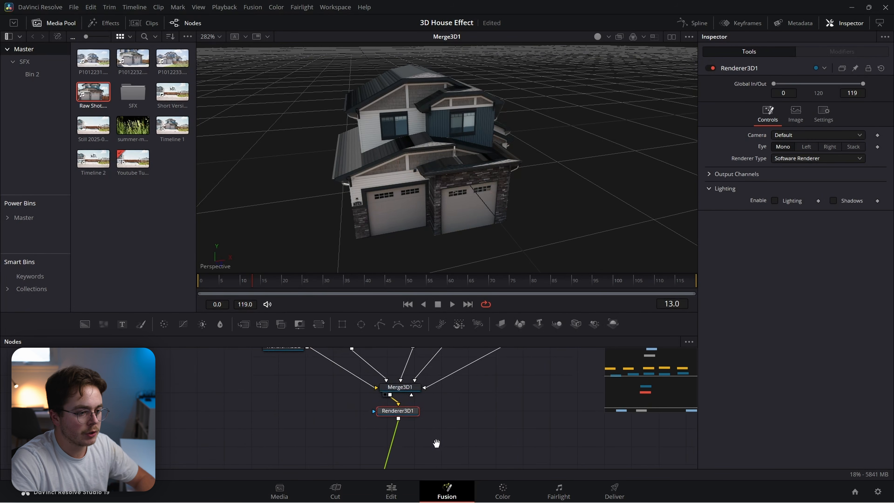
drag(436, 443, 432, 424)
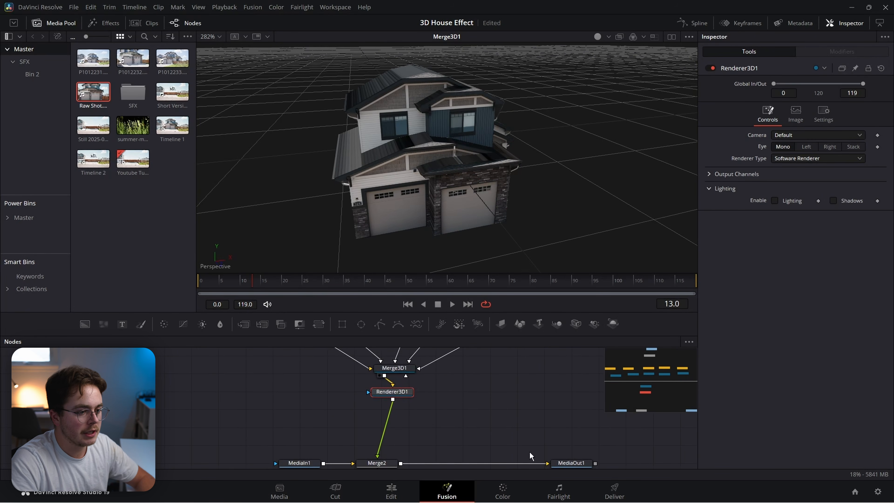
drag(583, 448, 300, 482)
drag(366, 441, 381, 400)
drag(530, 426, 491, 452)
click(454, 436)
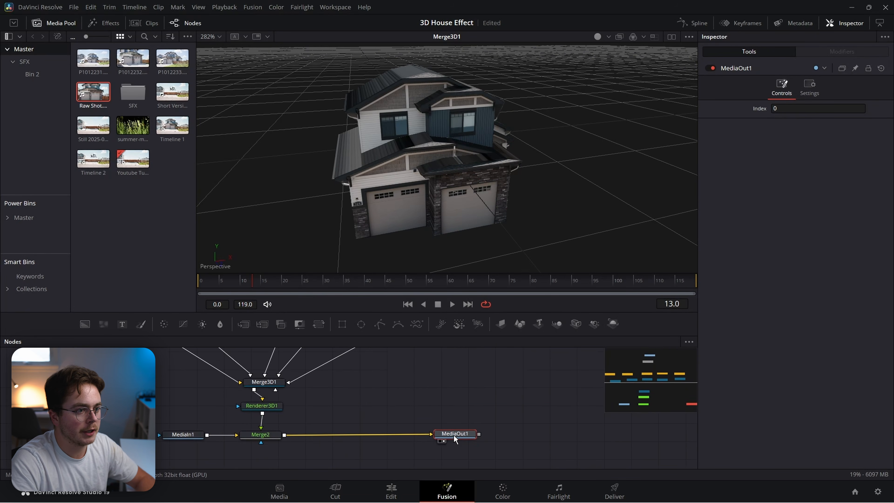
key(1)
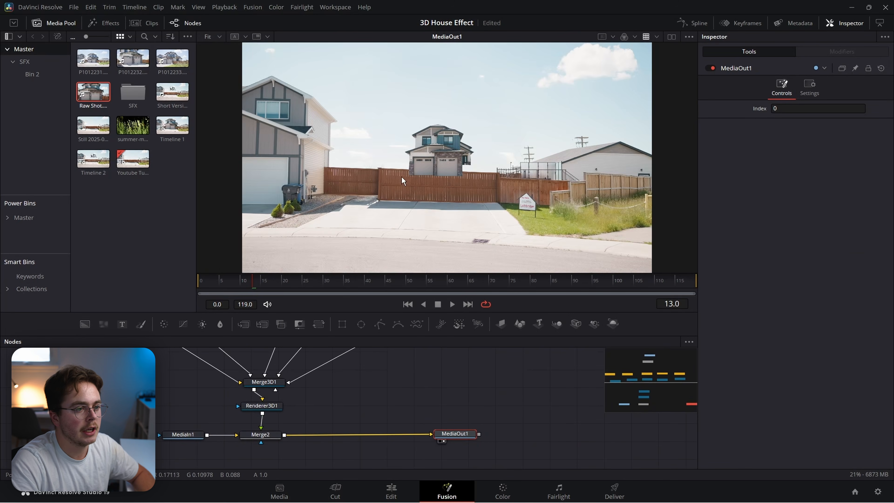
- Merge the Raw Shot clip over Merge2's output and lower the new merge's blend for a semi-transparent overlay at frame 0
drag(252, 426, 475, 440)
drag(417, 452, 291, 448)
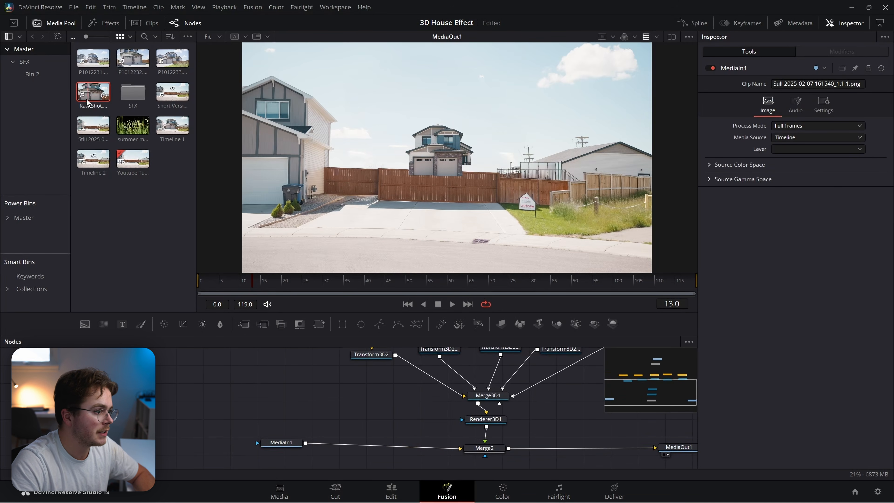
drag(94, 99, 352, 426)
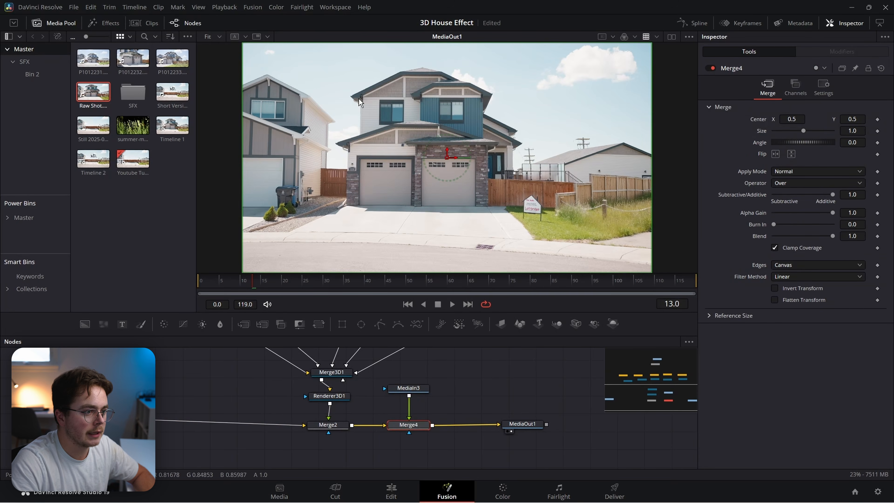
click(202, 284)
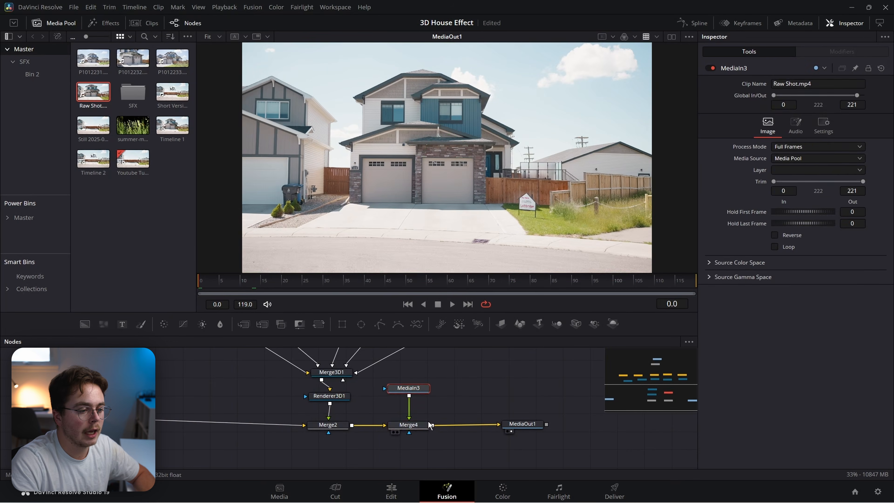
drag(835, 237, 806, 238)
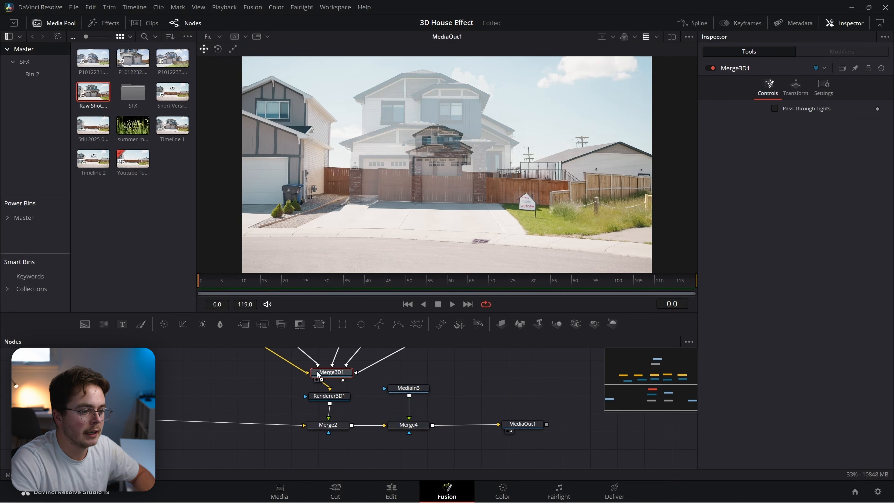
- Scale Merge3D1 uniformly up to 2.291 to align the house's upper roof with the reference clip
click(794, 88)
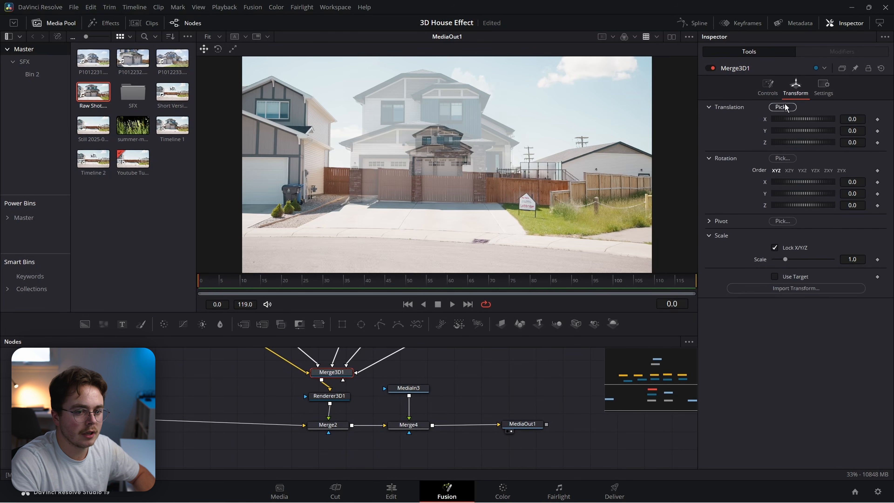
drag(785, 257, 864, 259)
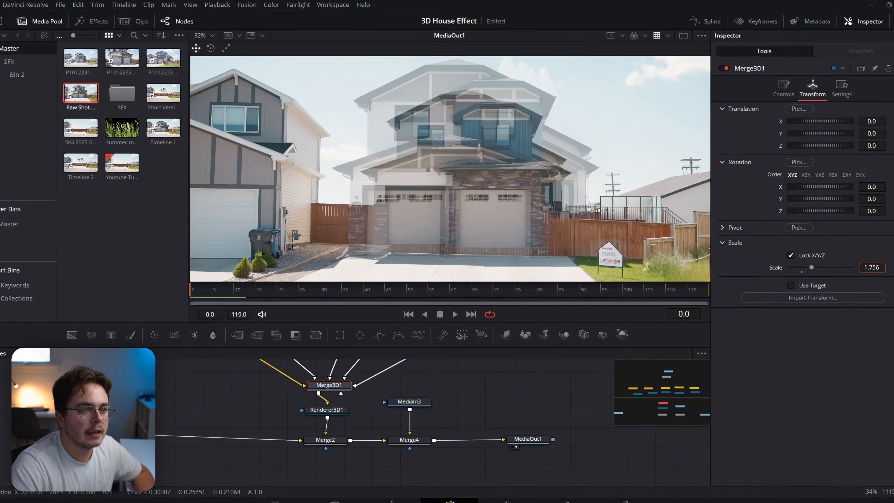
drag(853, 259, 859, 259)
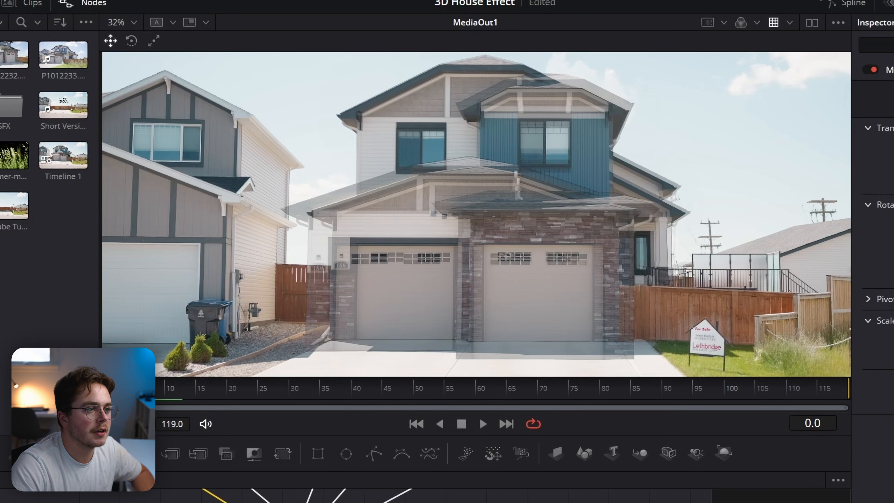
scroll(494, 74, up, 6)
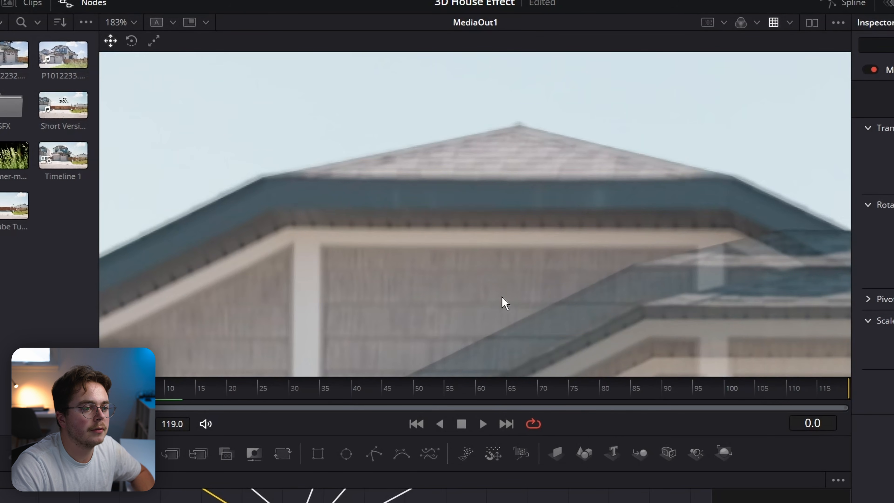
scroll(504, 303, down, 6)
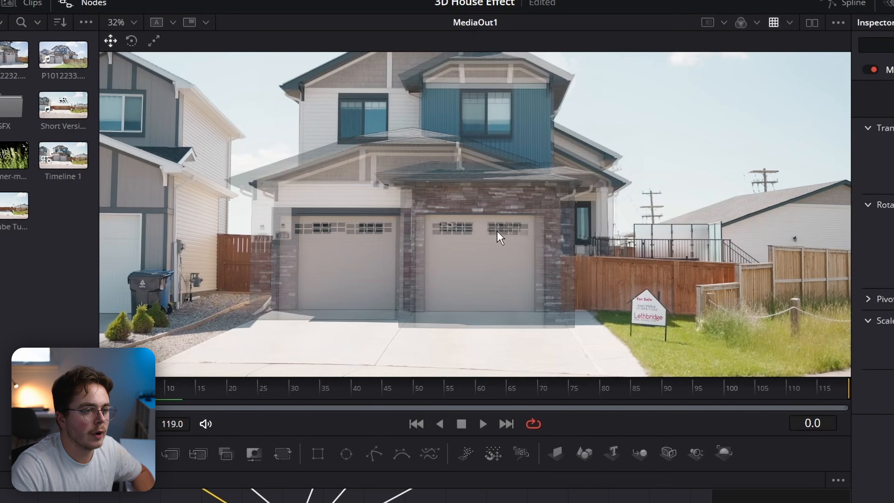
- Reduce the scale of Transform3D2 below the RightGarage group until the right garage lines up with the reference clip
scroll(541, 321, up, 2)
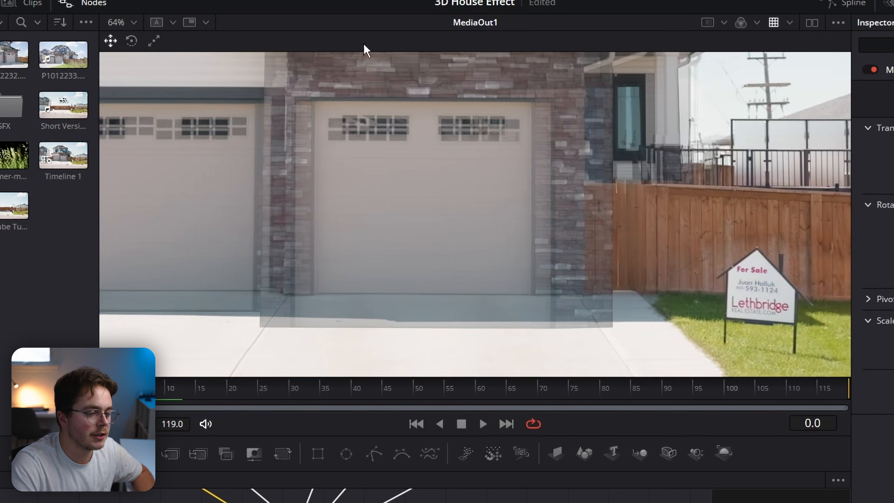
drag(535, 159, 784, 315)
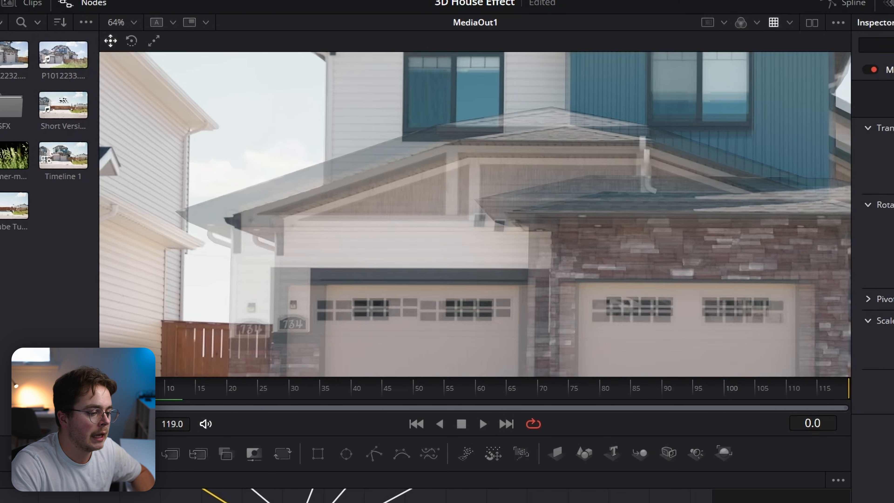
drag(299, 397, 387, 451)
click(302, 385)
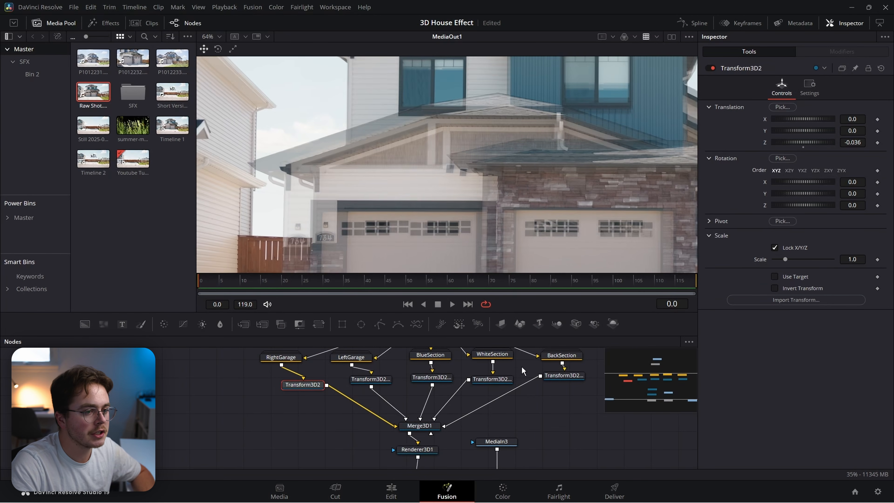
drag(604, 213, 456, 219)
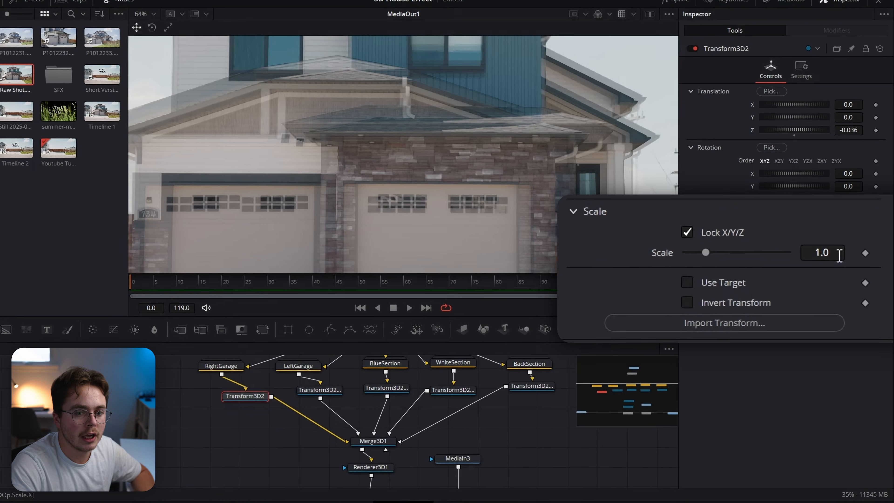
drag(840, 254, 814, 255)
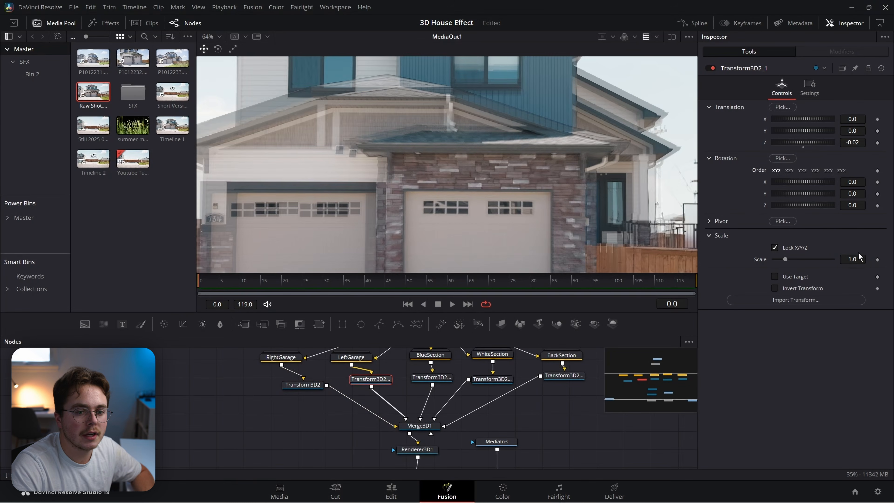
- Set Transform3D2_1's scale below LeftGarage to 0.932, and fine-tune Transform3D2_2's scale below BlueSection to match the reference clip
drag(858, 256, 823, 252)
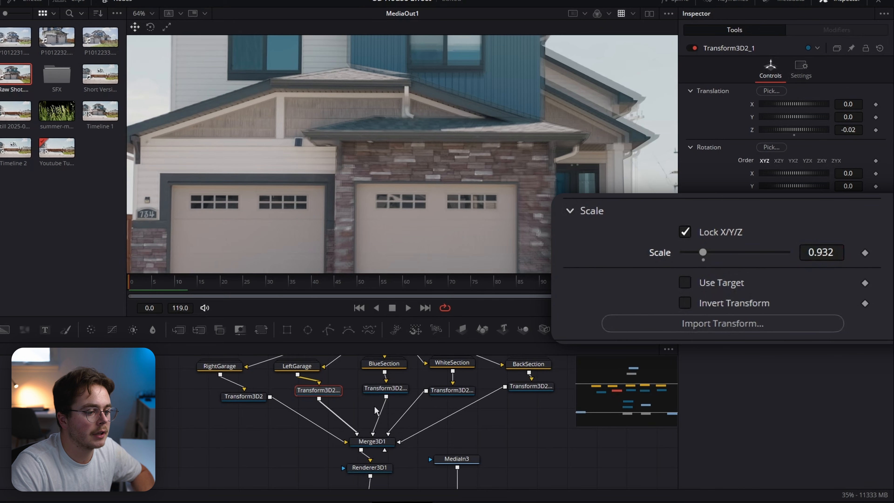
click(386, 391)
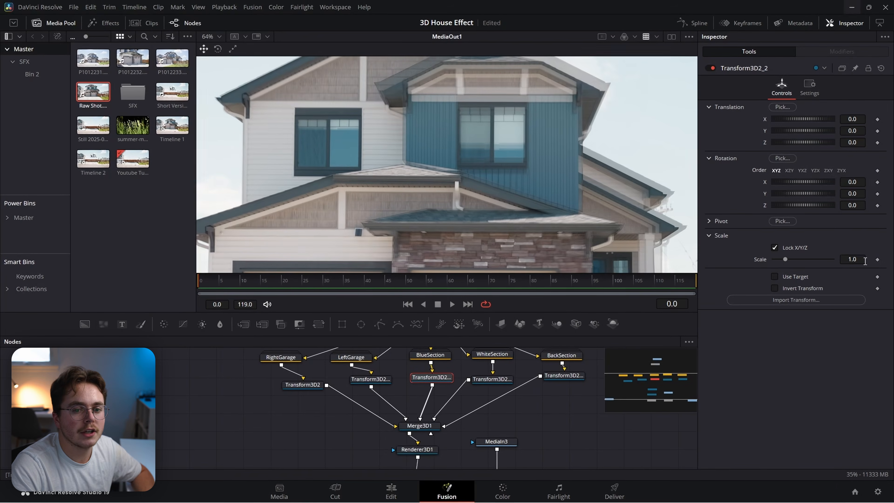
drag(821, 252, 821, 252)
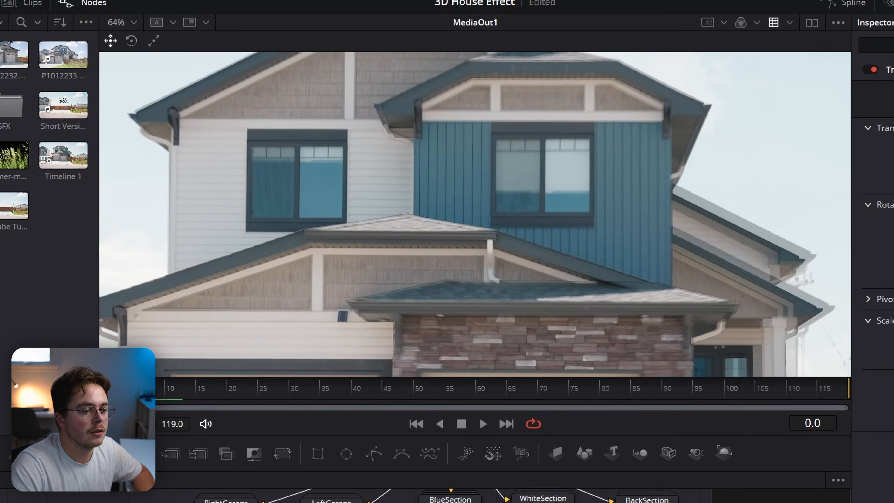
- Set the scale of Transform3D2_4 below the BackSection group to 1.0297 and check the whole house's alignment
drag(521, 490, 451, 502)
drag(469, 178, 490, 282)
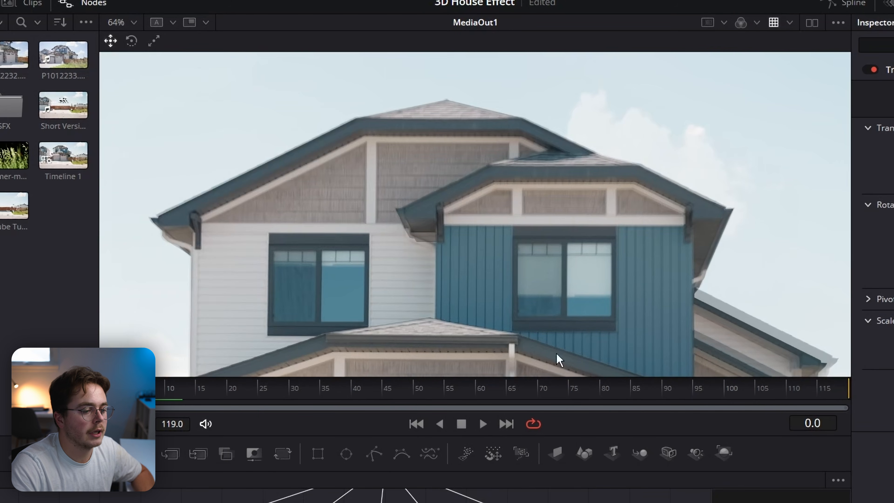
drag(752, 268, 546, 94)
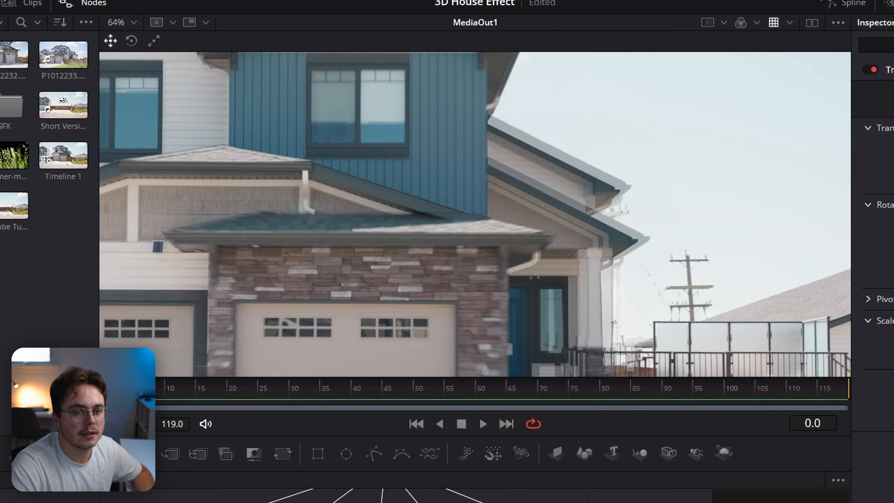
drag(891, 354, 892, 355)
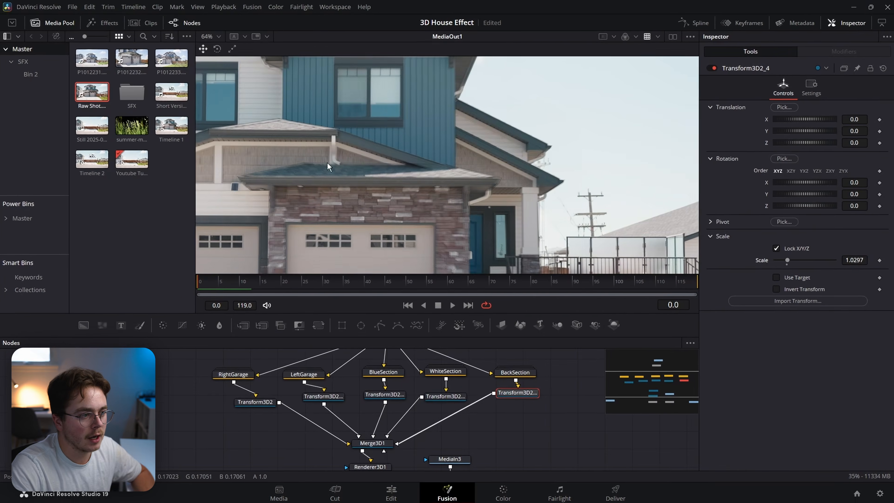
scroll(295, 211, down, 2)
drag(223, 247, 317, 277)
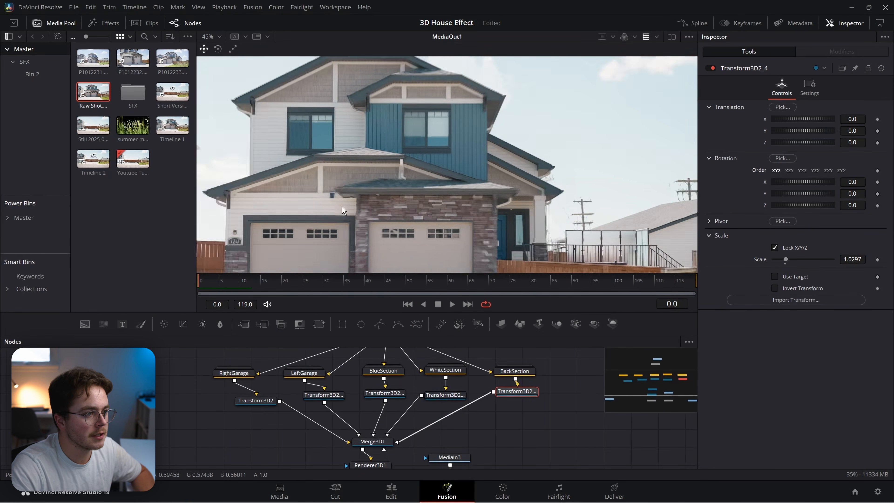
scroll(419, 187, down, 2)
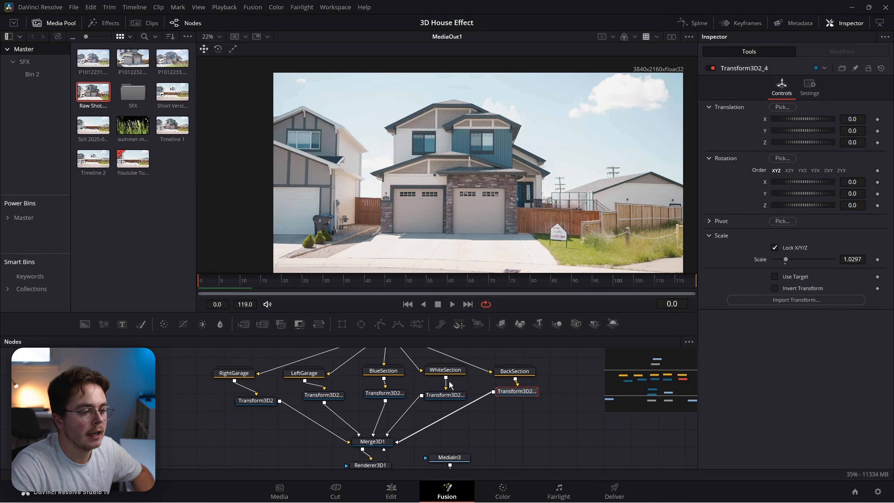
- Display Merge3D1 in the viewer and examine the house's garage fronts, extruded sides and underside from several angles
drag(449, 385, 464, 347)
click(379, 412)
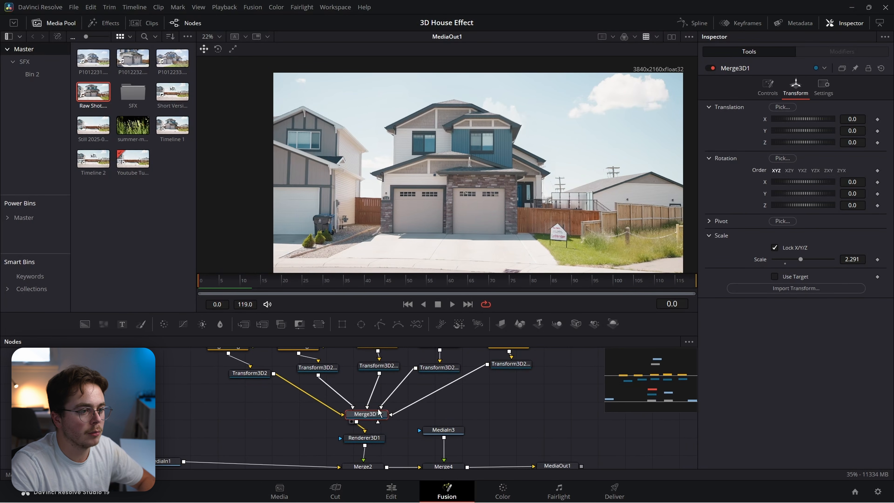
key(1)
scroll(469, 235, down, 5)
drag(456, 191, 341, 193)
scroll(422, 181, up, 5)
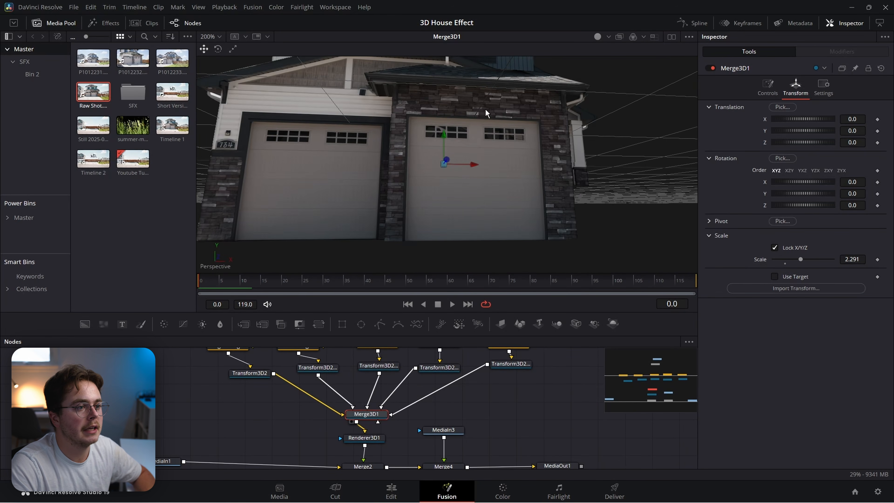
drag(549, 113, 464, 195)
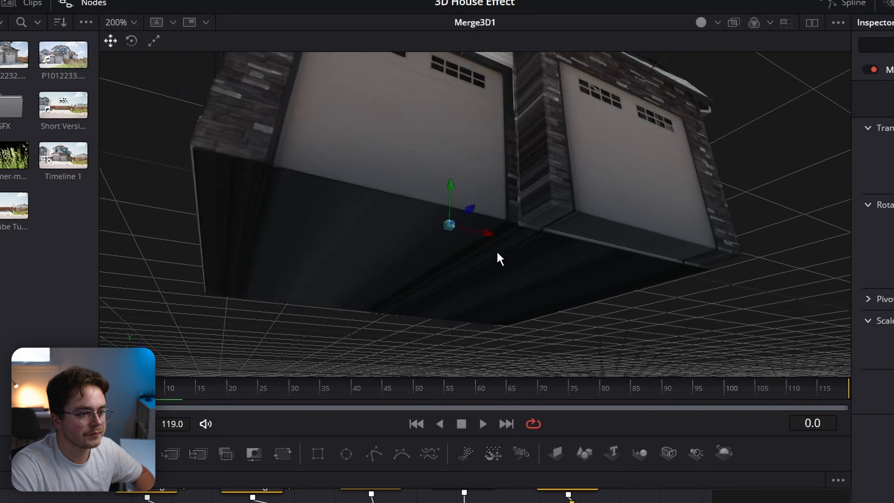
drag(498, 253, 680, 296)
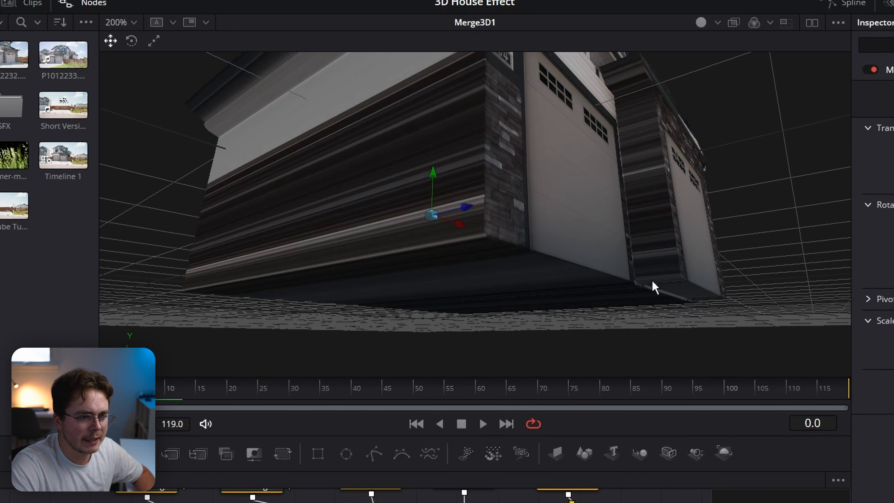
drag(681, 233, 605, 225)
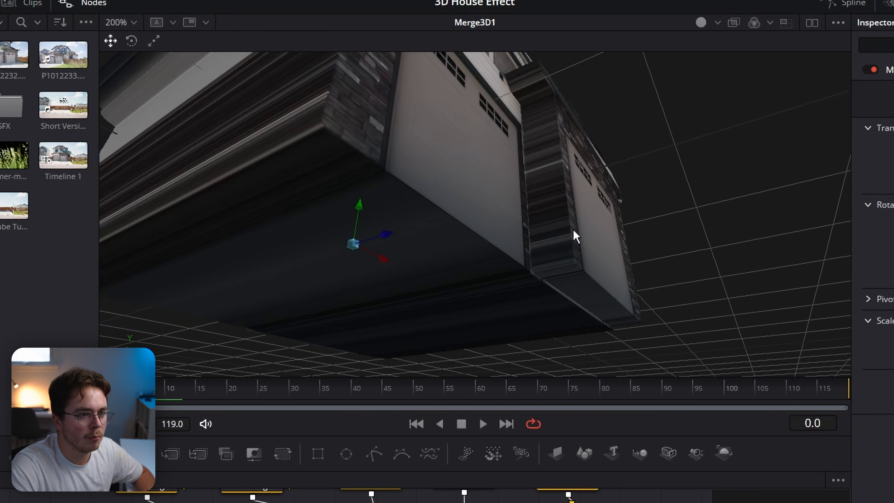
drag(387, 151, 420, 198)
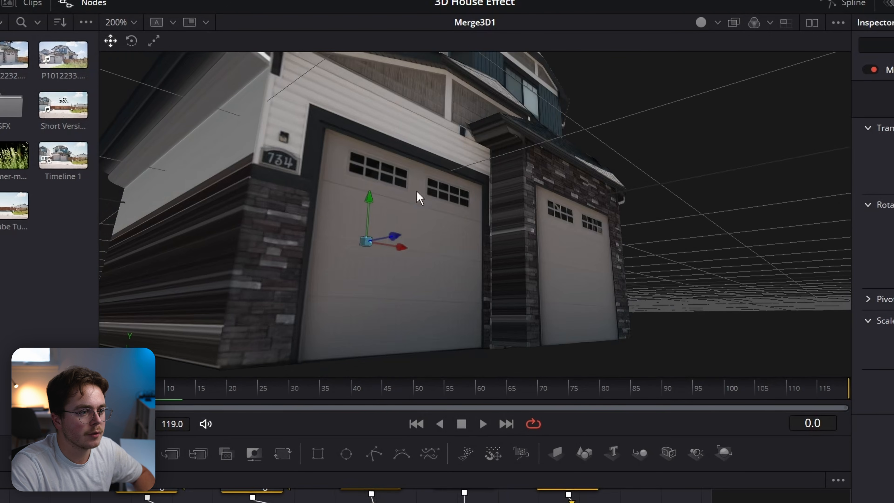
- Open the RightGarage group and display its sPolygon1 mask in the viewer
drag(459, 233, 543, 221)
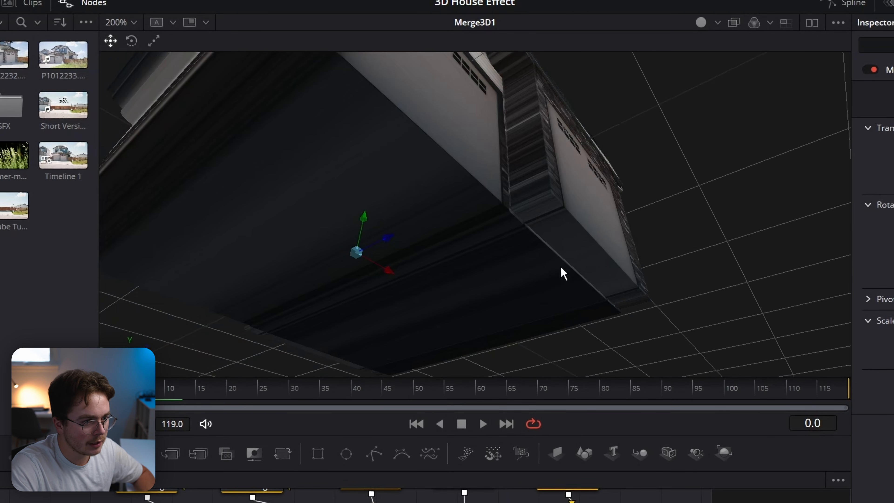
drag(629, 210, 557, 261)
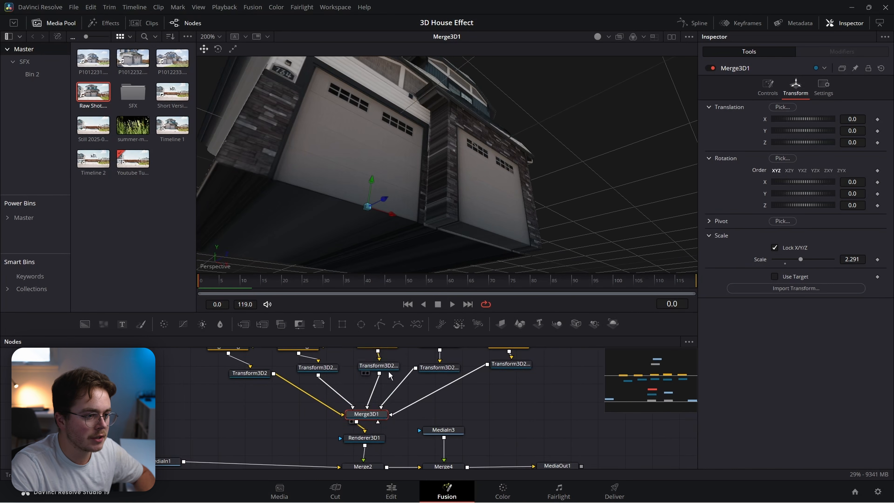
drag(371, 374, 414, 400)
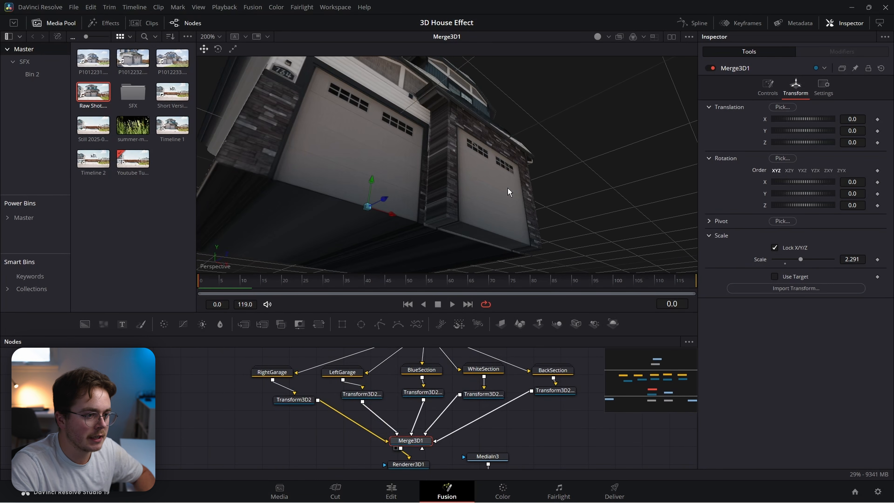
double_click(285, 375)
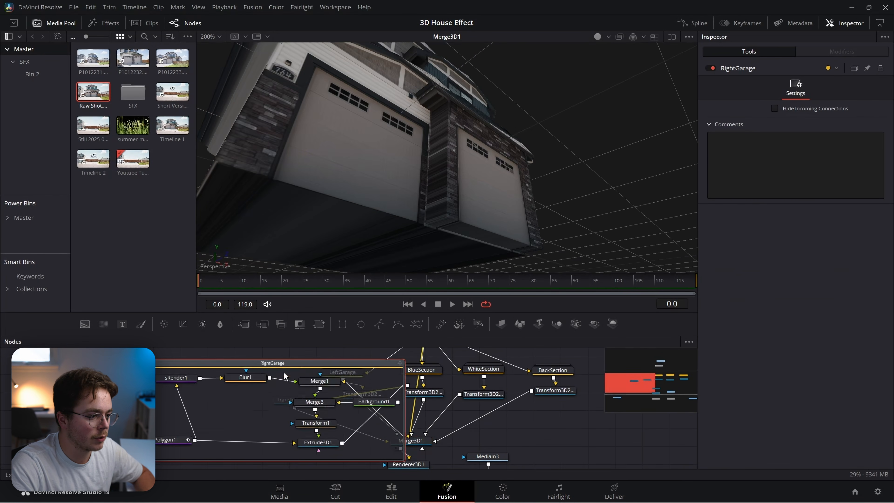
click(160, 444)
scroll(389, 152, down, 6)
drag(390, 153, 546, 126)
key(1)
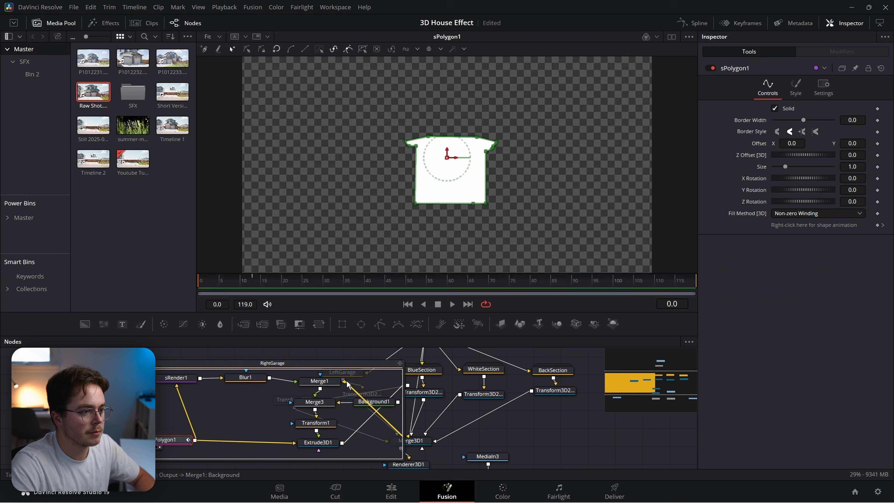
- Switch to dual viewers, with Merge3D1 in the second viewer beside sPolygon1, and frame the garages' lower edges
click(671, 38)
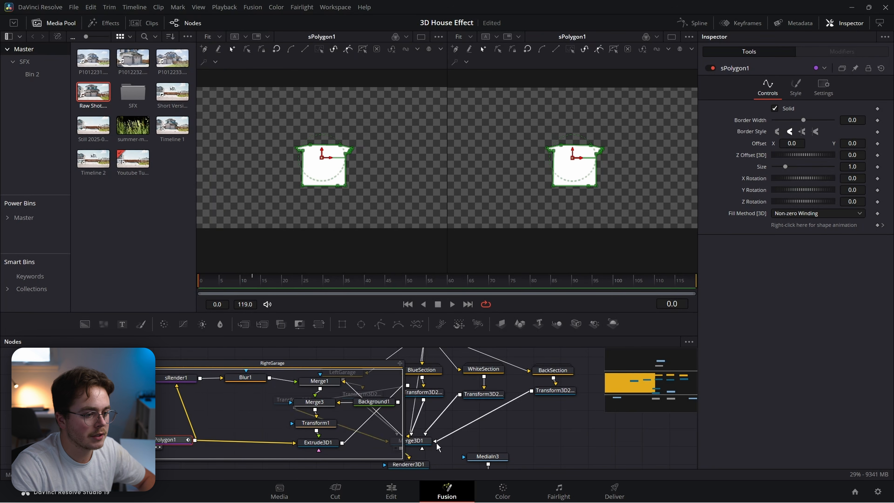
drag(437, 443, 446, 420)
click(435, 421)
key(2)
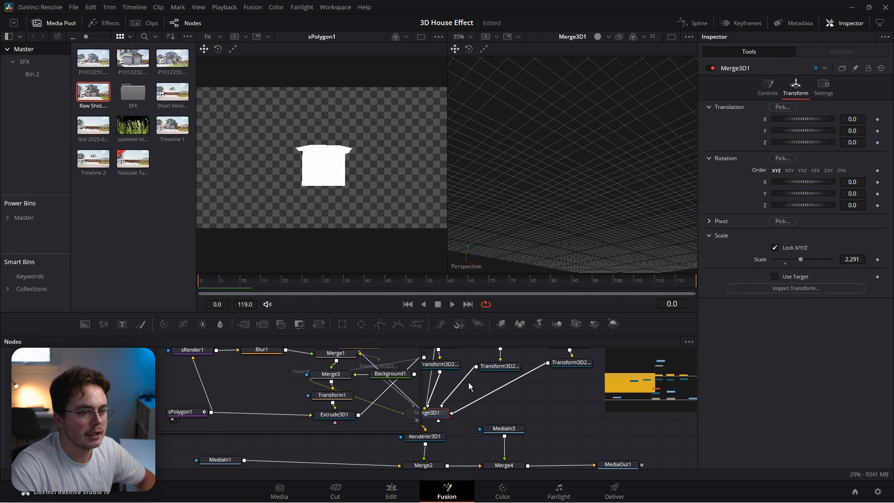
scroll(559, 244, up, 5)
drag(631, 180, 579, 180)
scroll(580, 234, up, 5)
scroll(604, 184, up, 6)
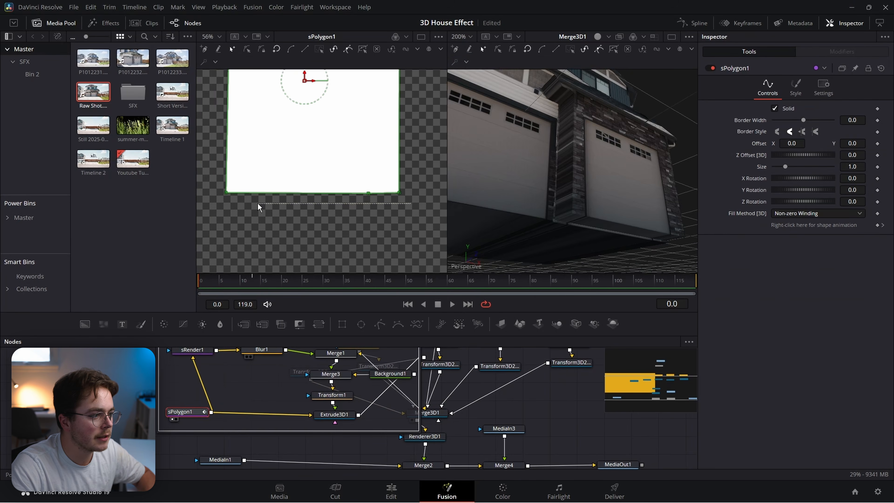
- Nudge the lower points of the sPolygon1 shape downward and remove its shape keyframe at frame 13
drag(258, 203, 214, 188)
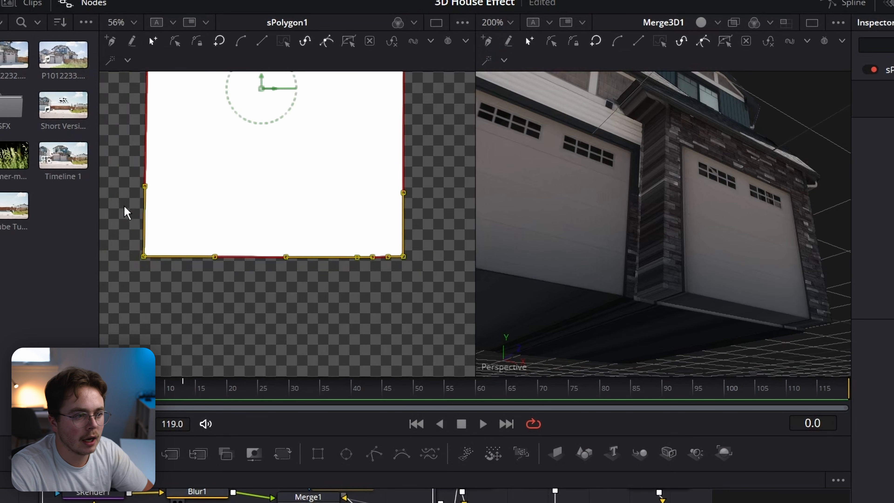
key(Down)
key(Down)
key(Down)
key(Down)
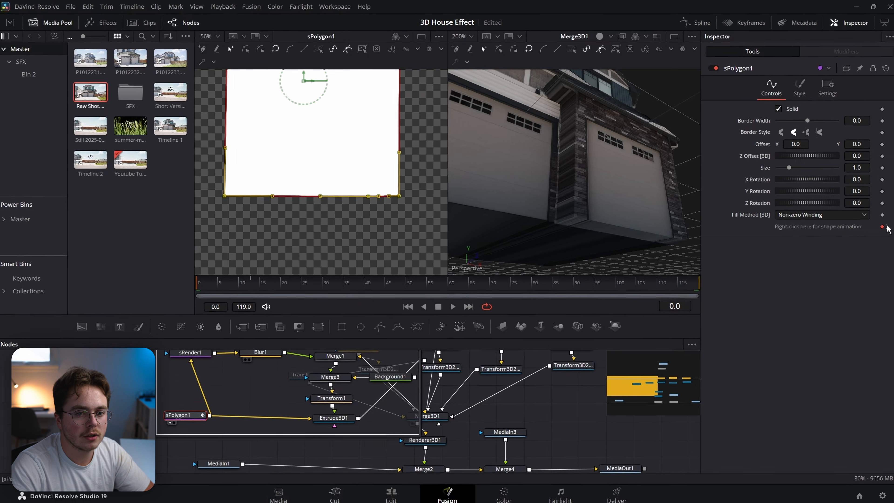
click(882, 226)
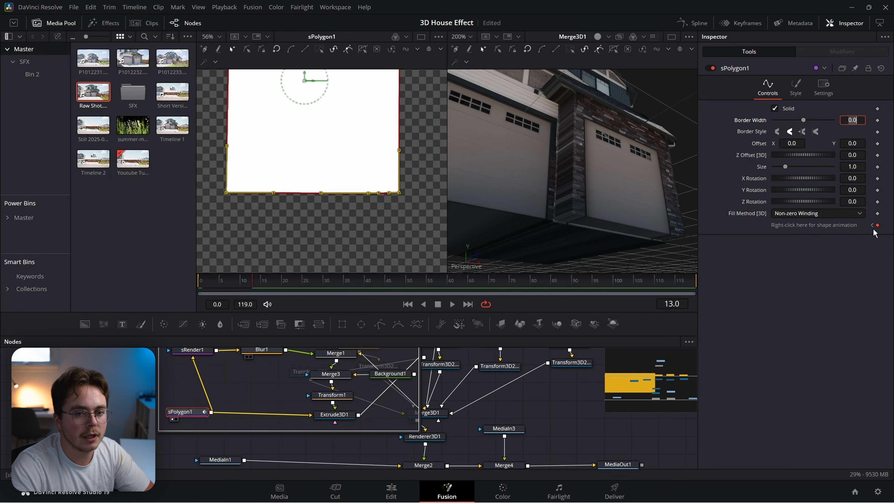
click(878, 226)
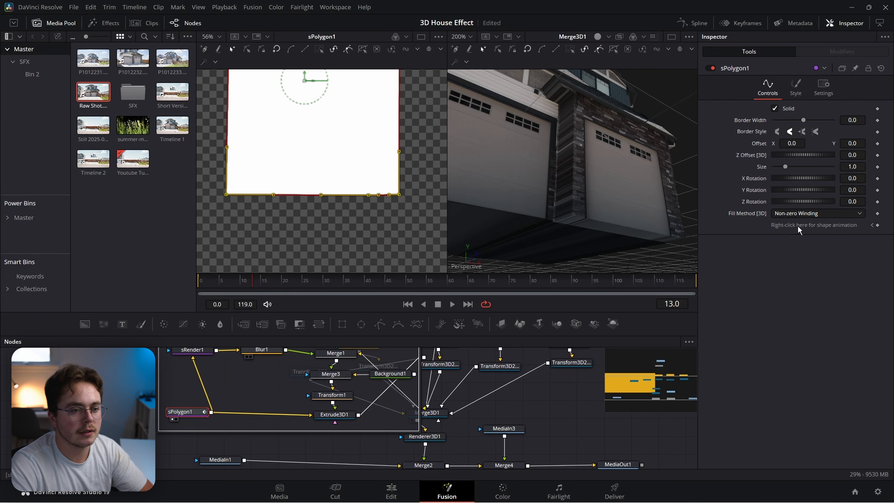
- Add a Transform 3D node after Merge3D1, feeding into Renderer3D1
drag(612, 206, 604, 315)
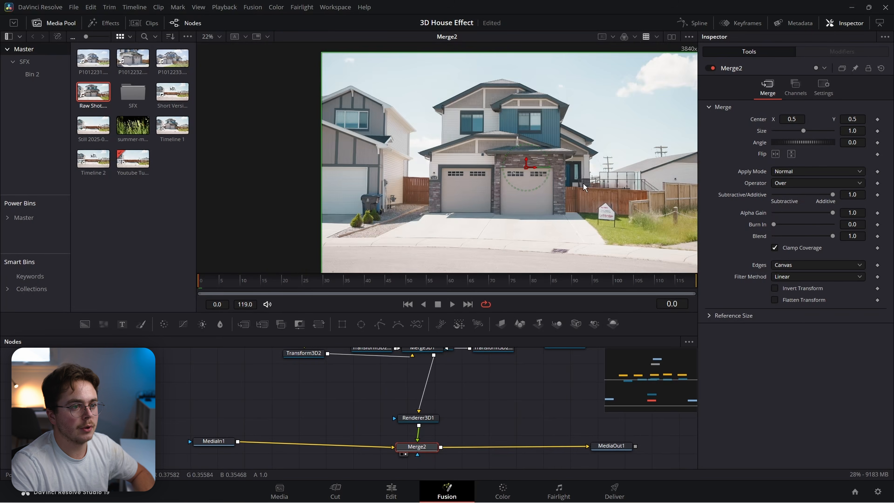
scroll(583, 183, up, 3)
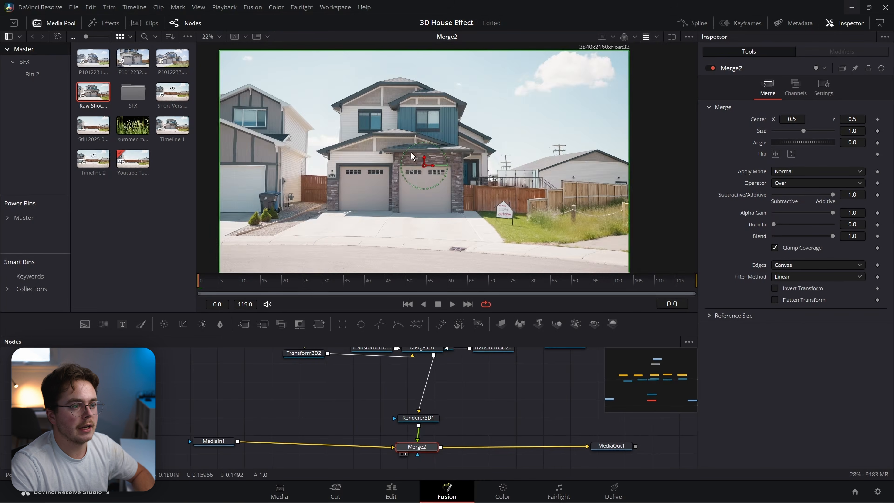
scroll(428, 174, down, 1)
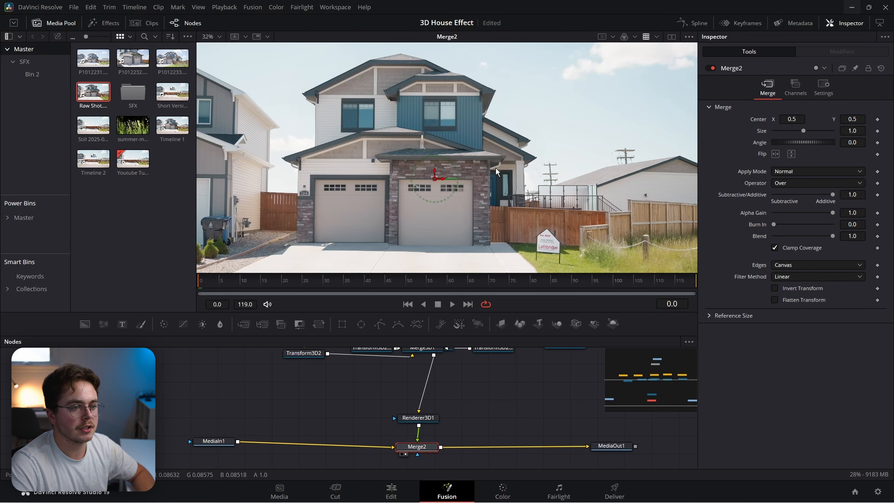
scroll(495, 168, down, 2)
click(430, 419)
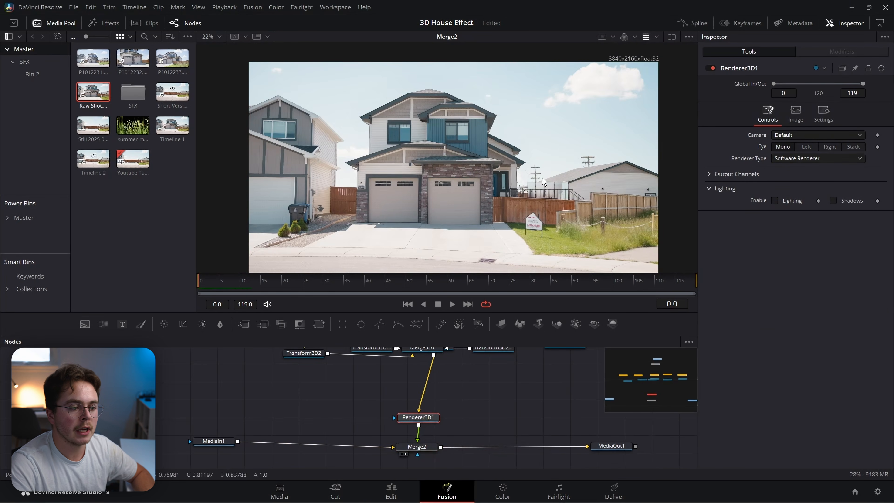
scroll(423, 387, up, 1)
click(411, 396)
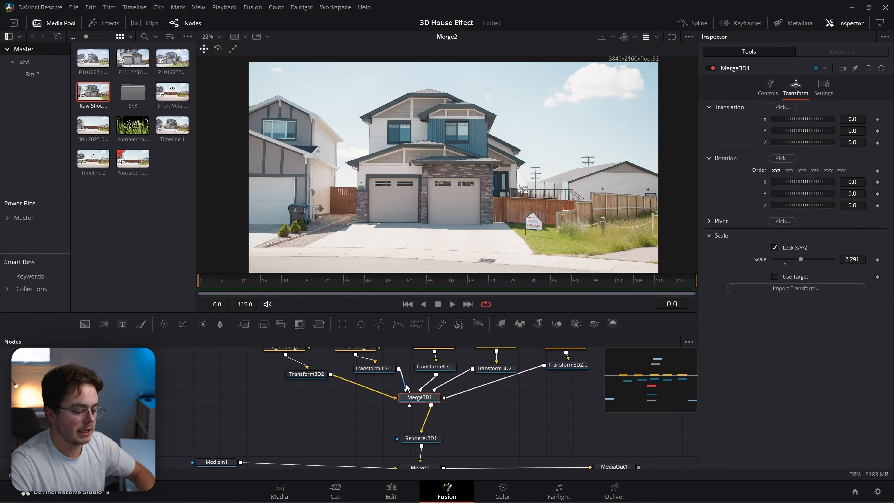
key(shift+space)
text(xf)
key(Return)
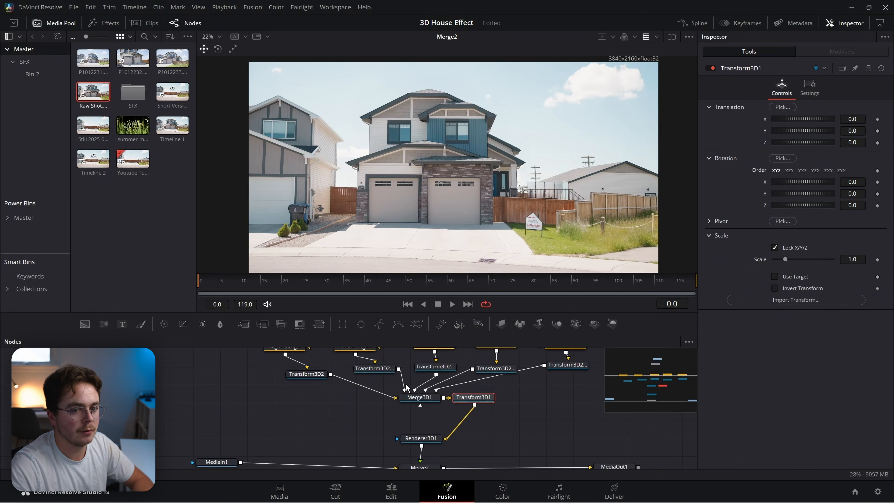
- Test rotating the whole house about the Y axis with Transform3D1 and reset the rotation
drag(794, 198, 828, 194)
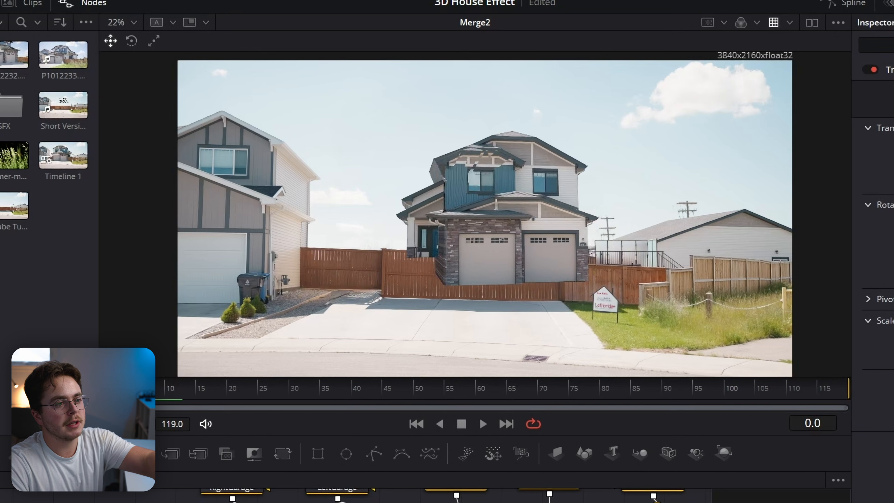
drag(893, 258, 893, 259)
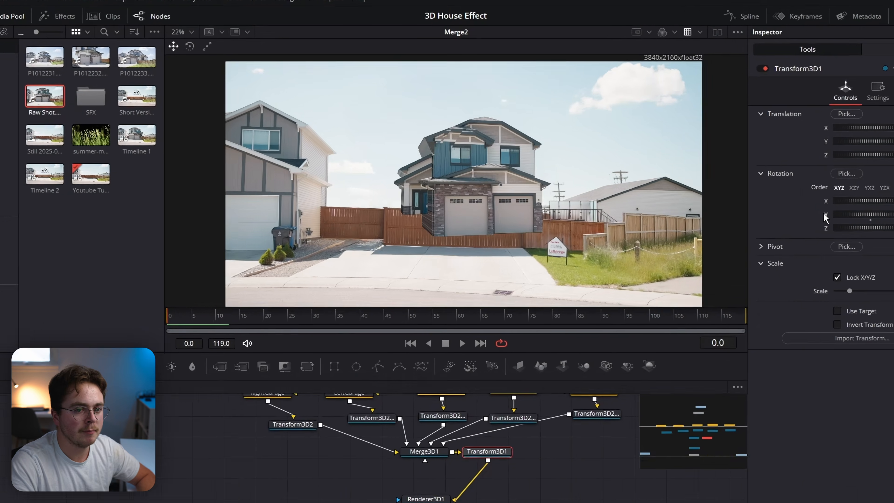
double_click(826, 215)
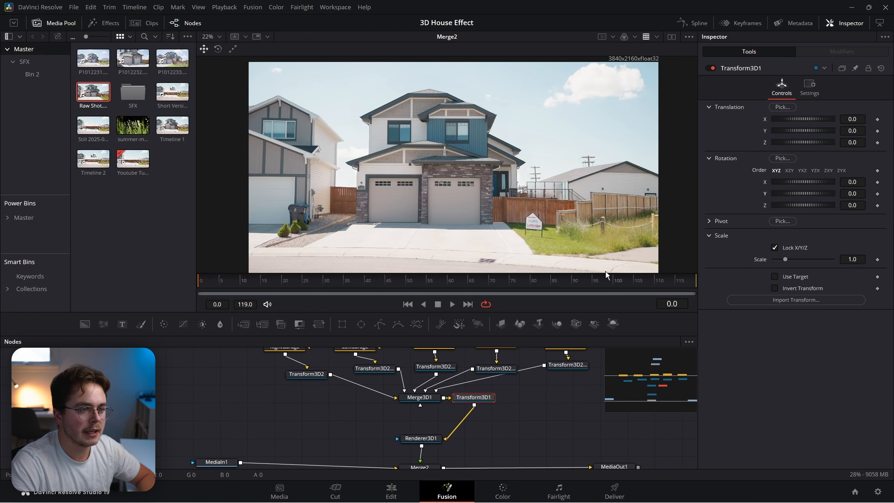
- Shift the BlueSection transform to about -0.003 on Z and show the Merge2 composite in the viewer
scroll(409, 382, up, 3)
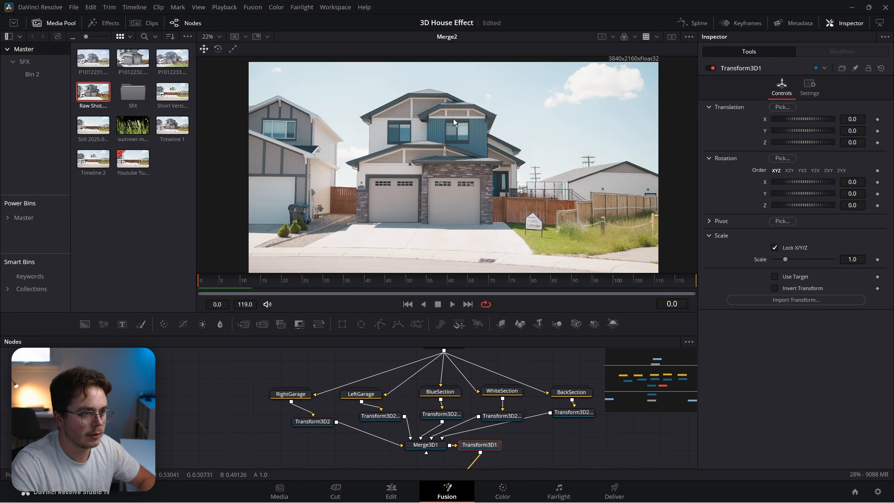
click(450, 417)
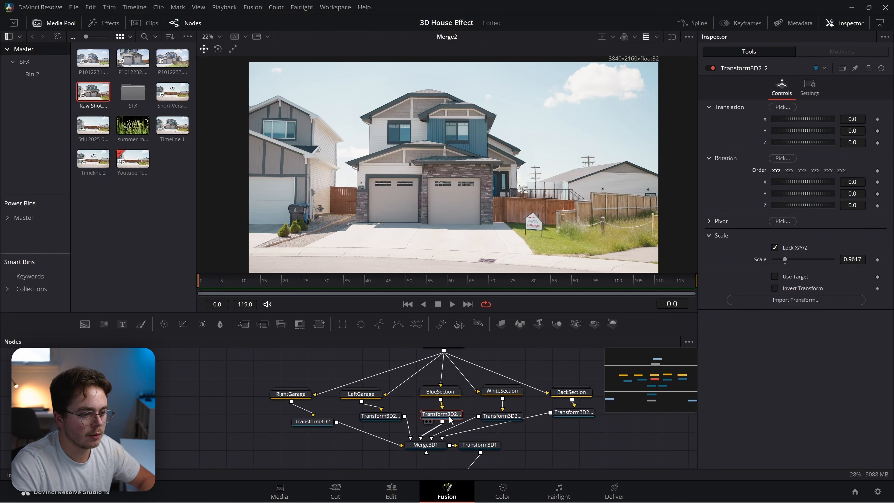
key(1)
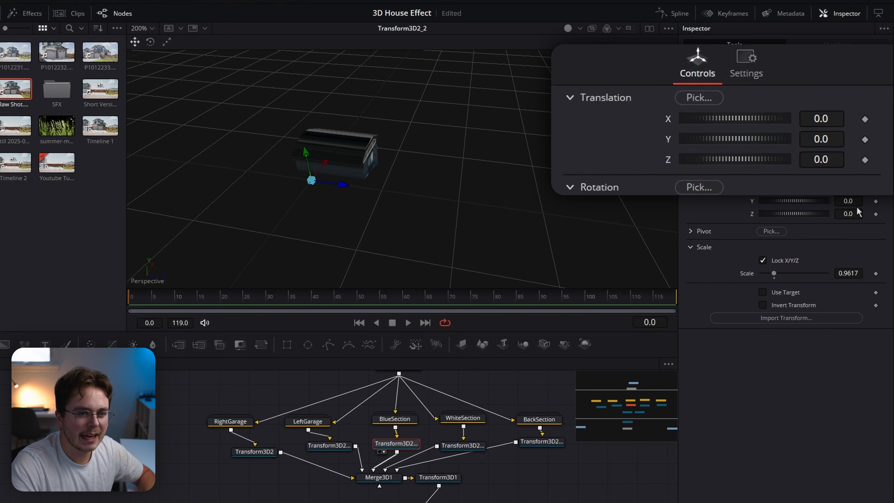
drag(840, 163, 839, 162)
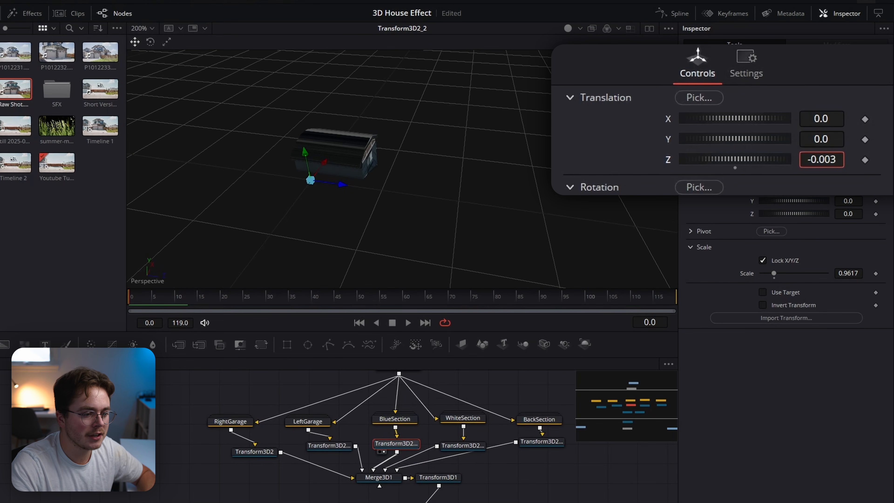
drag(490, 474, 496, 448)
click(433, 445)
drag(441, 465, 464, 422)
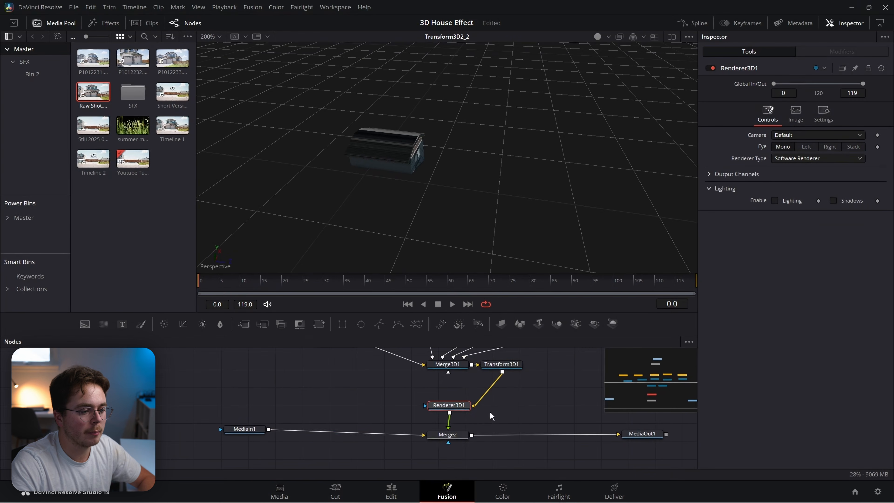
click(462, 438)
key(1)
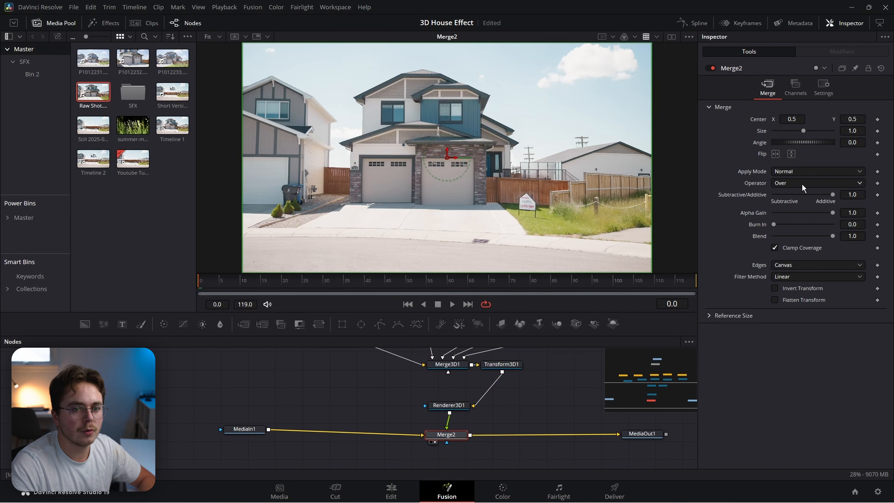
- Place Transform3D1 between Merge3D1 and Renderer3D1 in the node graph and test its Y rotation in the Merge2 composite
drag(506, 368, 465, 387)
key(1)
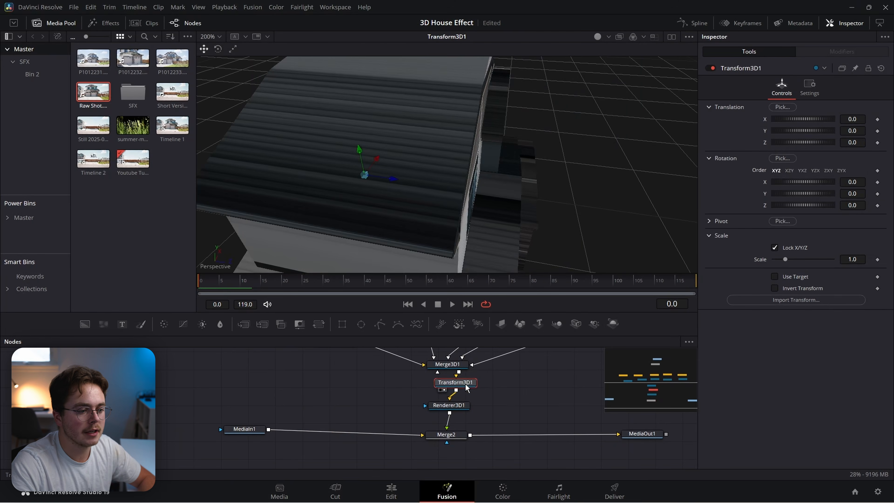
click(446, 434)
key(2)
click(455, 382)
mouse_move(786, 195)
mouse_down()
mouse_move(817, 196)
mouse_move(791, 194)
mouse_up()
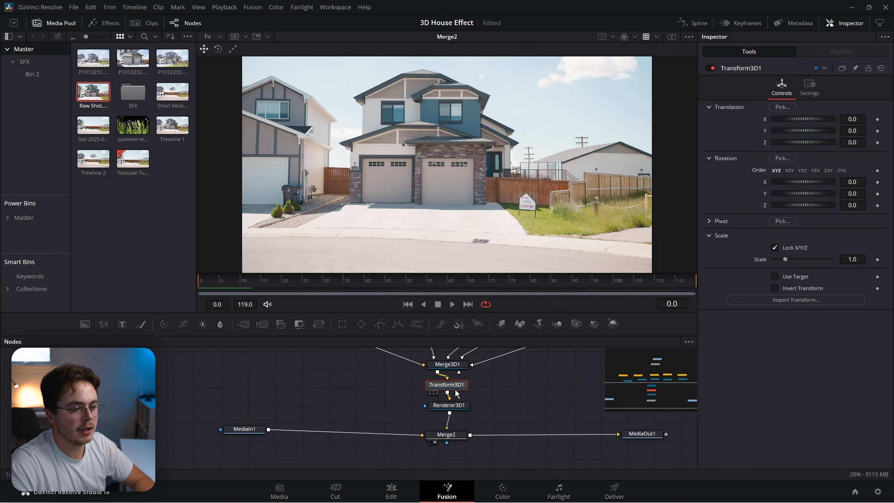
- Centre Transform3D1's pivot on the house at X -0.0865, Y 0.1341, Z 0.2508, and scale the house to about 0.442
key(1)
scroll(435, 169, down, 5)
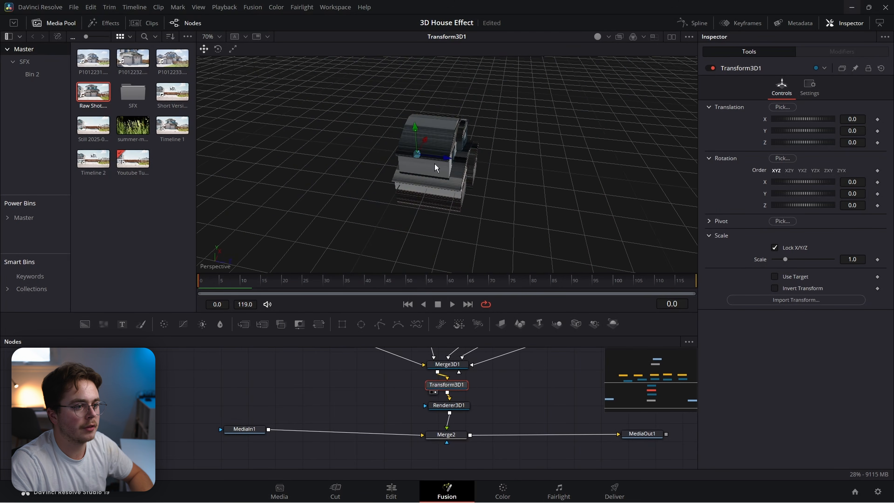
drag(434, 163, 350, 68)
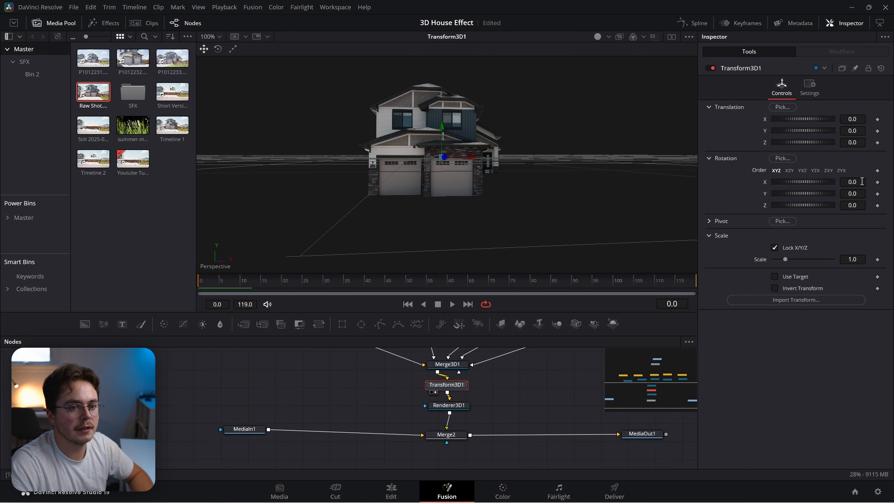
click(718, 221)
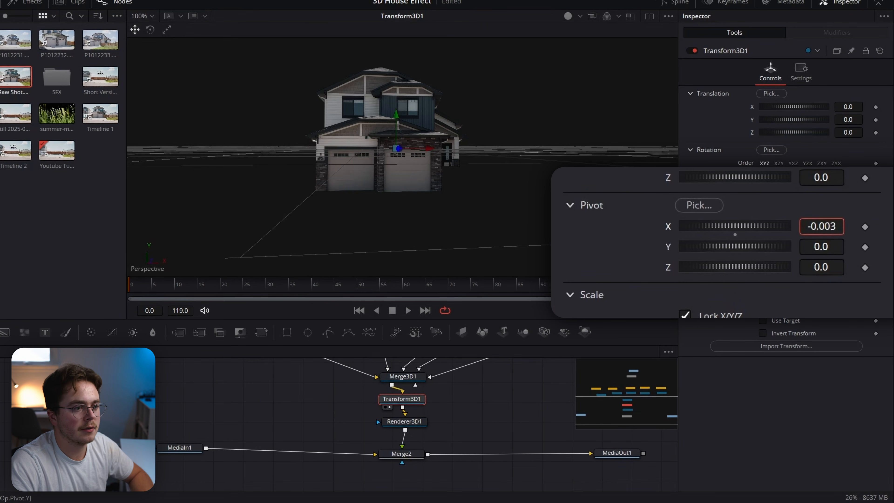
drag(788, 229, 784, 228)
drag(389, 166, 373, 178)
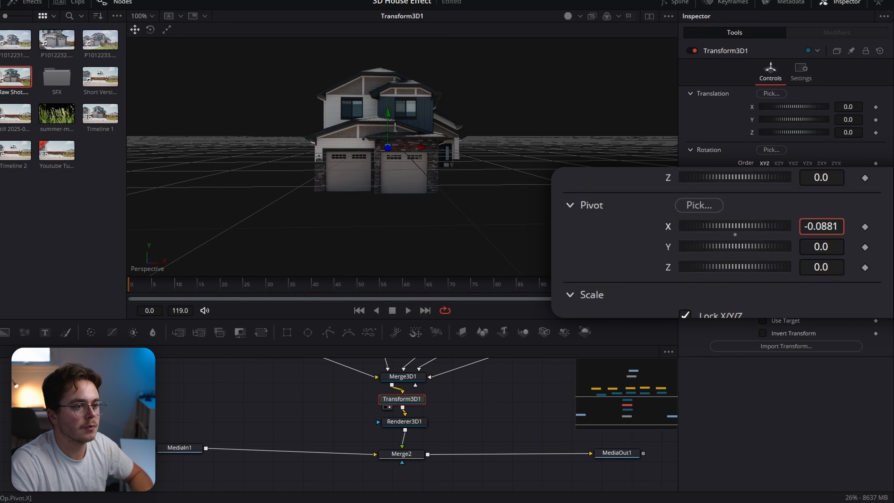
drag(337, 167, 541, 165)
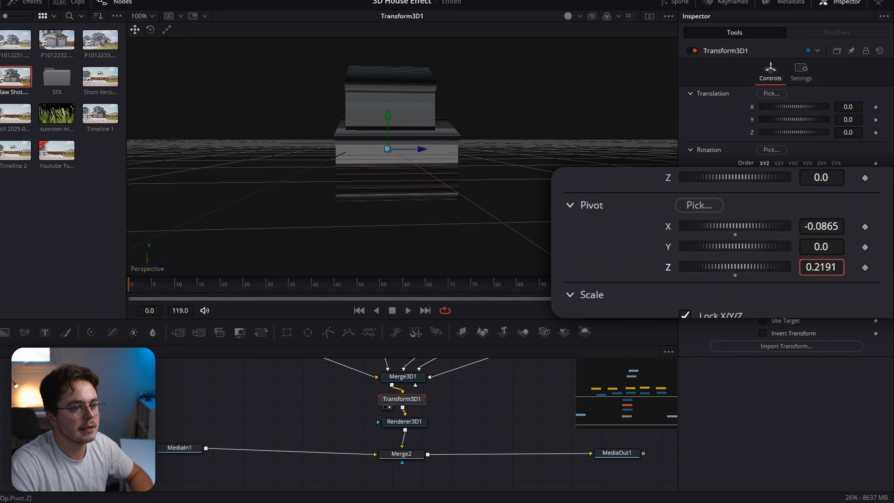
drag(461, 157, 251, 145)
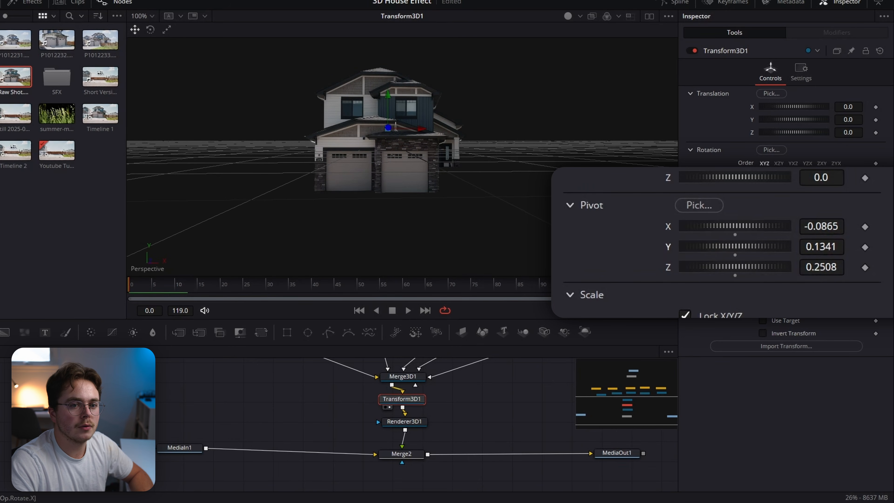
mouse_move(777, 194)
mouse_down()
mouse_move(846, 194)
mouse_move(806, 192)
mouse_move(811, 180)
mouse_move(801, 181)
mouse_move(808, 200)
mouse_move(776, 201)
mouse_up()
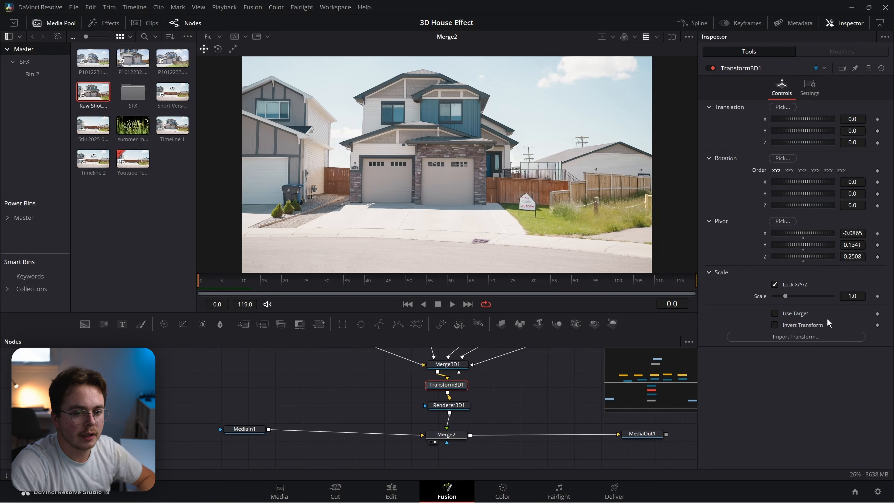
drag(864, 296, 844, 296)
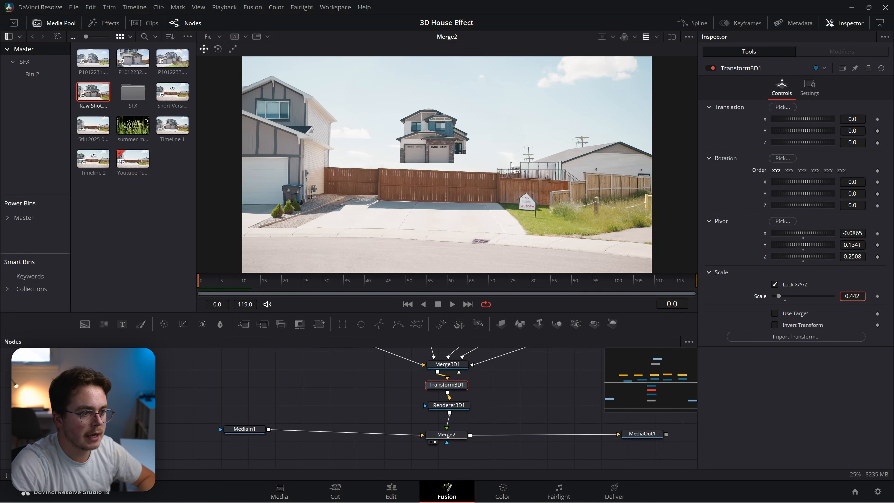
- Add a Polygon mask node to Merge2
click(450, 439)
key(shift+space)
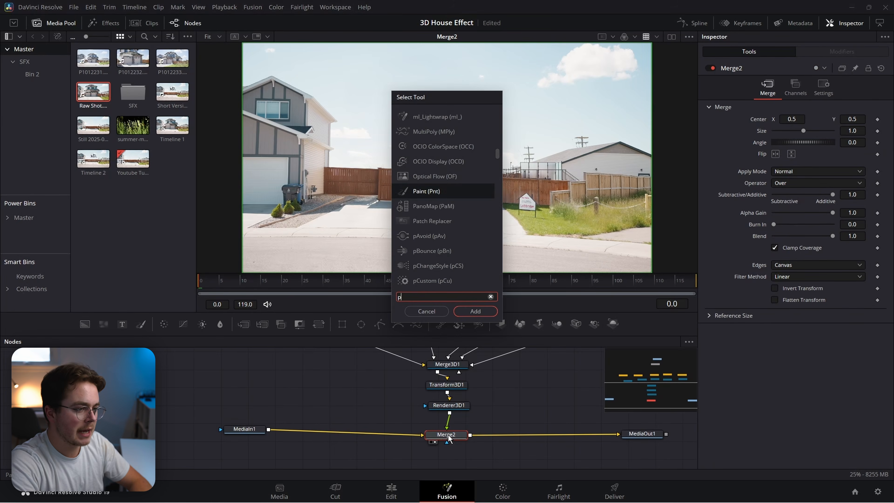
text(poly)
key(Return)
- Trace the top edge of the central fence section with the first points of the Polygon1 mask
scroll(359, 172, up, 3)
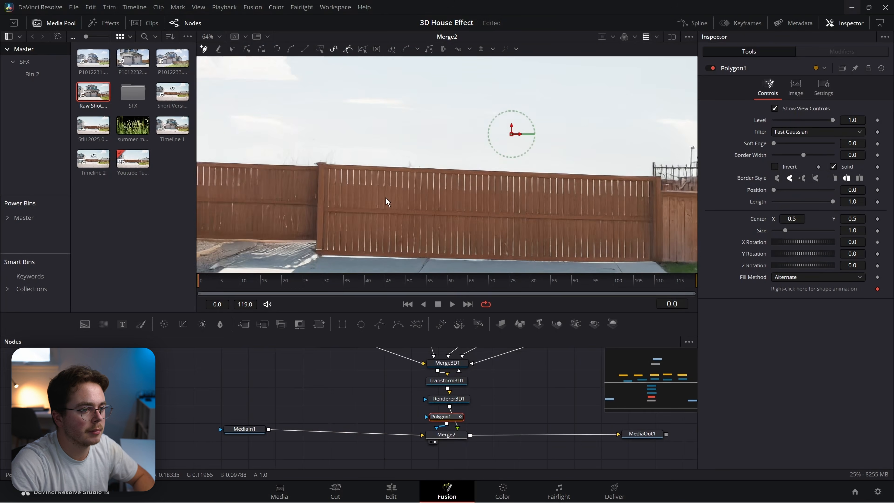
scroll(359, 172, up, 3)
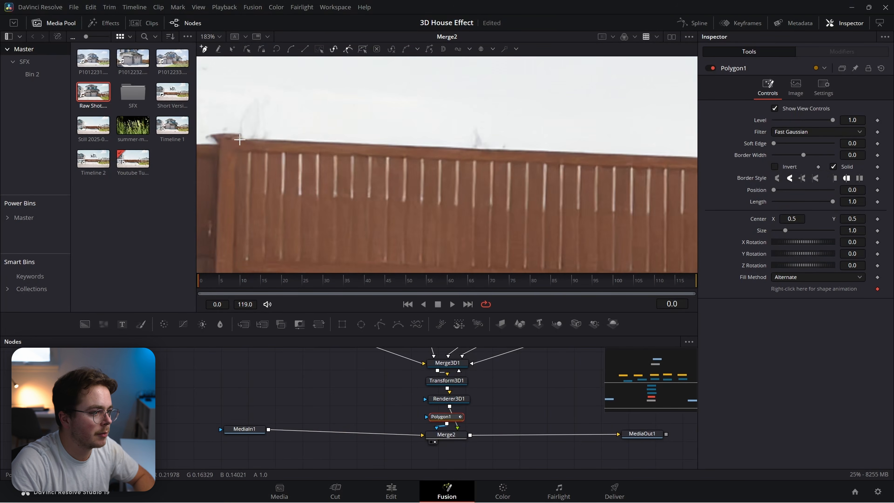
scroll(612, 200, down, 3)
scroll(599, 212, right, 5)
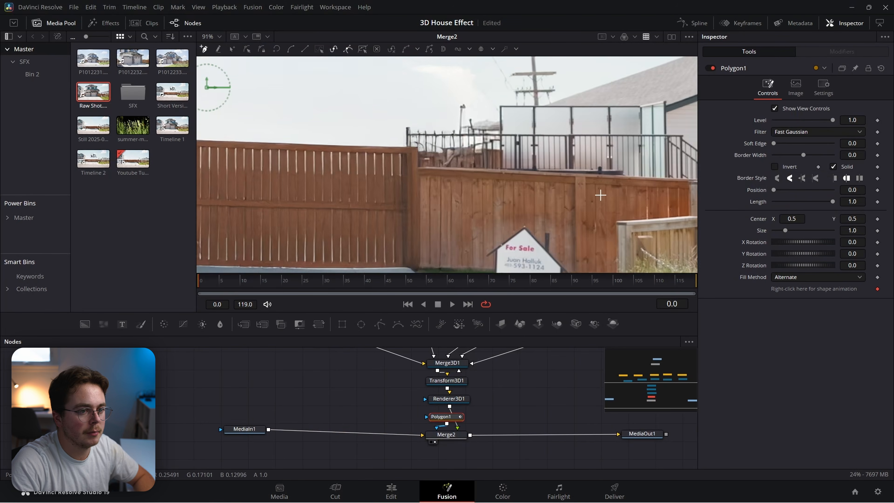
scroll(400, 163, up, 3)
click(407, 135)
scroll(407, 163, down, 4)
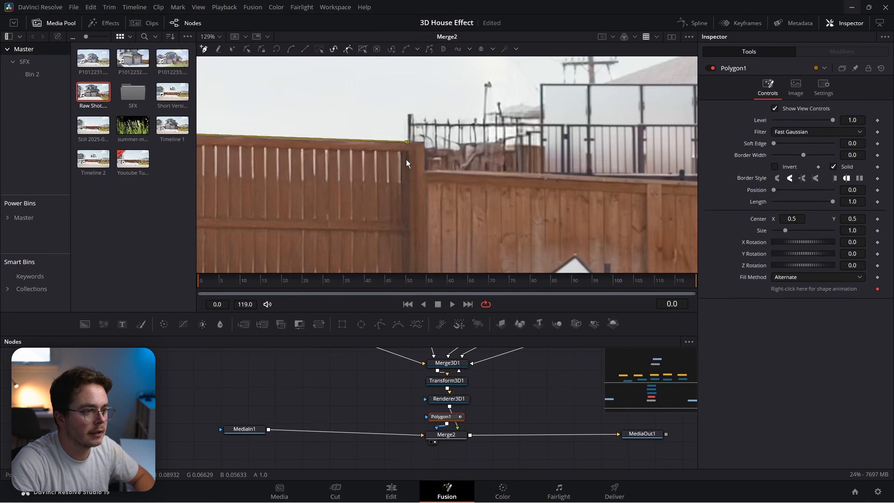
- Close the Polygon1 mask around the fence section and driveway, place its node below Merge2, and invert the mask
drag(382, 195, 467, 94)
click(505, 161)
drag(210, 141, 372, 243)
click(465, 254)
click(363, 250)
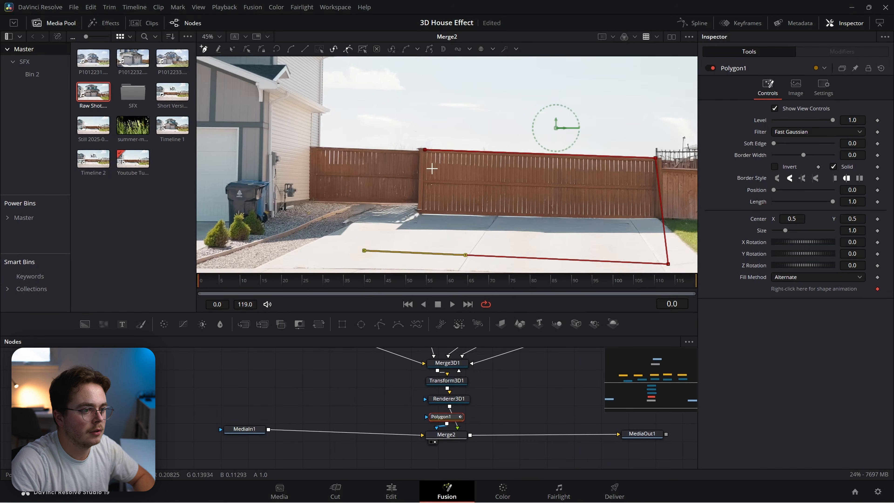
click(425, 150)
drag(437, 419, 429, 456)
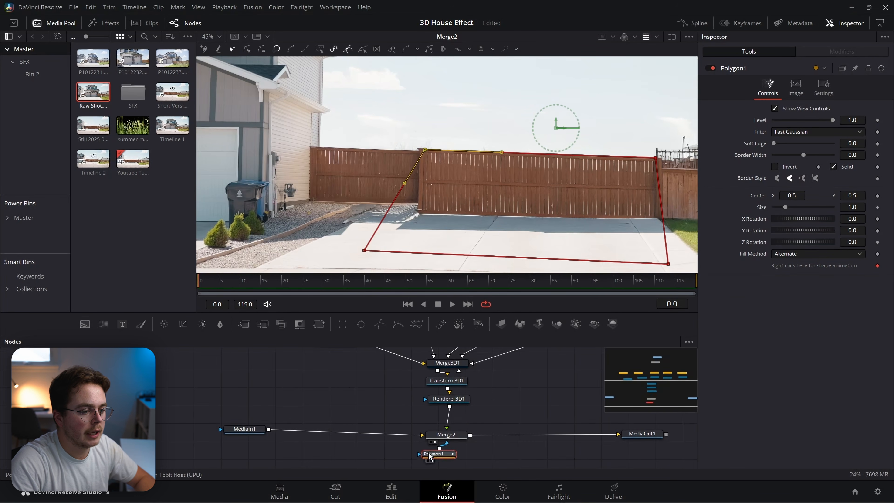
click(774, 167)
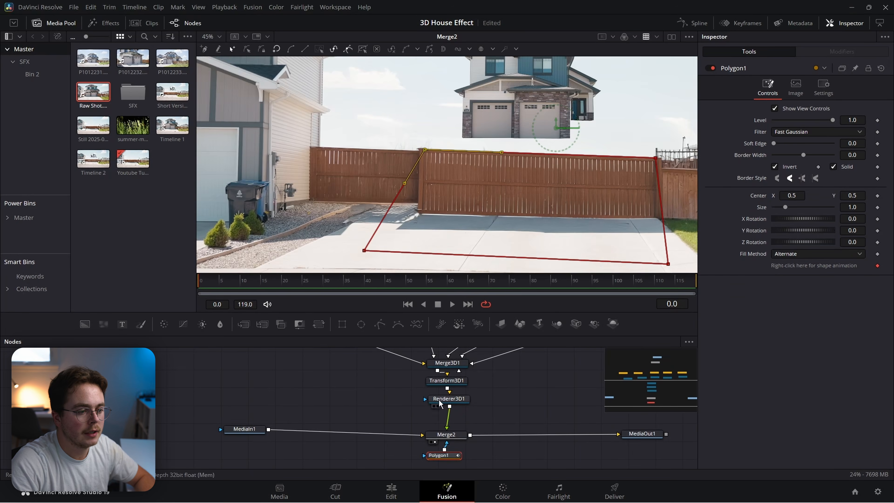
- Lower the house to about -0.385 on Transform3D1's Y translation and extend the mask's bottom points to the image's lower edge
click(446, 381)
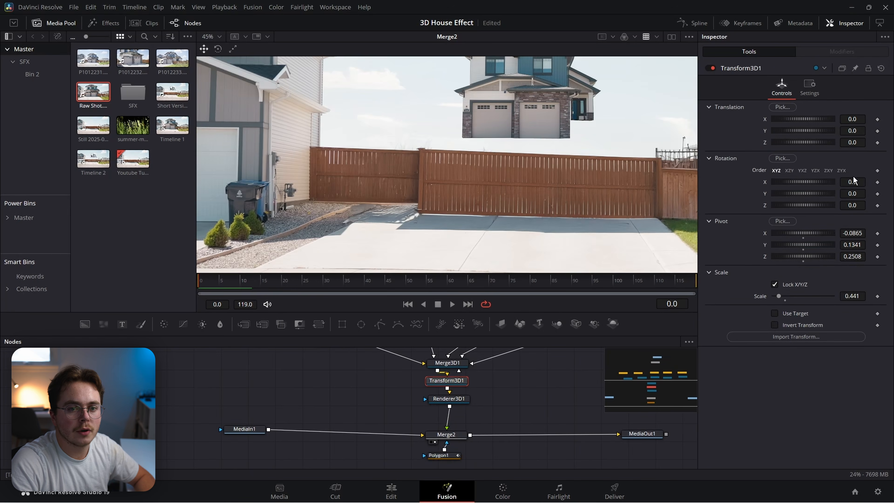
drag(859, 129, 828, 129)
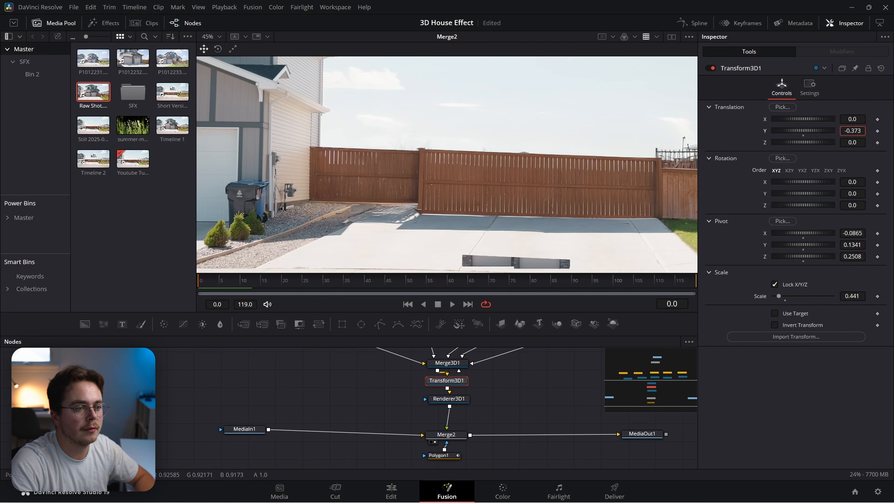
scroll(517, 231, down, 4)
click(440, 454)
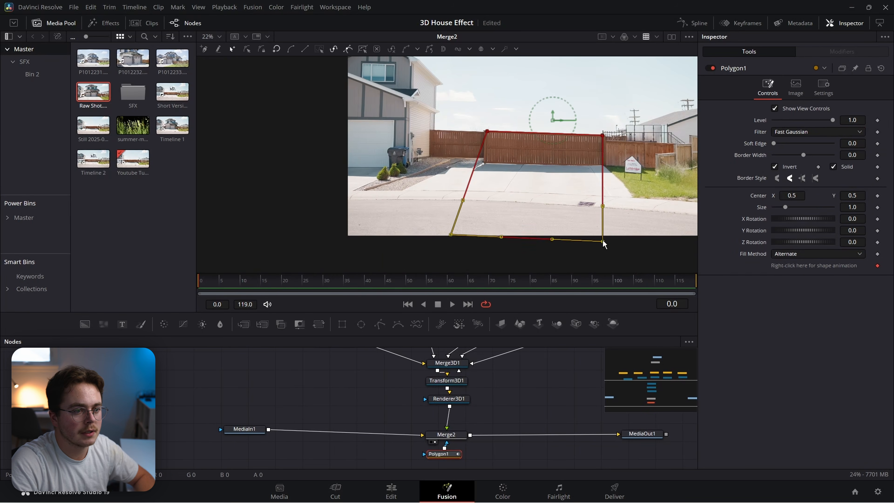
drag(614, 228, 617, 226)
- Keyframe Transform3D1's Y translation at -0.4 on frame 10 and about 0.041 on frame 30
click(459, 387)
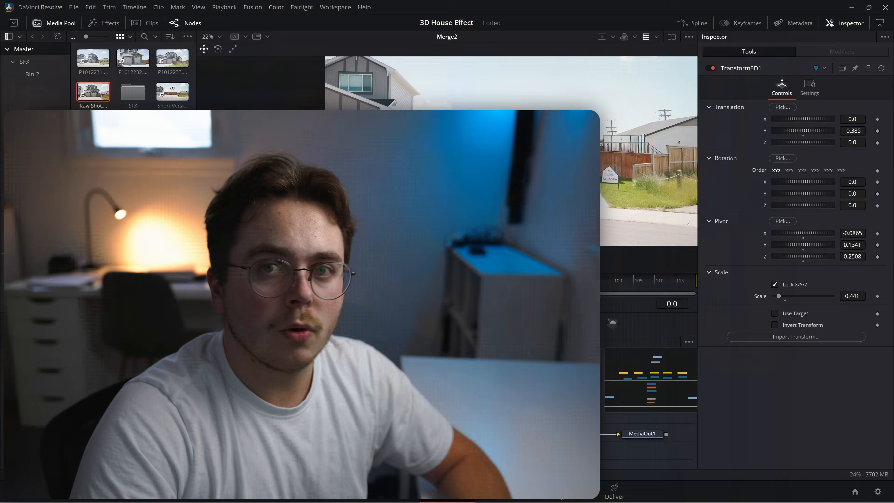
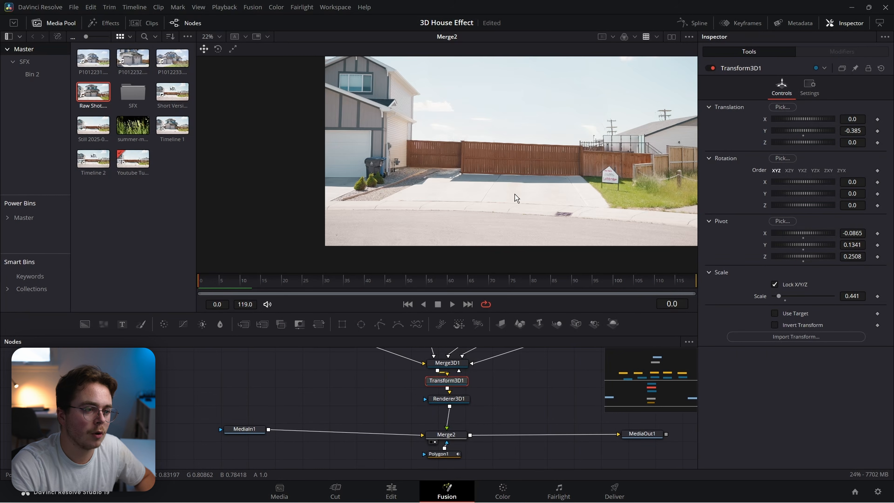
drag(851, 130, 866, 130)
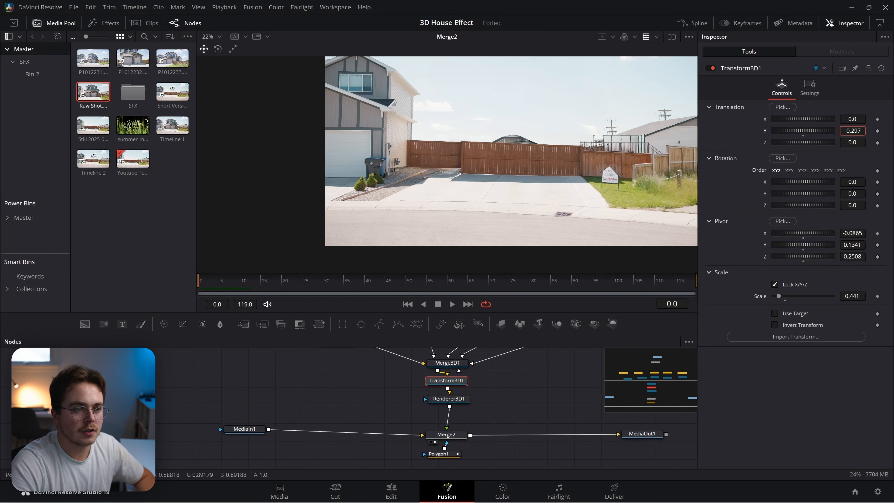
drag(852, 130, 797, 129)
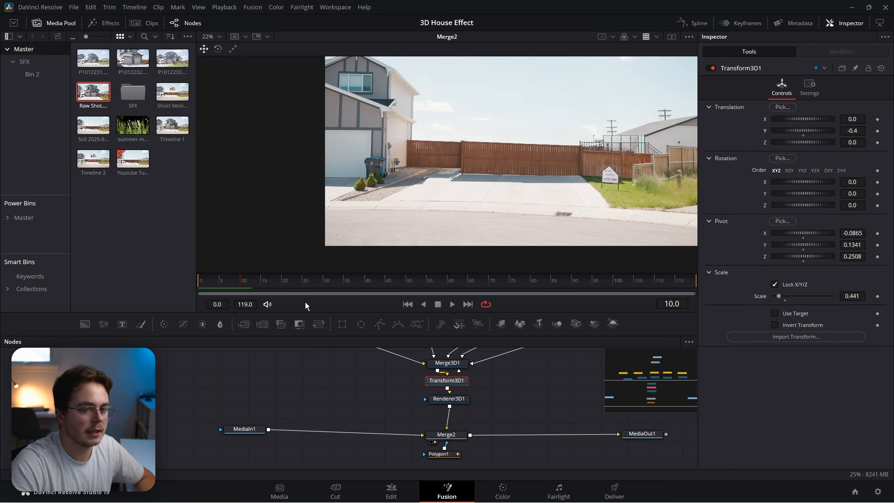
click(877, 131)
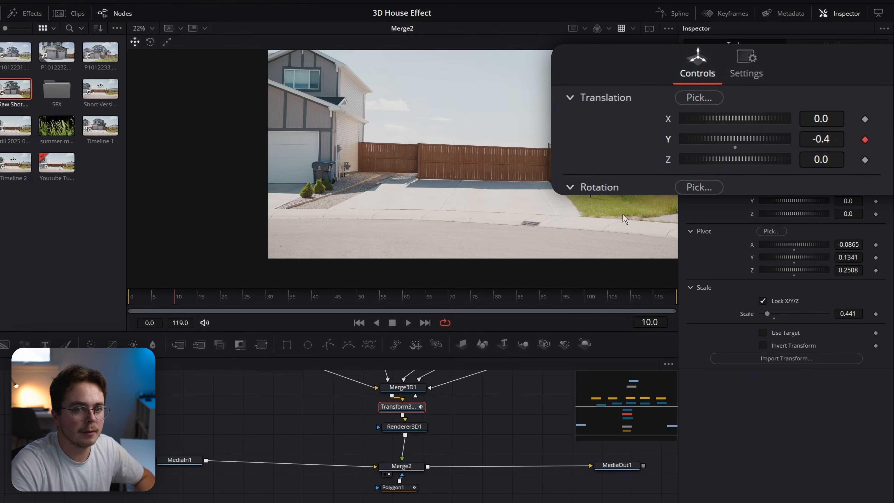
drag(196, 306, 231, 302)
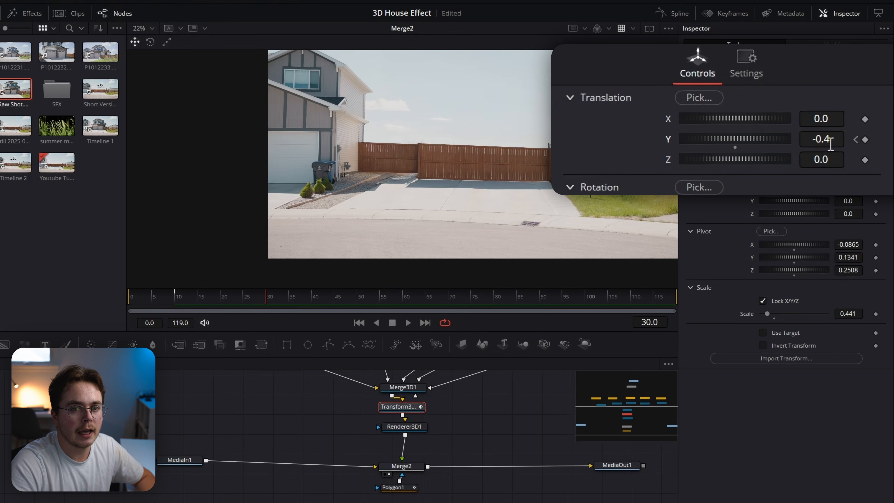
drag(831, 144, 857, 143)
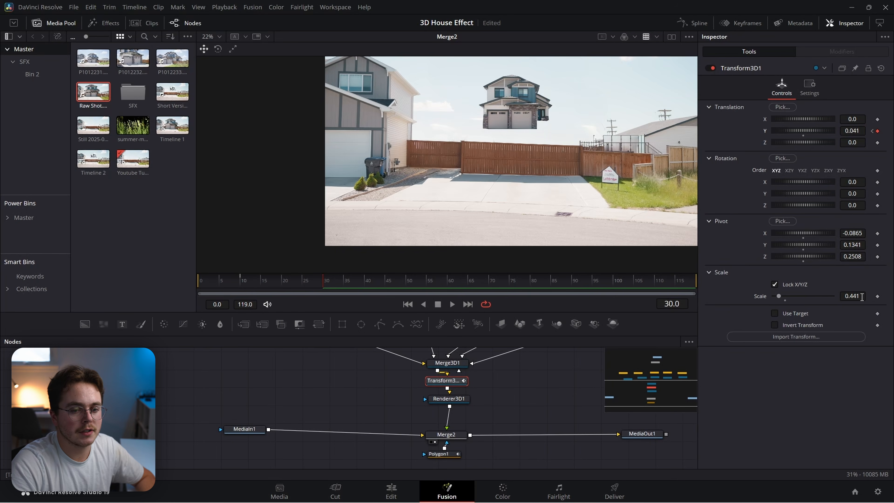
- Keyframe Transform3D1's Y rotation at 0 on frame 30 and 360 on frame 50
scroll(532, 167, up, 2)
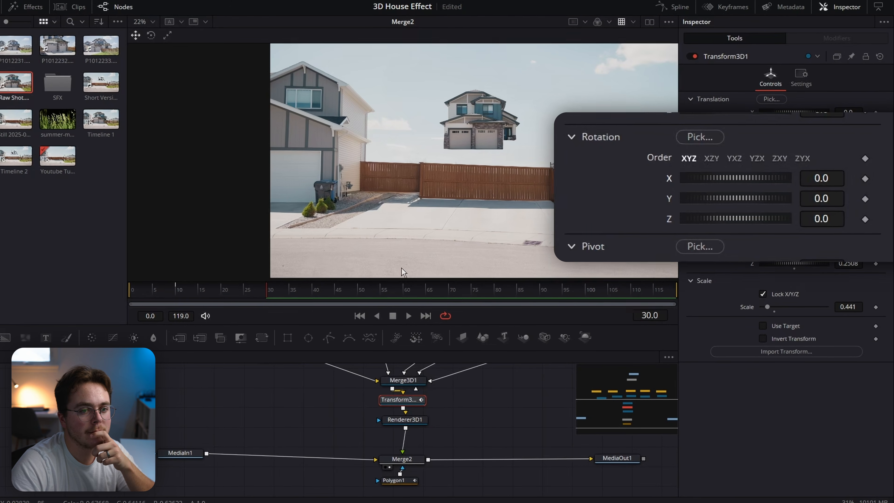
click(865, 198)
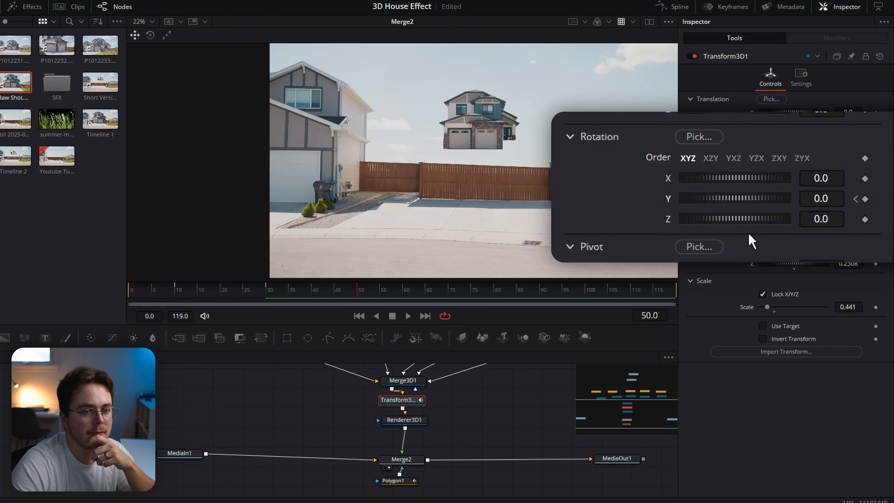
drag(713, 203, 822, 197)
click(823, 197)
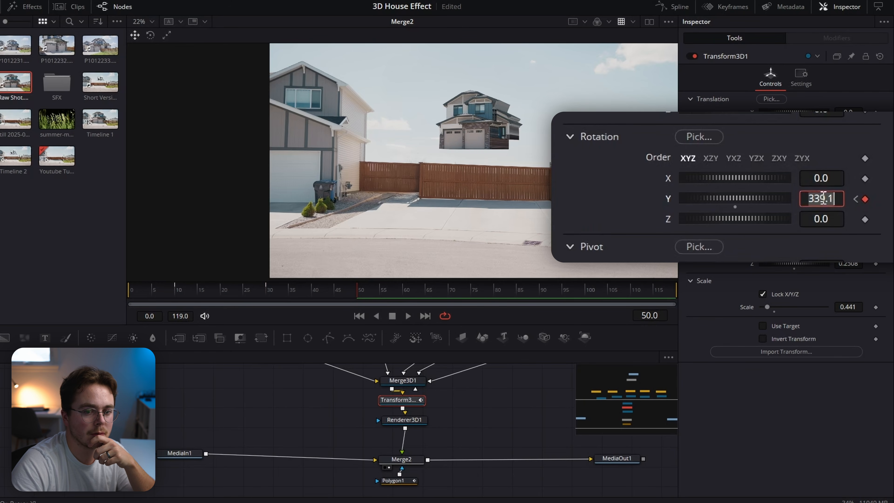
text(360)
click(810, 218)
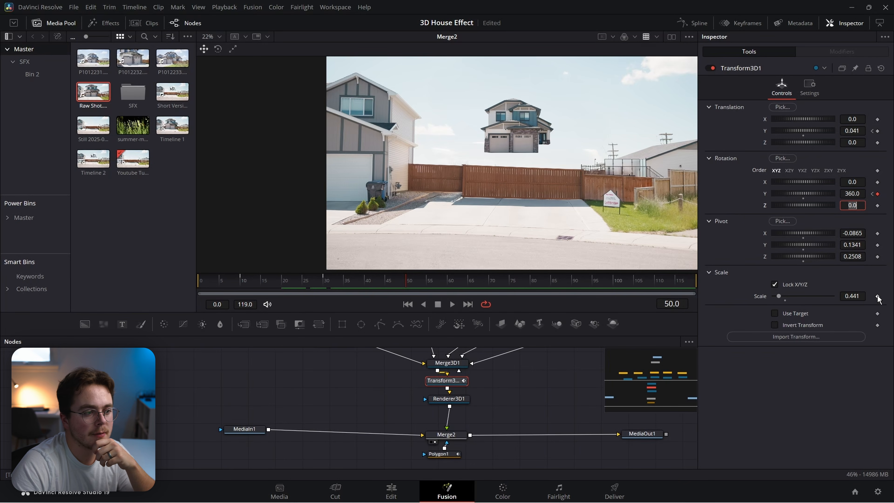
- Keyframe Transform3D1's scale at 0.441 on frame 50 and 1 on frame 65
click(878, 296)
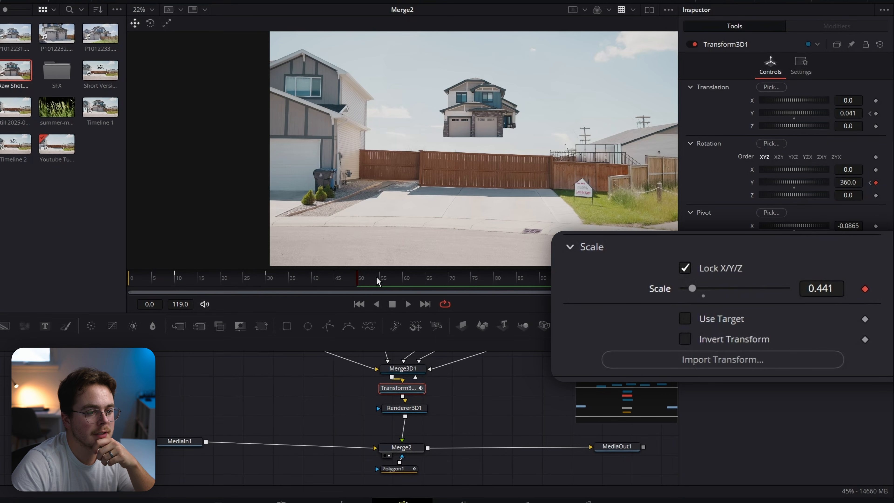
click(421, 278)
drag(374, 276, 418, 284)
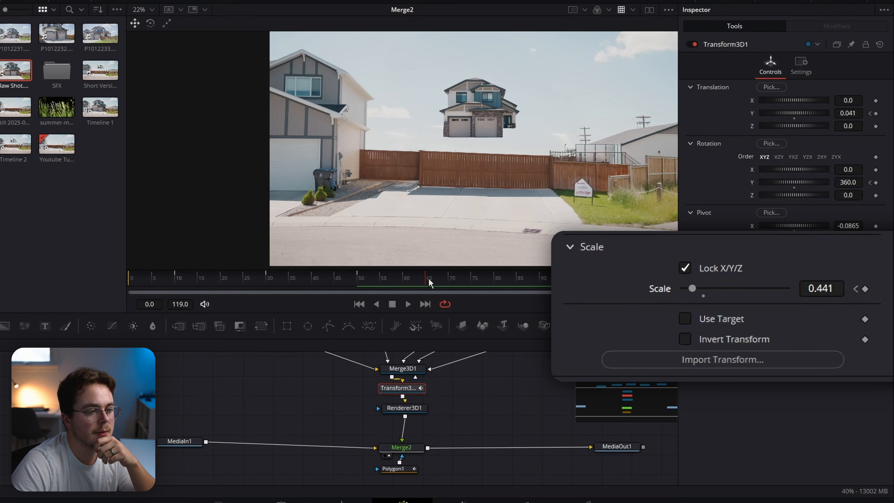
double_click(827, 288)
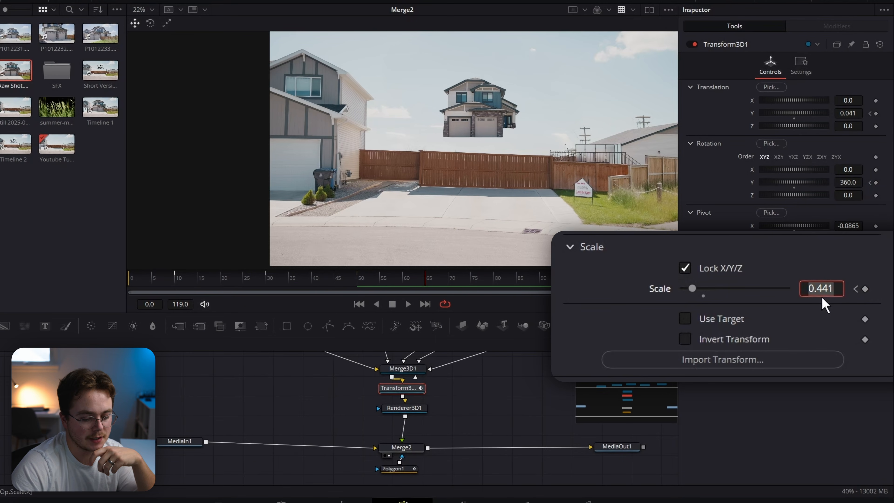
text(1)
key(Return)
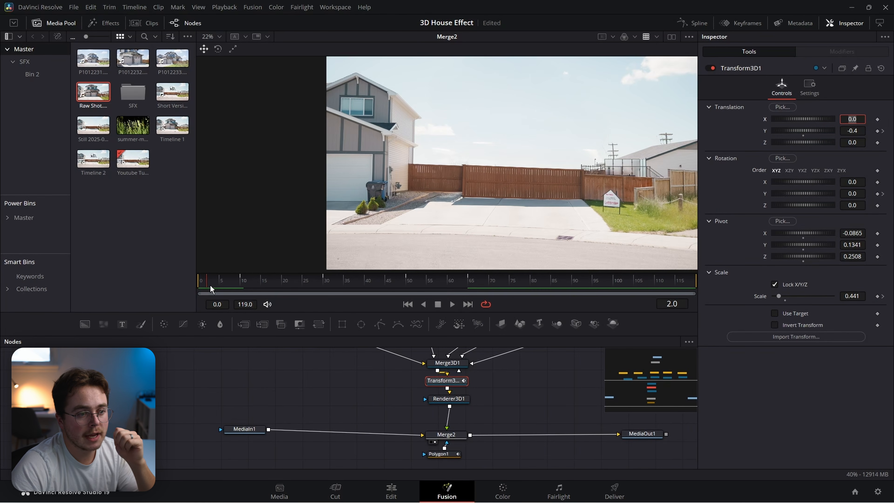
- Keyframe the Polygon1 mask shape on frame 30 and move the whole shape below the image on frame 31
drag(210, 285, 445, 281)
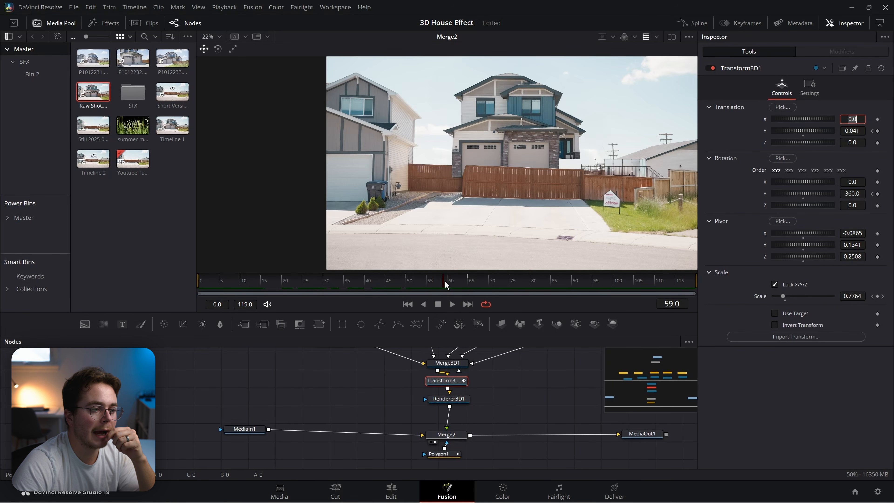
drag(390, 288, 324, 280)
click(453, 454)
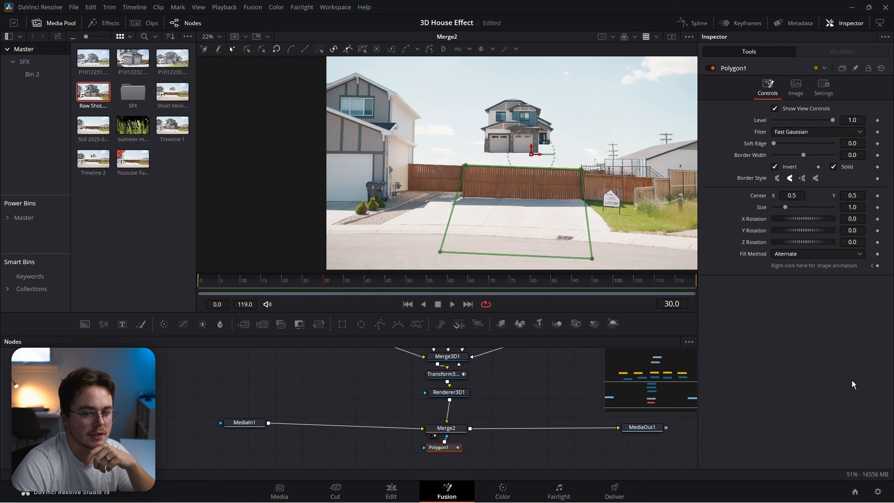
click(877, 266)
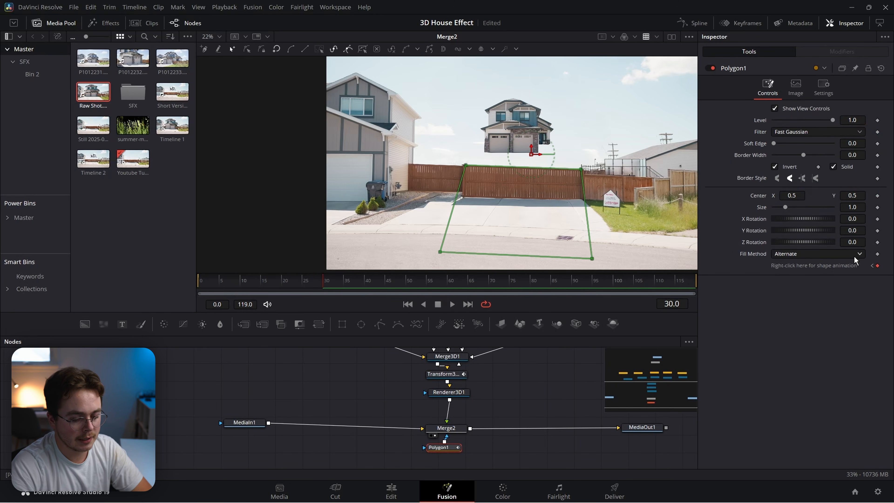
key(Right)
drag(616, 150, 381, 299)
drag(469, 228, 491, 161)
drag(488, 100, 475, 232)
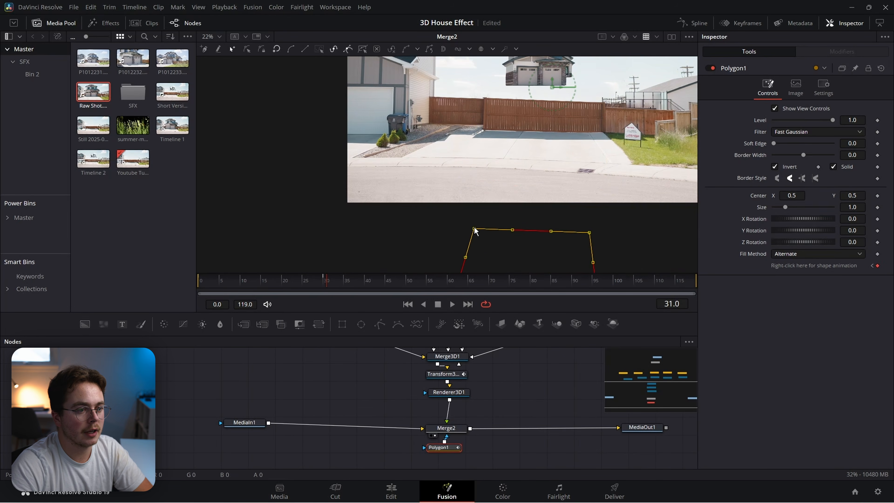
- Preview the house's rise, spin and growth by scrubbing through the animation, ending on frame 30
drag(343, 279, 473, 264)
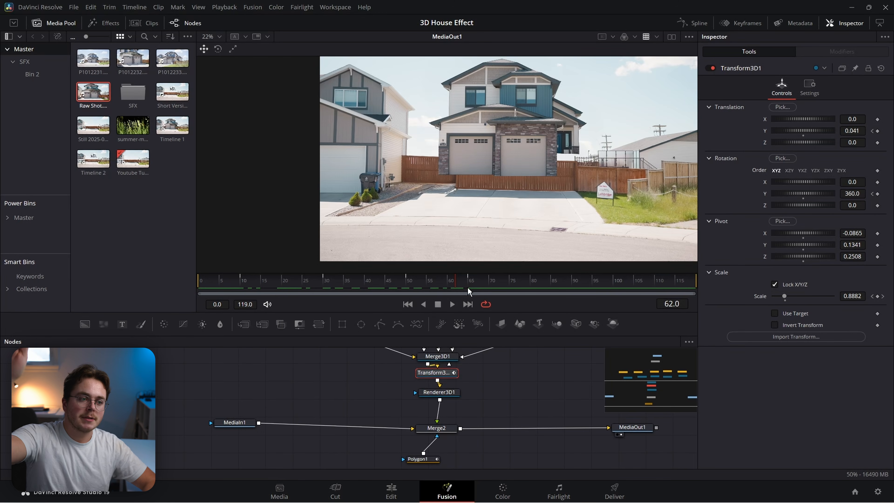
click(236, 281)
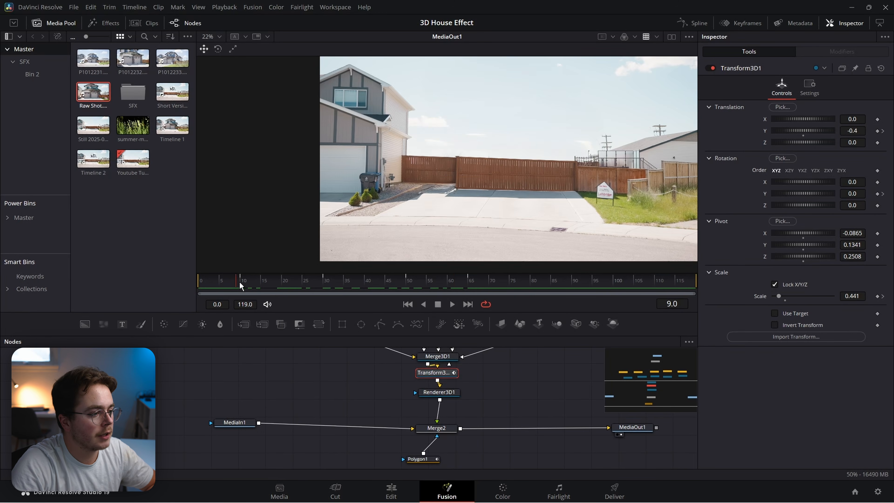
mouse_move(251, 282)
mouse_down()
mouse_move(315, 281)
mouse_move(241, 286)
mouse_move(269, 284)
mouse_move(247, 282)
mouse_up()
drag(310, 281, 326, 284)
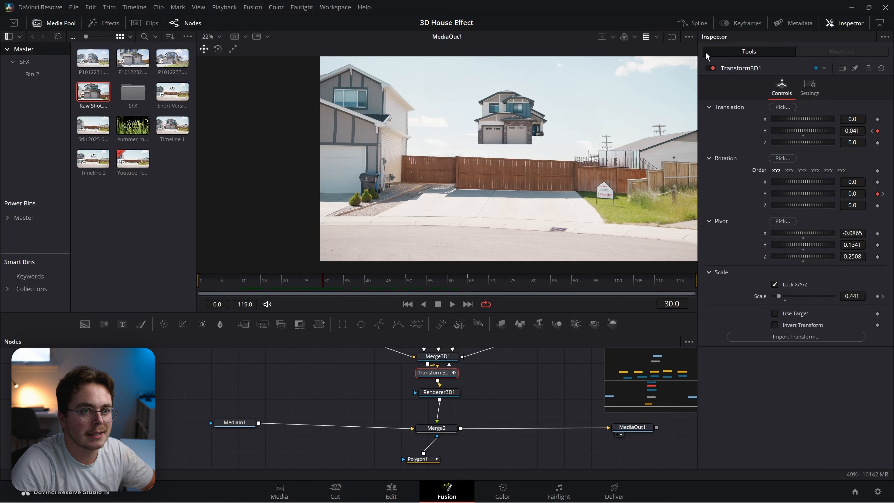
- Open the Spline editor and display only Transform3D1's Y Offset curve
click(692, 22)
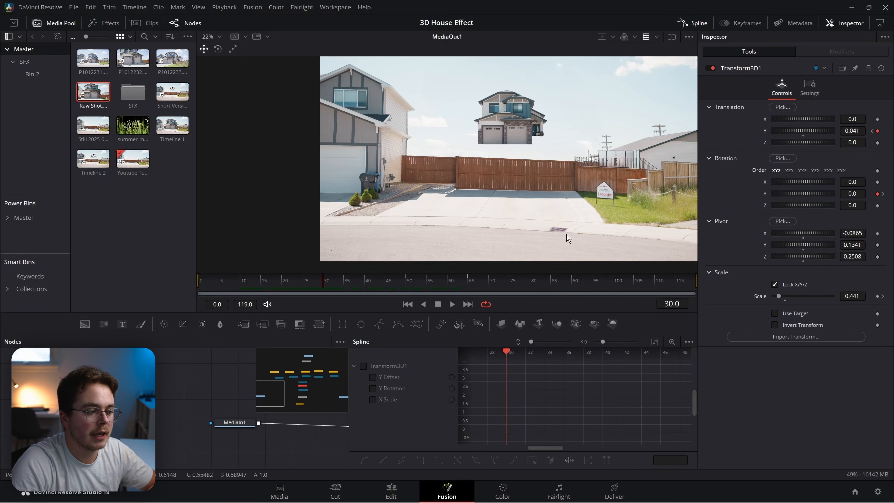
click(385, 368)
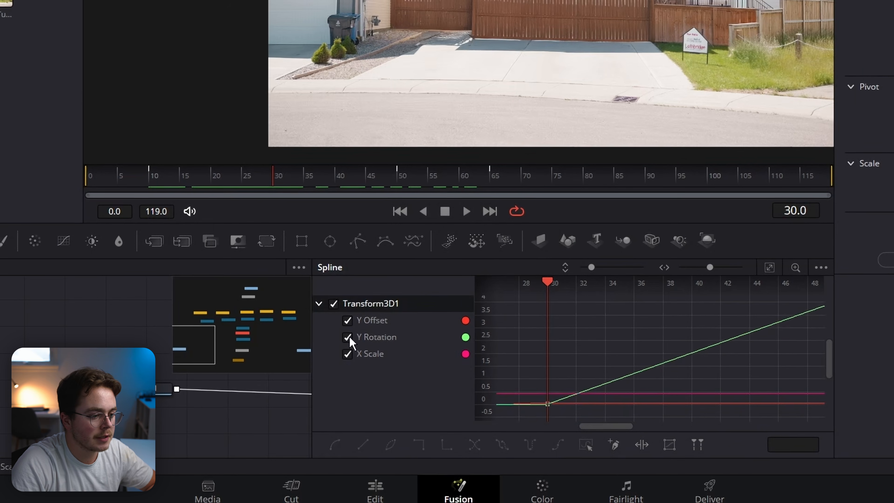
click(373, 388)
click(373, 400)
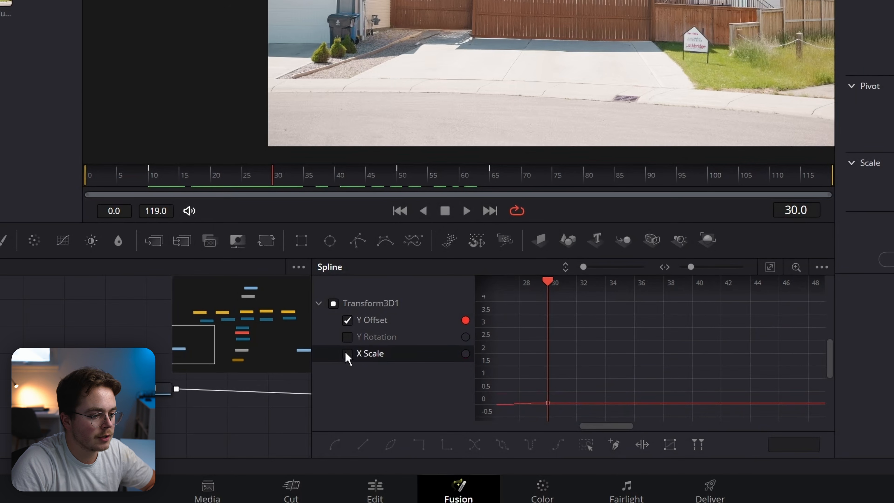
- Smooth Transform3D1's Y Offset curve, lengthening the frame 10 handle to about frame 30 and shortening the end handle, and preview the rise
click(769, 267)
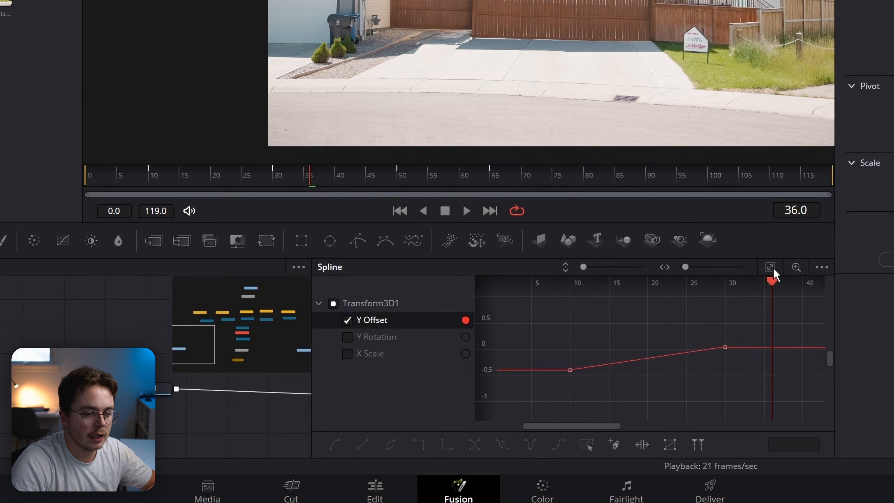
click(772, 268)
drag(824, 281, 796, 416)
key(shift+s)
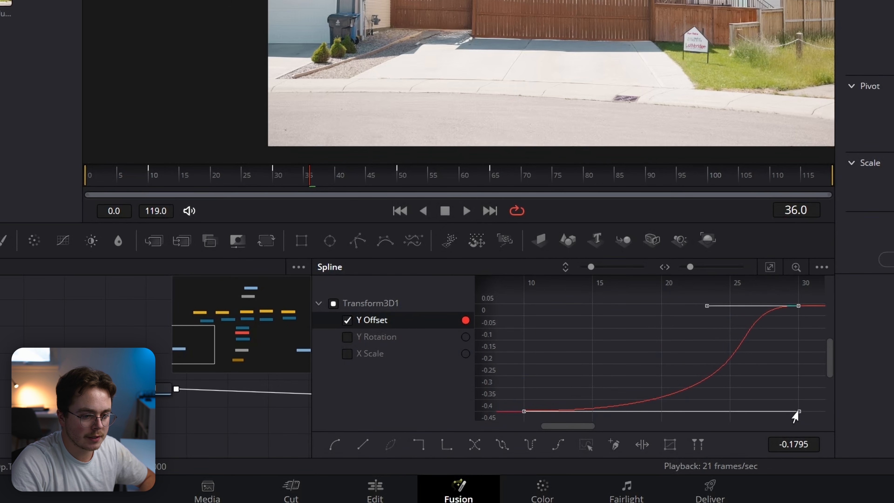
drag(708, 308, 758, 309)
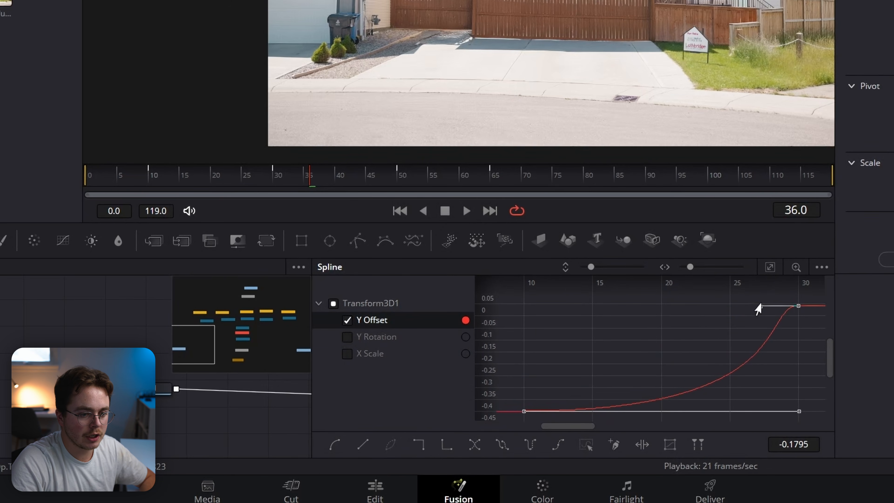
mouse_move(275, 182)
mouse_down()
mouse_move(240, 181)
mouse_move(303, 181)
mouse_move(273, 181)
mouse_up()
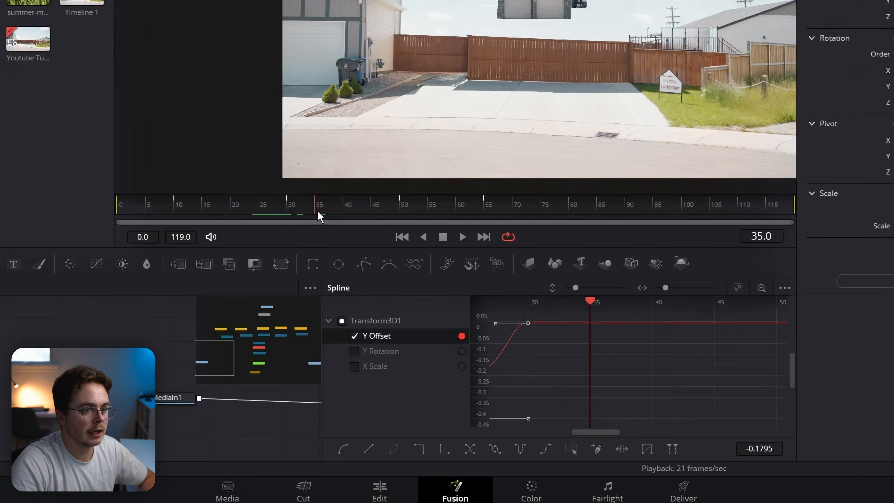
mouse_move(322, 287)
mouse_down()
mouse_move(349, 284)
mouse_move(320, 284)
mouse_move(331, 283)
mouse_up()
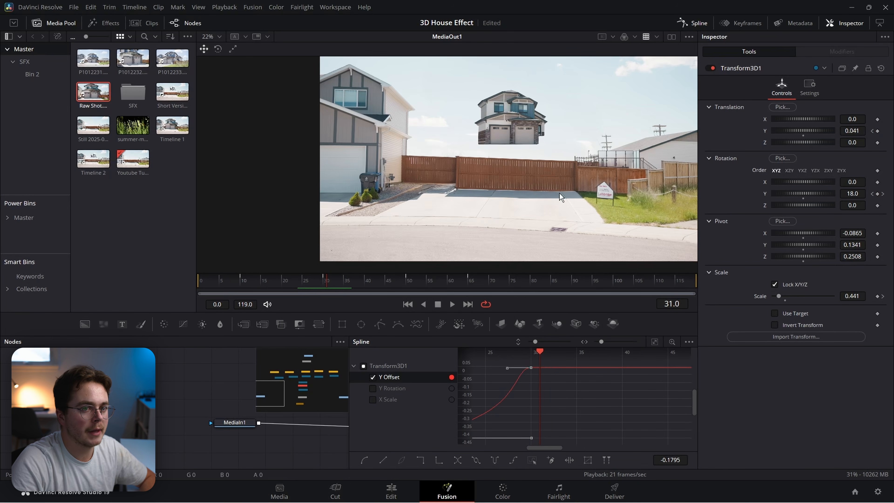
- Switch to the Keyframes editor, show only the selected Transform3D1, and expand its animated channels fitted to the view
click(739, 23)
click(688, 22)
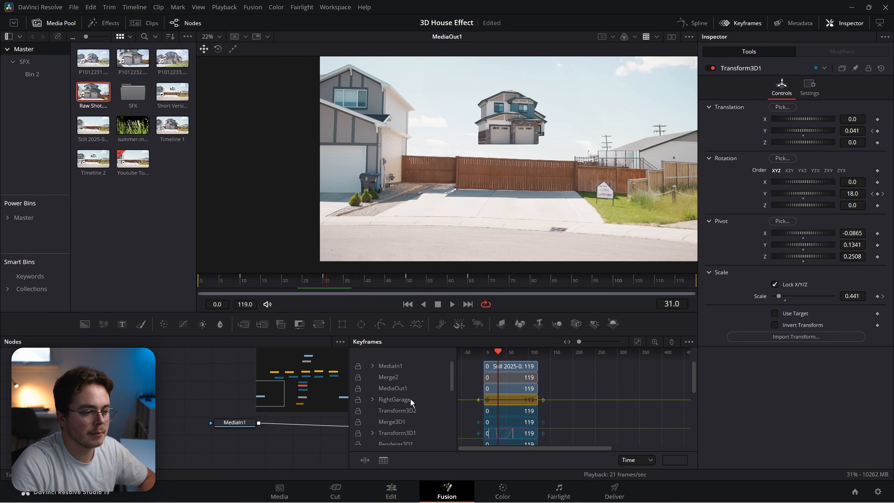
click(689, 342)
click(658, 351)
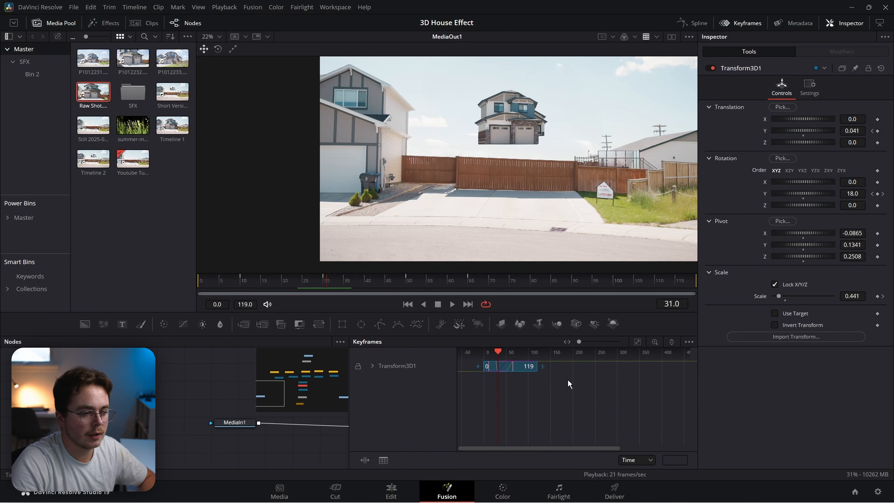
click(372, 366)
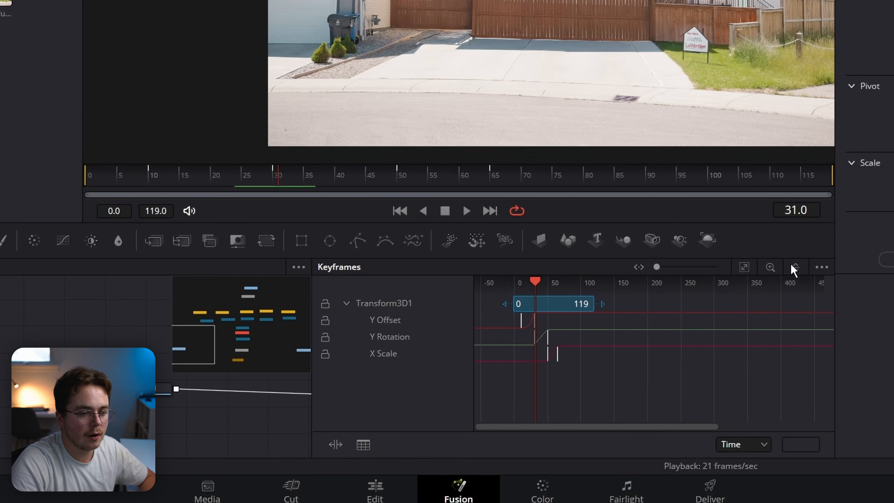
click(744, 267)
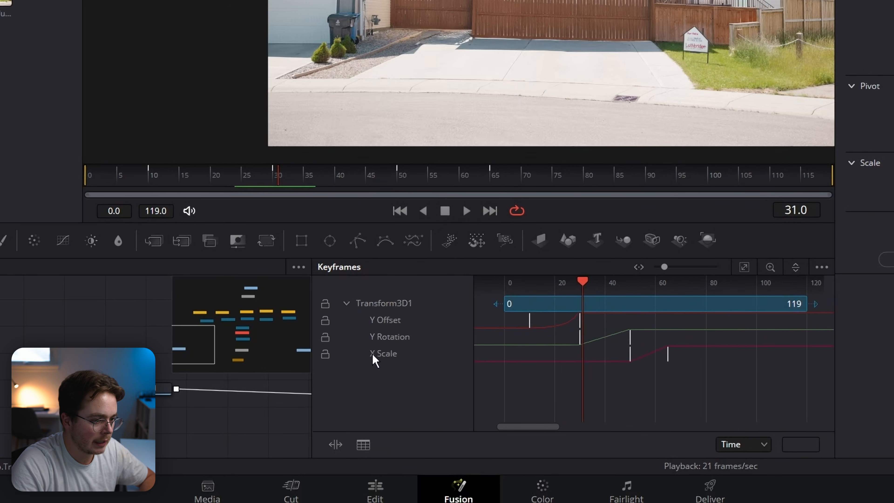
- Move the ending Y Offset keyframe to frame 32 so it overlaps the start of the spin, and check the motion around it
drag(585, 296, 593, 296)
scroll(575, 333, up, 2)
click(579, 326)
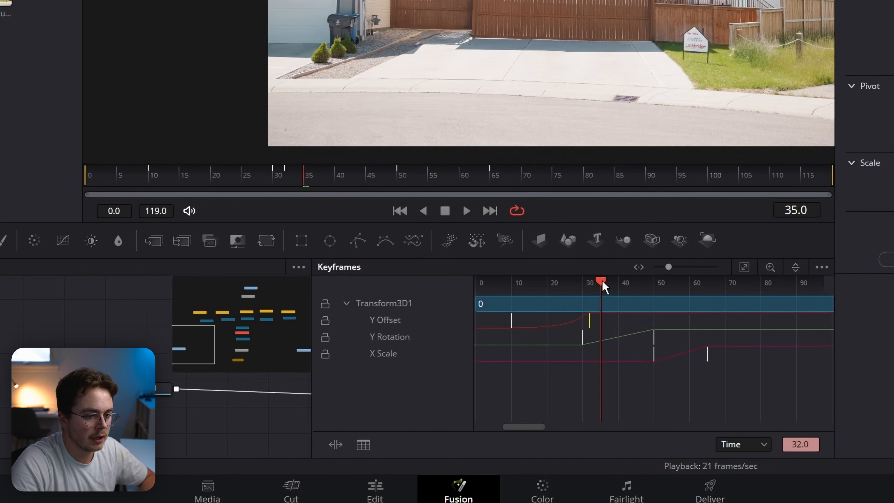
drag(602, 286, 589, 294)
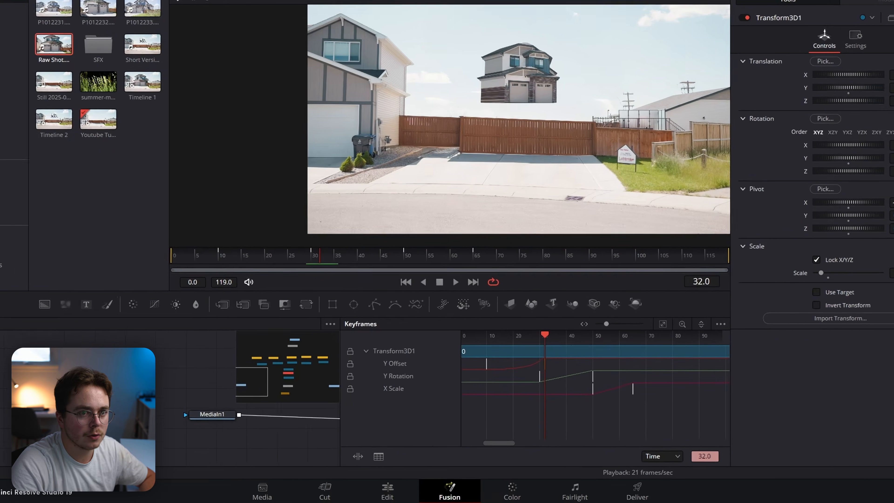
drag(314, 256, 324, 251)
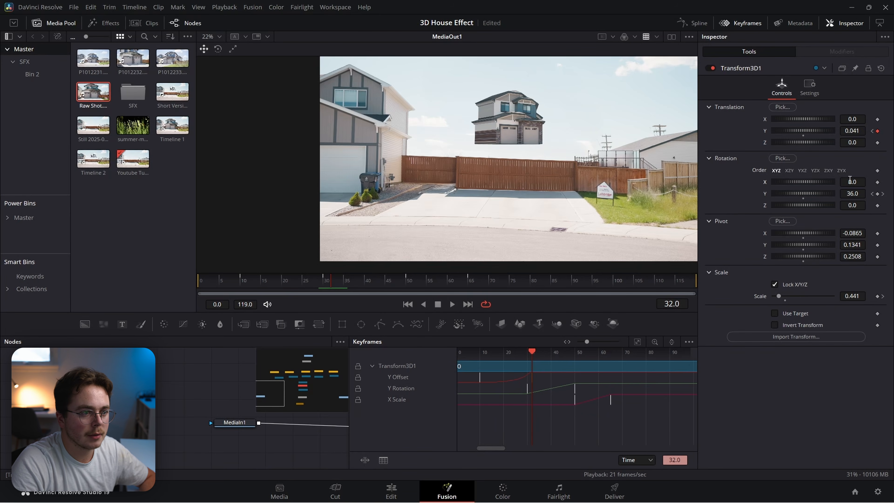
- Keyframe Transform3D1's X Rotation at 8.7 and Z Rotation at 14.4 on frame 32
drag(850, 180, 876, 180)
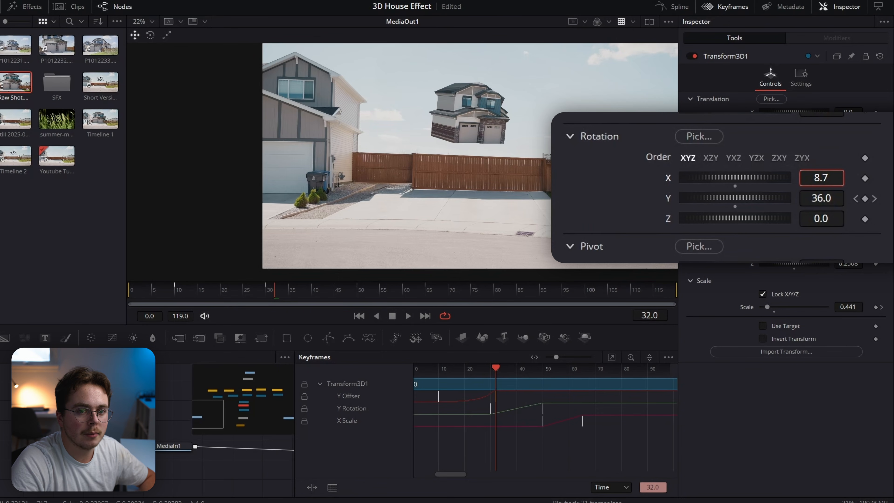
drag(829, 218, 862, 218)
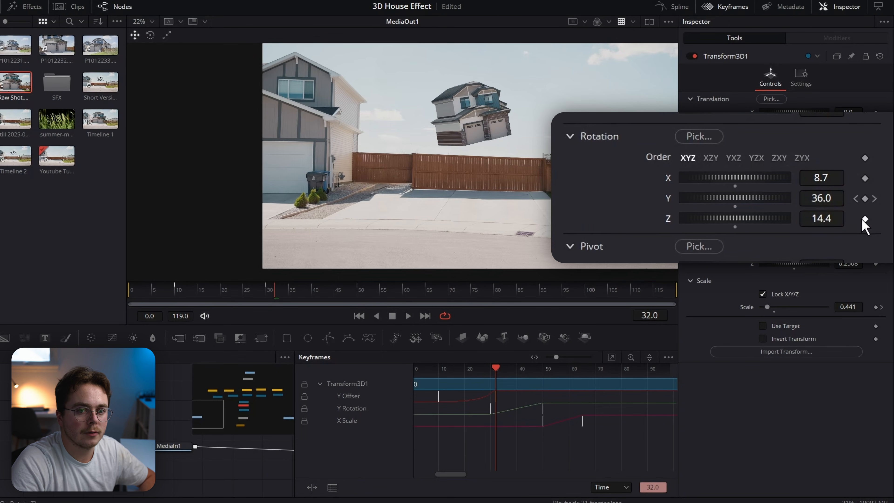
click(865, 220)
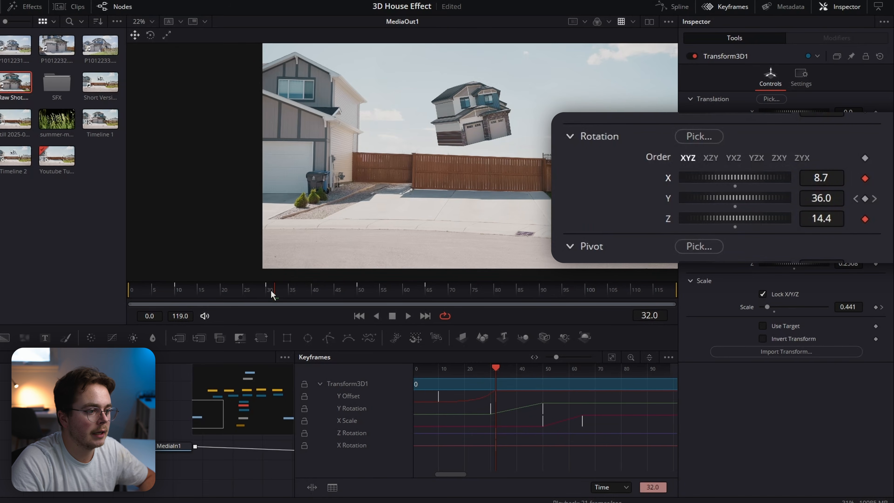
- Reset Transform3D1's X and Z Rotation to 0 on frame 10, adding starting keyframes for the tilt
drag(272, 295, 175, 299)
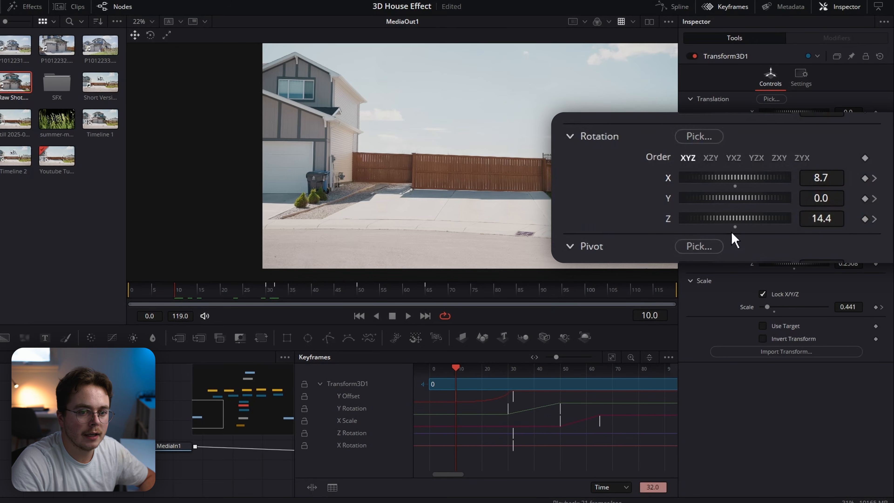
click(735, 227)
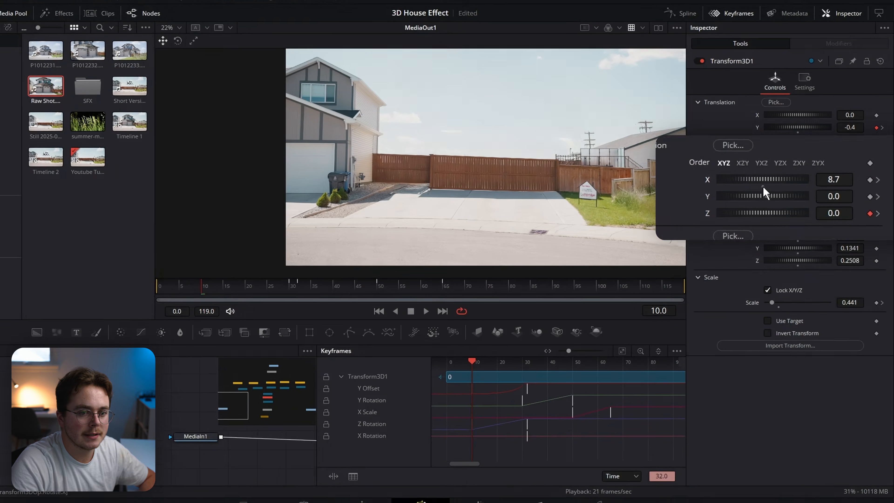
click(735, 186)
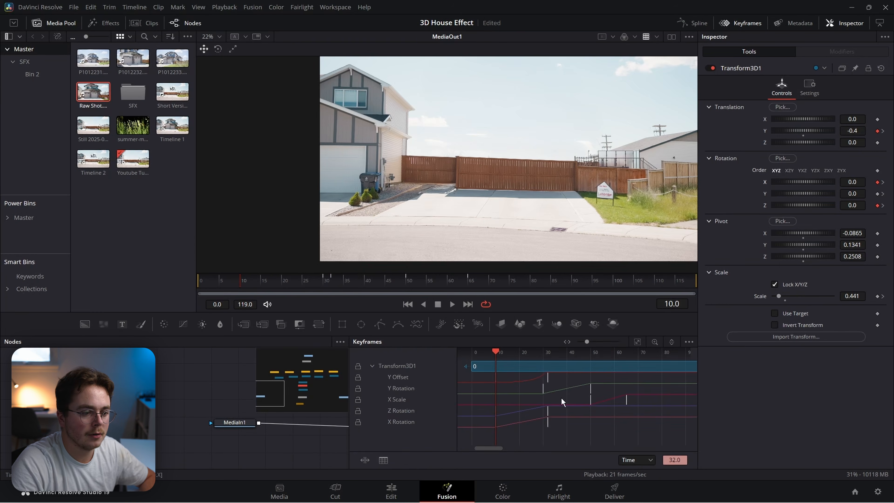
- Display only the X Rotation and Z Rotation curves in the Spline editor and smooth all their keyframes
click(745, 22)
click(690, 23)
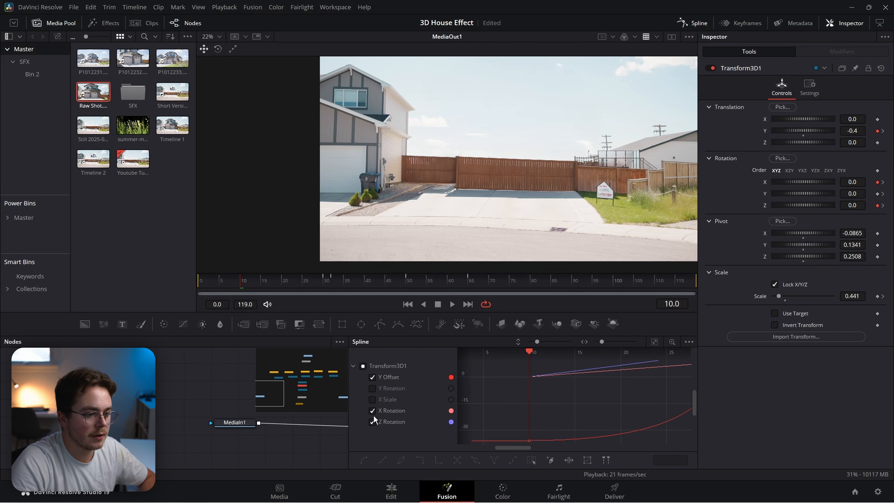
click(372, 376)
click(654, 342)
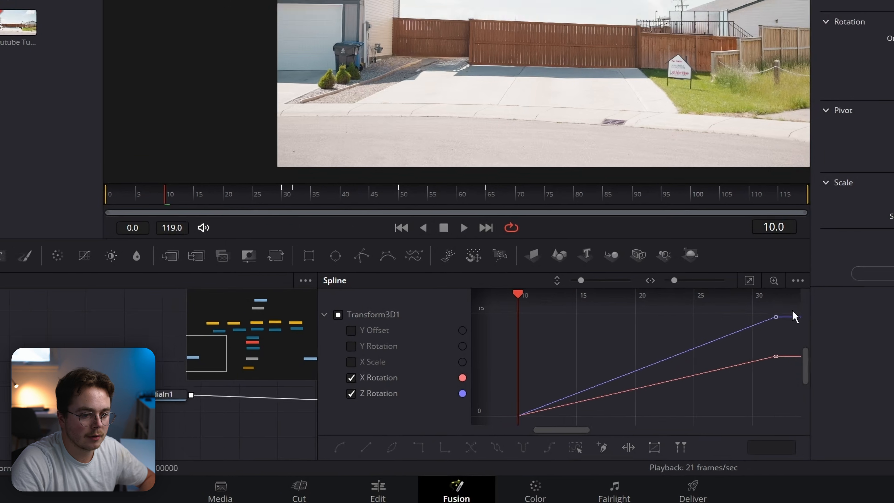
key(ctrl+a)
key(s)
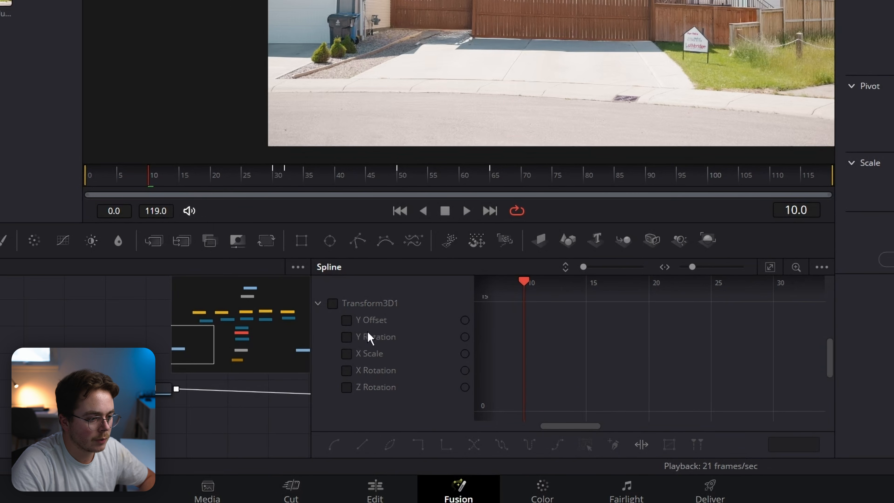
- Display only Transform3D1's Y Rotation curve and smooth its keyframes on frames 30 and 50
click(347, 338)
drag(270, 176, 272, 176)
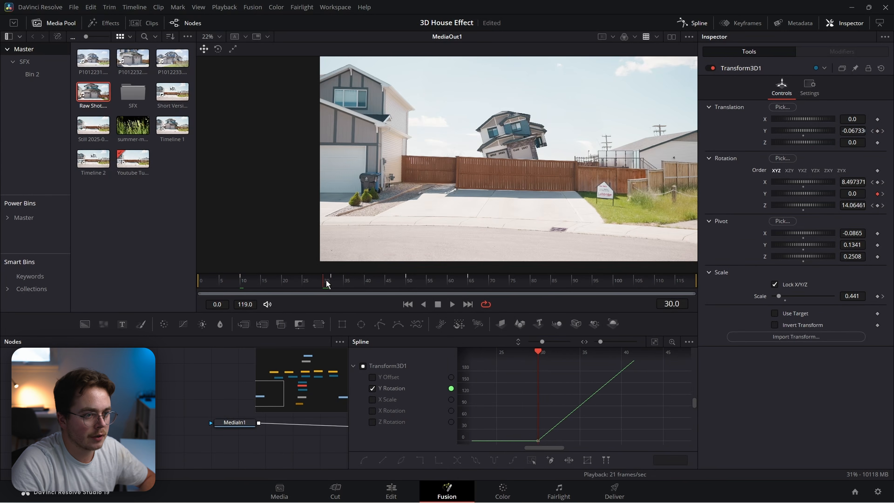
mouse_move(326, 282)
mouse_down()
mouse_move(340, 282)
mouse_move(331, 281)
mouse_up()
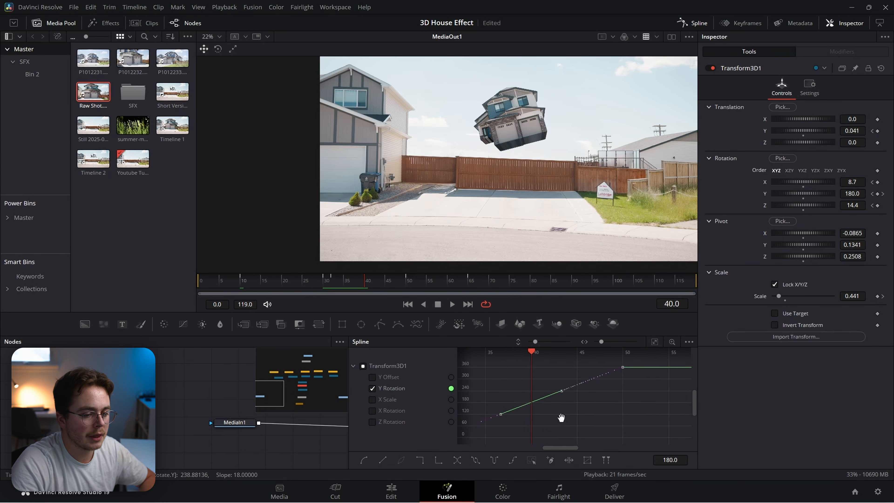
mouse_move(560, 418)
mouse_down()
mouse_move(635, 405)
mouse_move(555, 427)
mouse_up()
key(f)
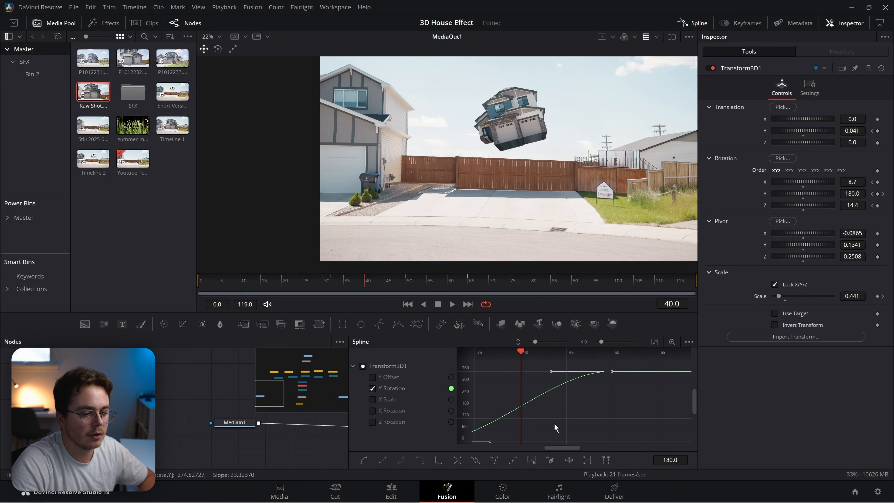
scroll(561, 412, down, 2)
scroll(563, 401, down, 2)
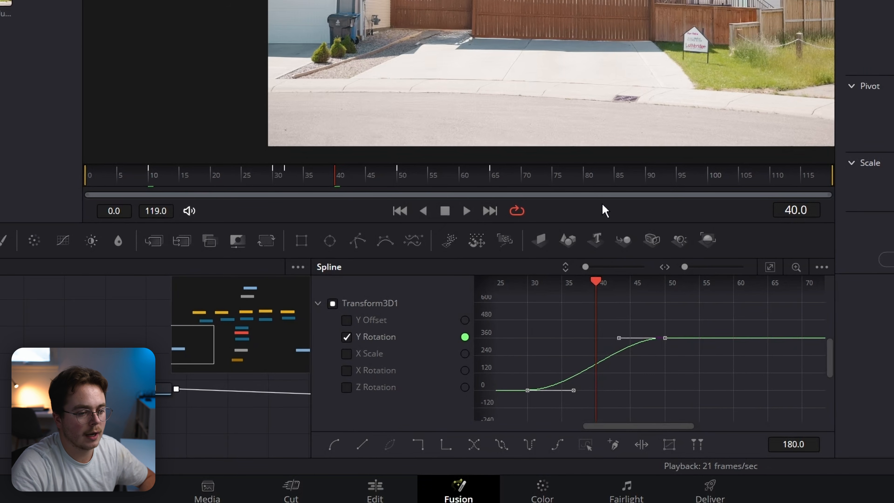
drag(718, 382, 740, 381)
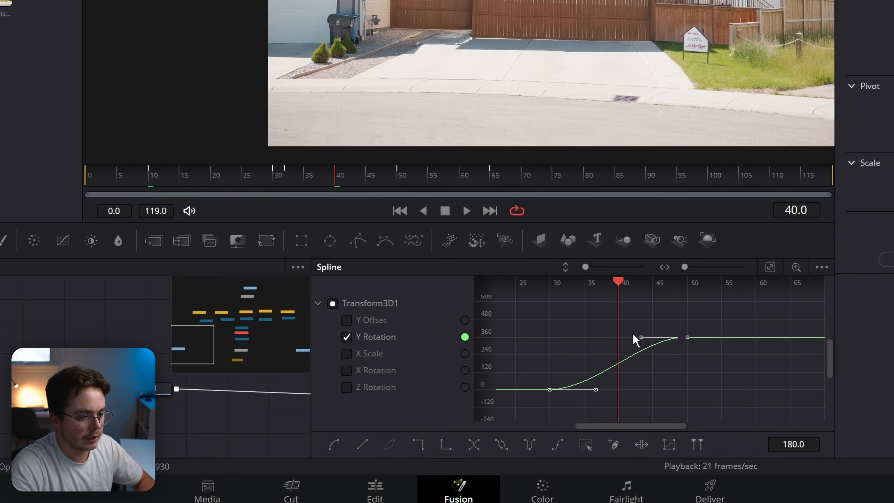
- Set the Y Rotation curve's Ease In to 77.1 and Ease Out to 76.3
key(t)
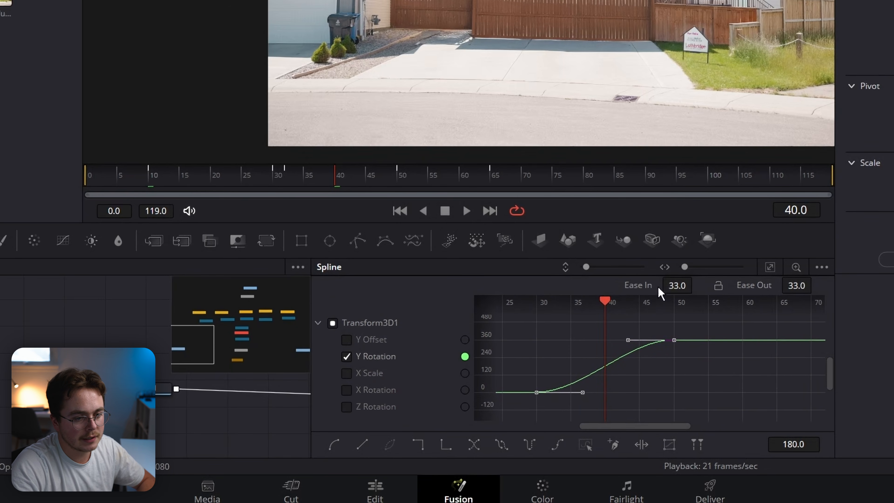
drag(668, 286, 878, 286)
drag(682, 284, 696, 283)
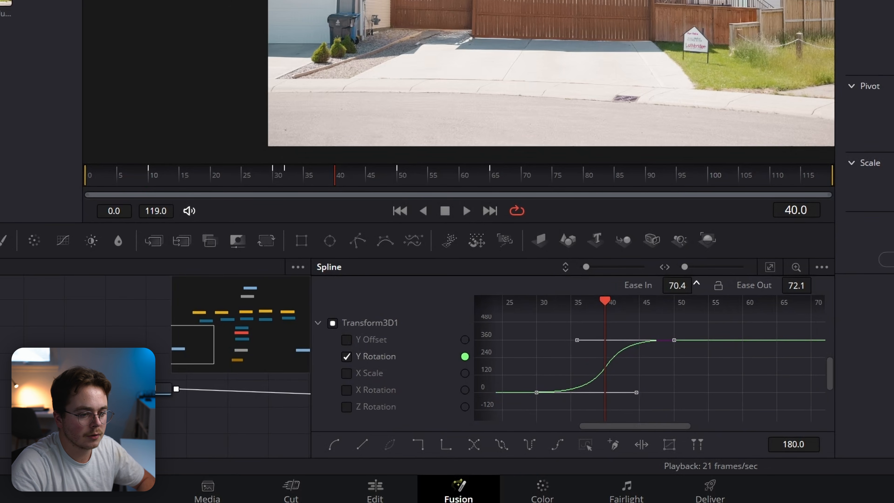
drag(796, 286, 805, 286)
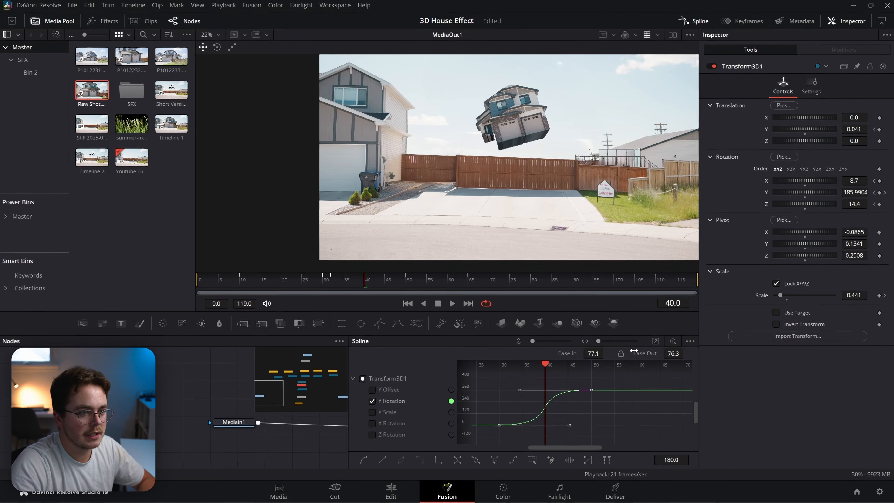
- Display the Z Rotation curve in place of Y Rotation and close the Spline editor
click(372, 401)
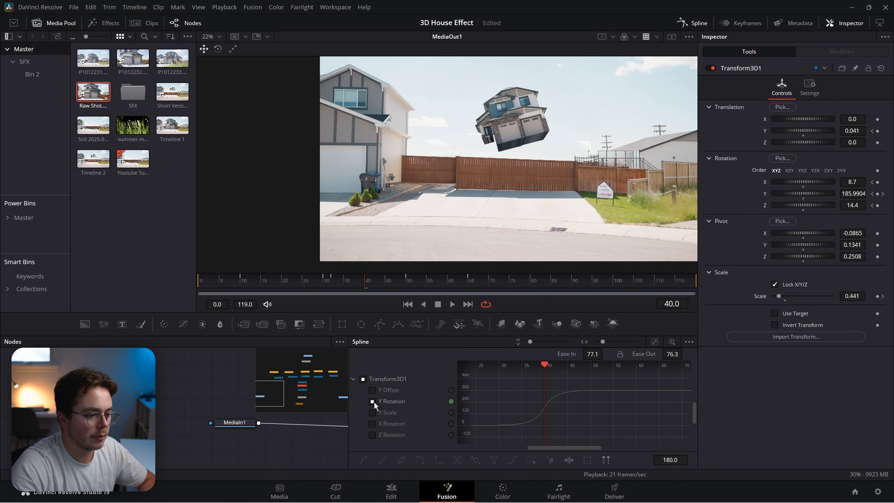
click(372, 435)
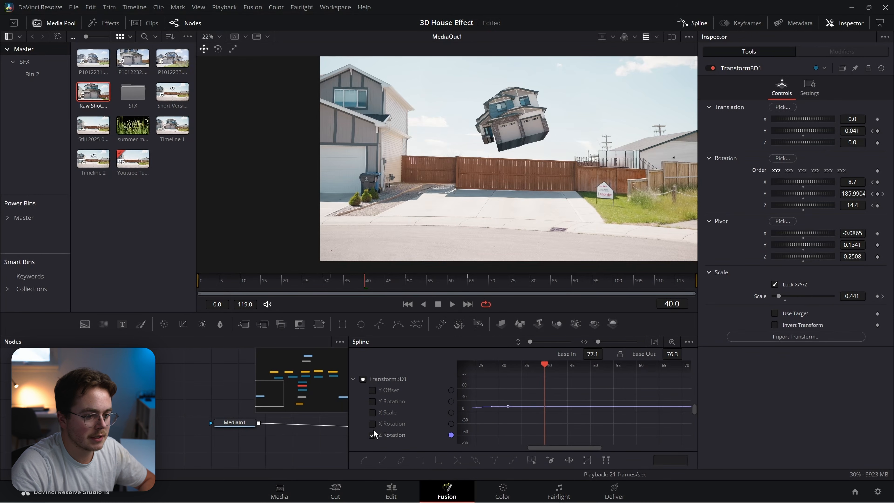
click(692, 22)
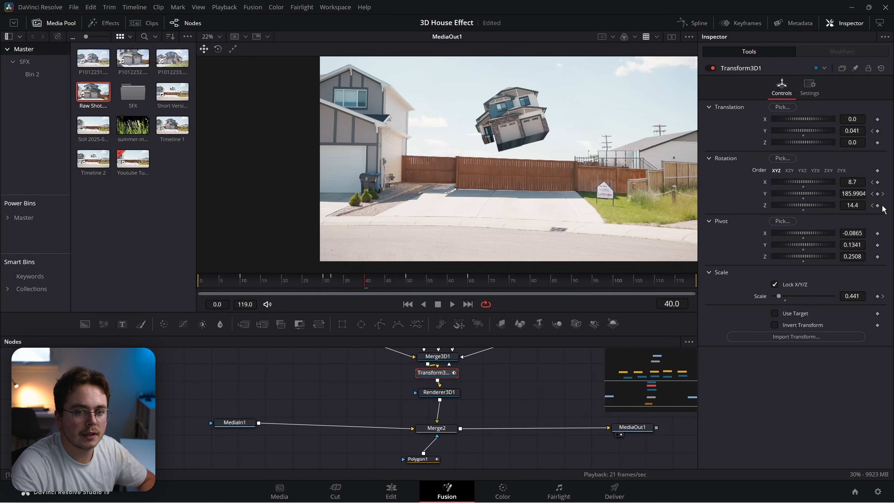
- Set Transform3D1's Z Rotation to 1.3 at its keyframe on frame 32
click(872, 206)
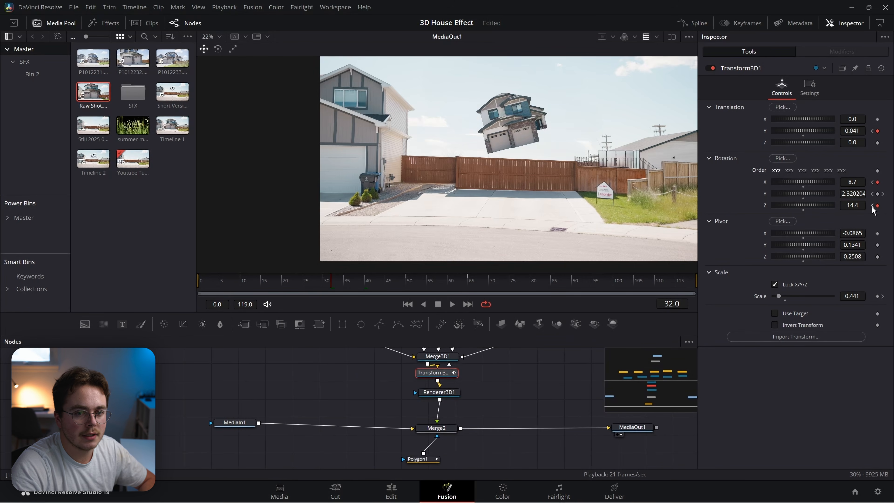
double_click(859, 204)
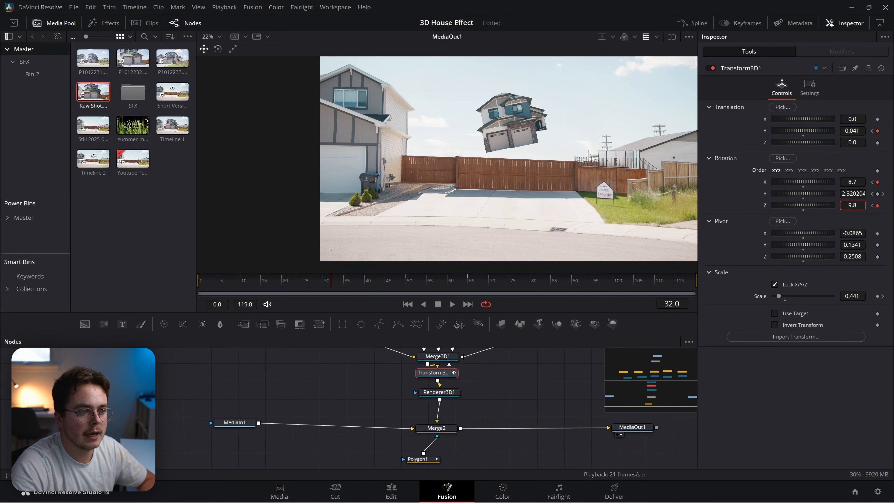
text(0.5)
key(Return)
drag(851, 206, 854, 205)
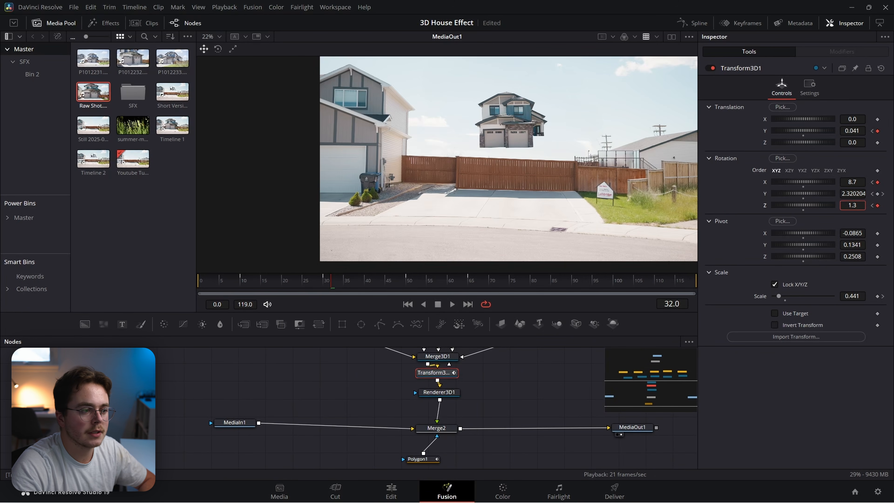
- On frame 50, keyframe the house's X Rotation at 1.1 and its Z Rotation at -1.2
drag(287, 281, 398, 289)
drag(413, 287, 265, 287)
drag(331, 285, 406, 287)
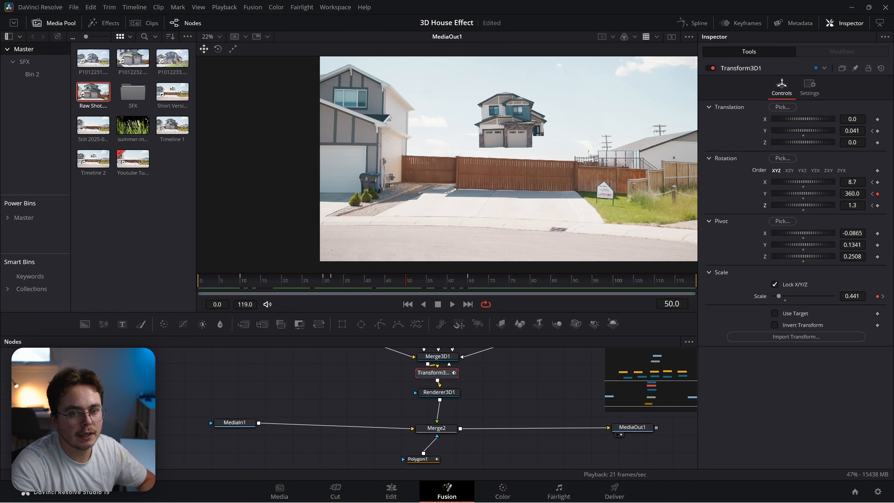
drag(850, 181, 823, 181)
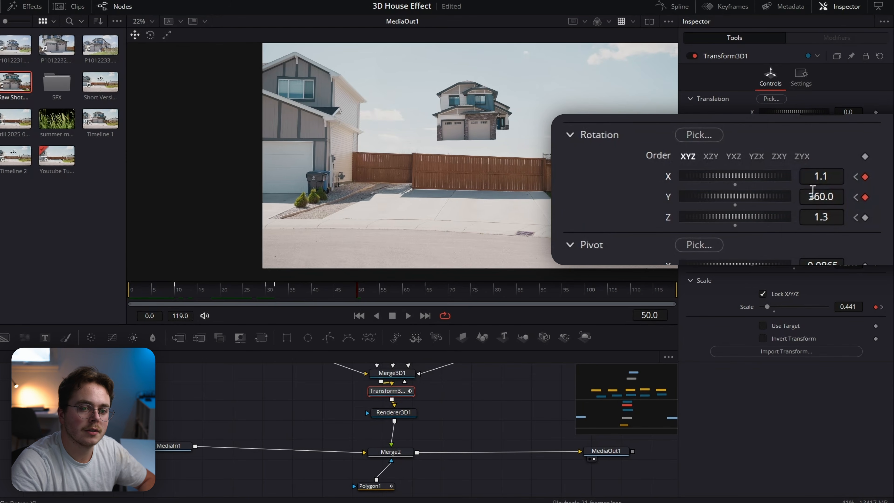
drag(830, 223, 808, 223)
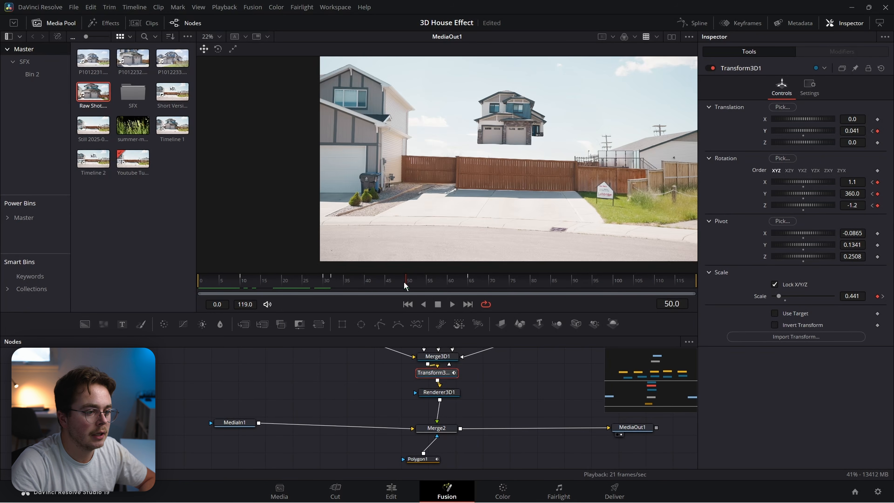
- Set X Rotation to -5.9 on frame 59 and Y Translation to 0 on frame 65
drag(409, 284, 444, 285)
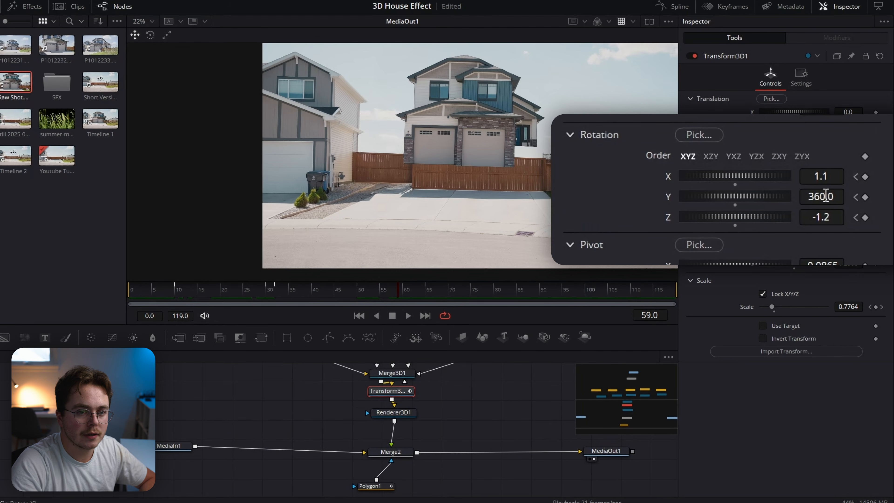
drag(827, 180, 802, 180)
drag(415, 296, 428, 296)
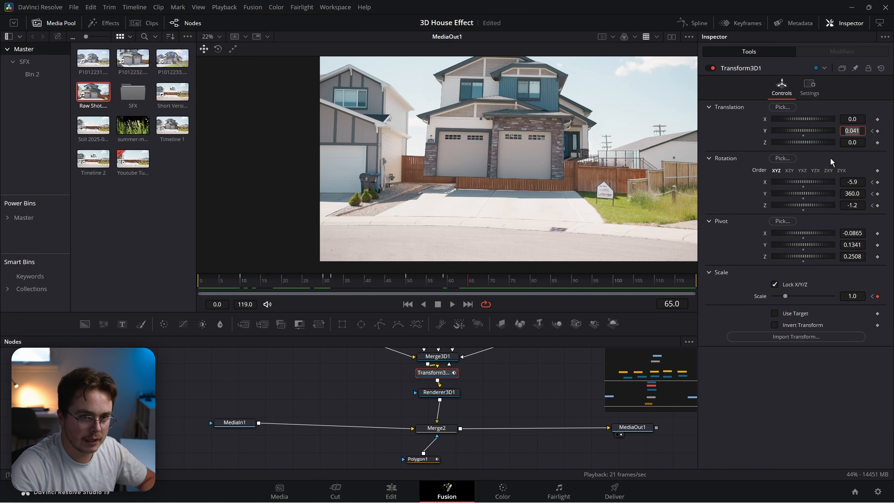
text(0)
key(Tab)
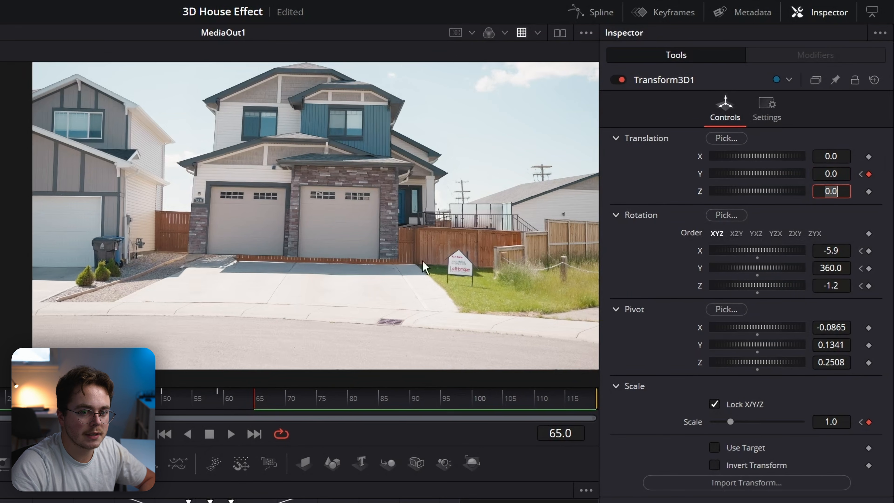
- Set Z Rotation and X Rotation to 0 on frame 65, and keyframe X Rotation at 0 on frame 70
click(832, 282)
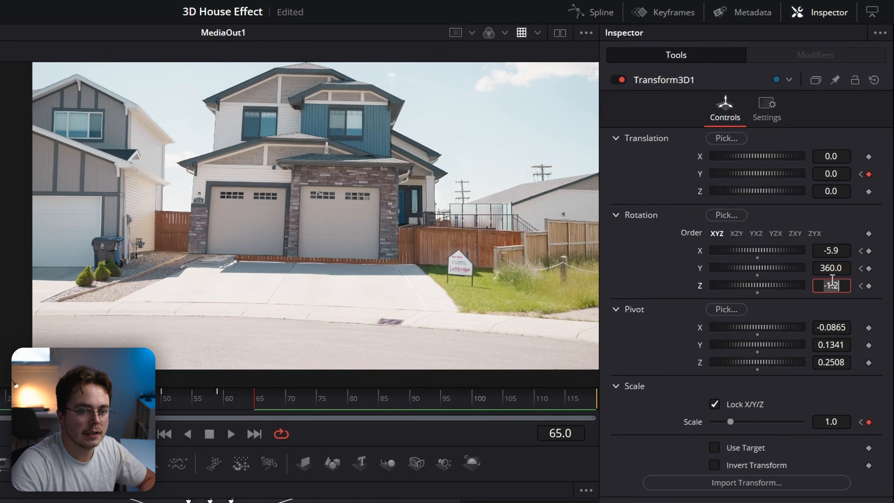
text(0)
key(Tab)
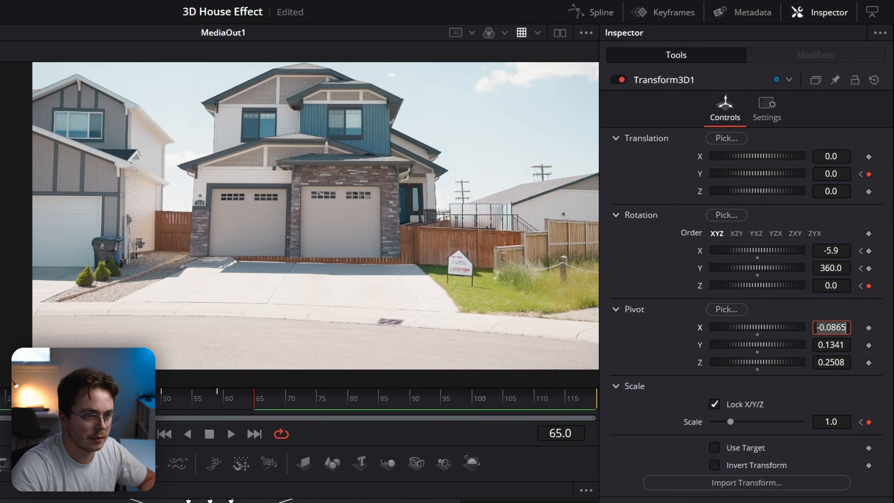
click(843, 251)
text(0)
key(Tab)
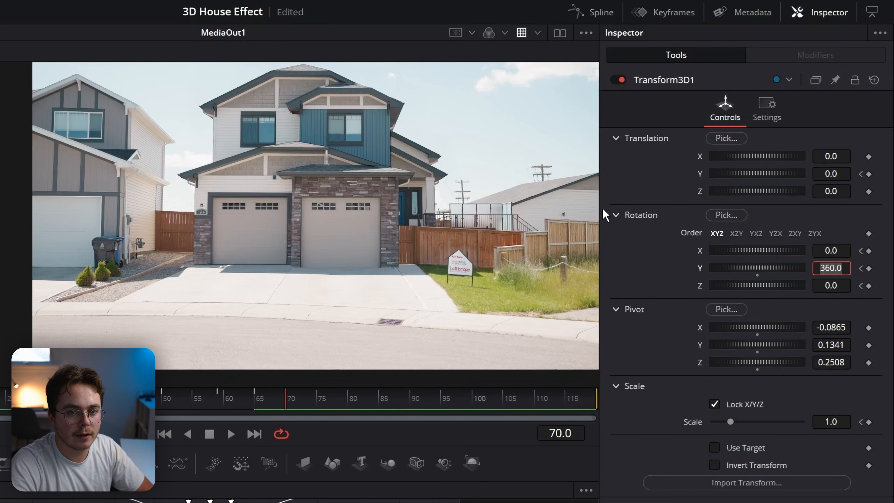
click(868, 251)
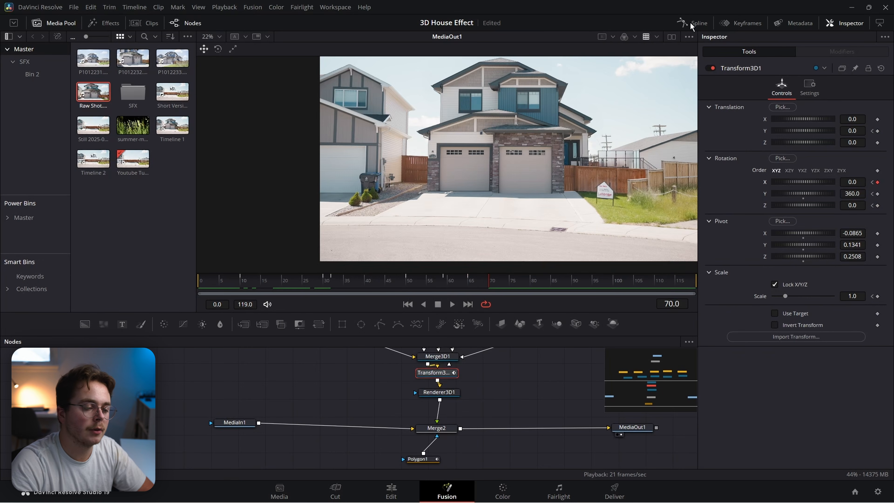
- Display only Transform3D1's X Rotation curve in the Spline editor and smooth all its keyframes
click(690, 23)
click(372, 435)
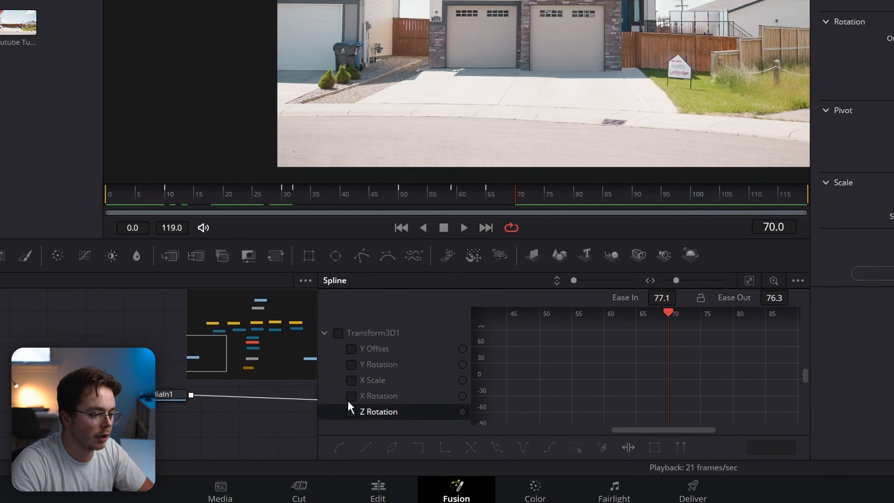
click(372, 424)
click(770, 267)
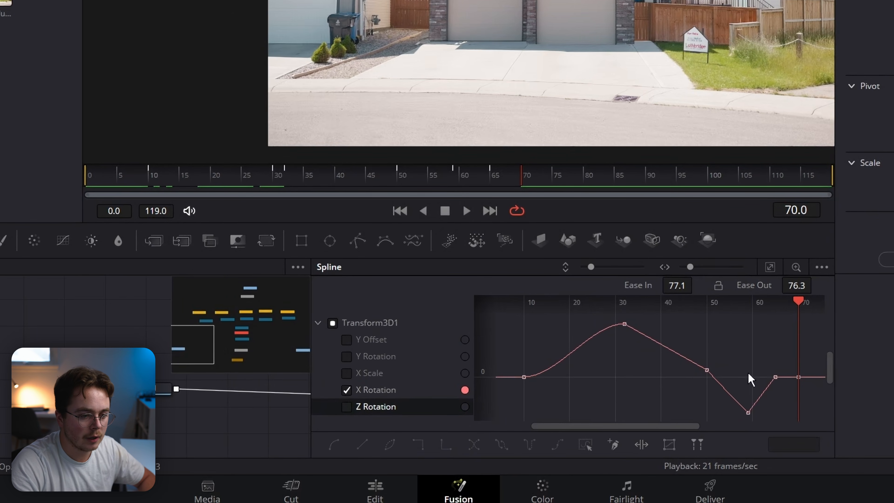
drag(815, 318, 405, 454)
key(s)
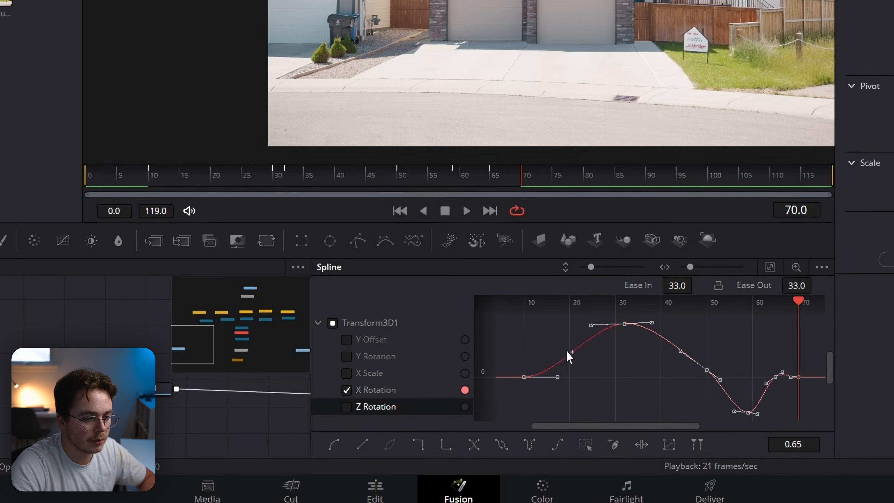
- Exaggerate the X Rotation curve's final overshoot by moving its last keyframe to frame 71 and setting the frame 65 keyframe's Ease Out to 50
drag(506, 178, 318, 176)
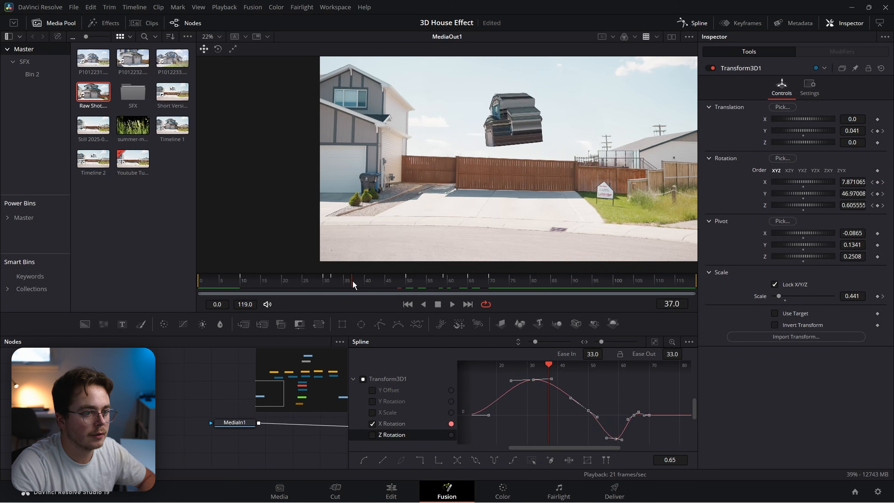
drag(354, 285, 479, 286)
scroll(610, 396, up, 2)
drag(590, 403, 568, 427)
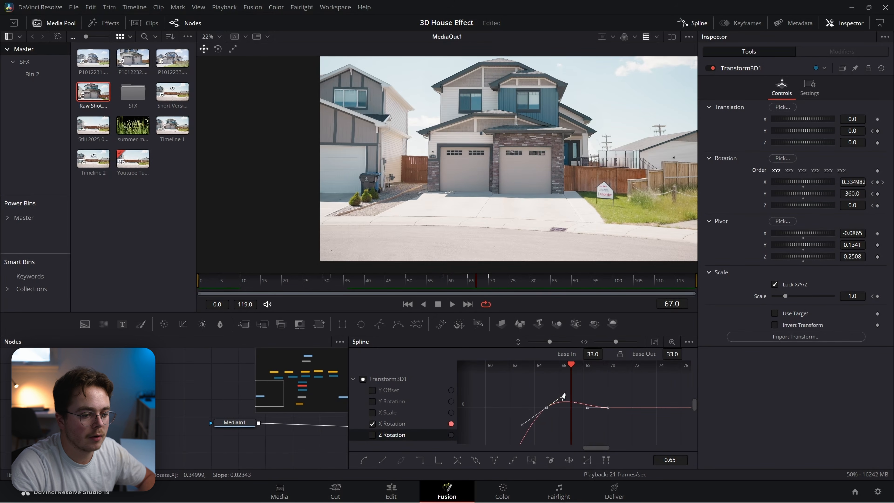
drag(563, 395, 620, 409)
key(ctrl+z)
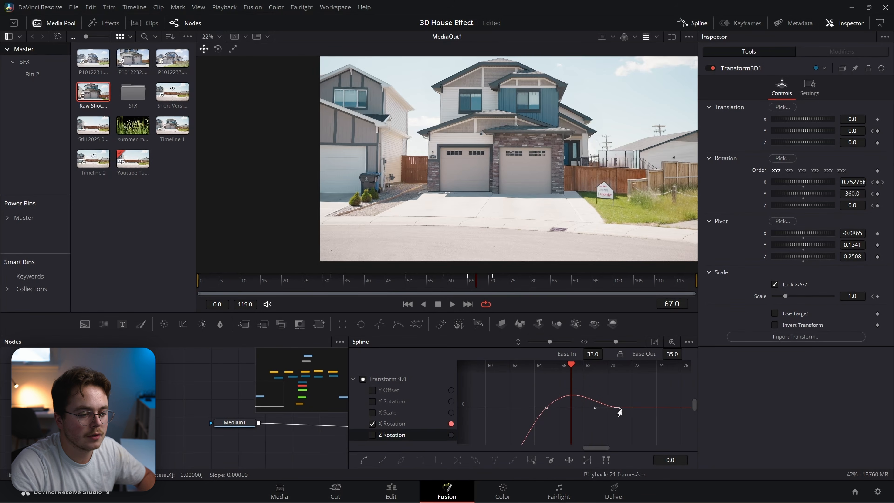
drag(575, 380, 583, 379)
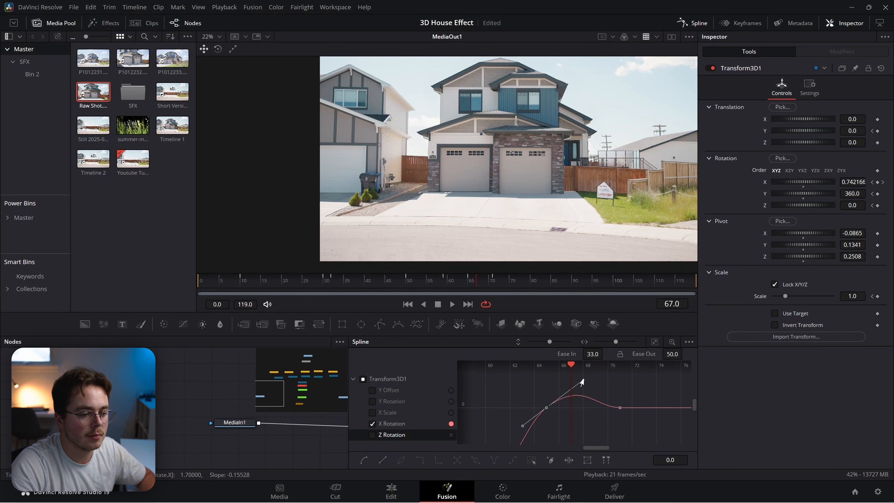
click(474, 285)
drag(474, 285, 402, 275)
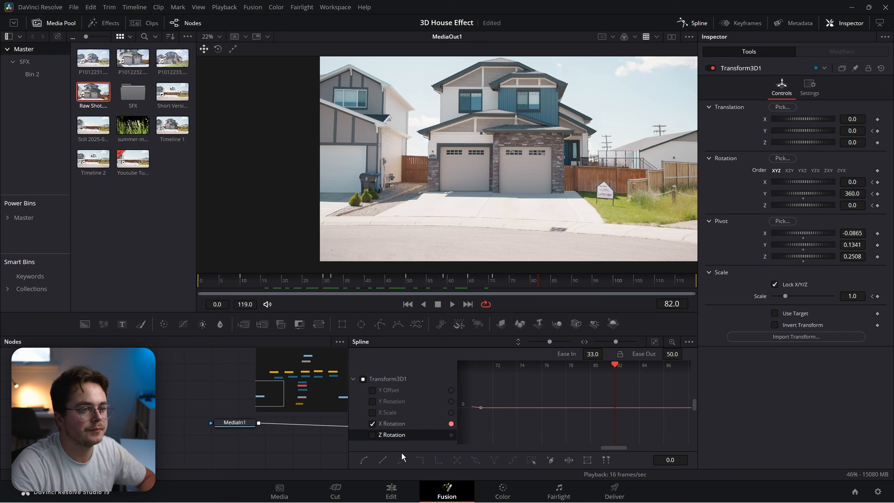
- Display the X Scale curve in place of X Rotation and flatten its keyframes
click(372, 424)
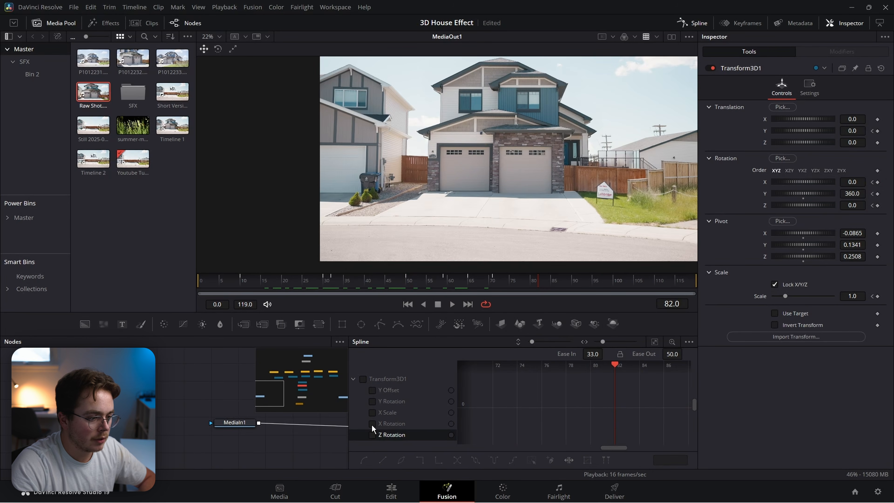
click(372, 412)
drag(680, 374, 471, 444)
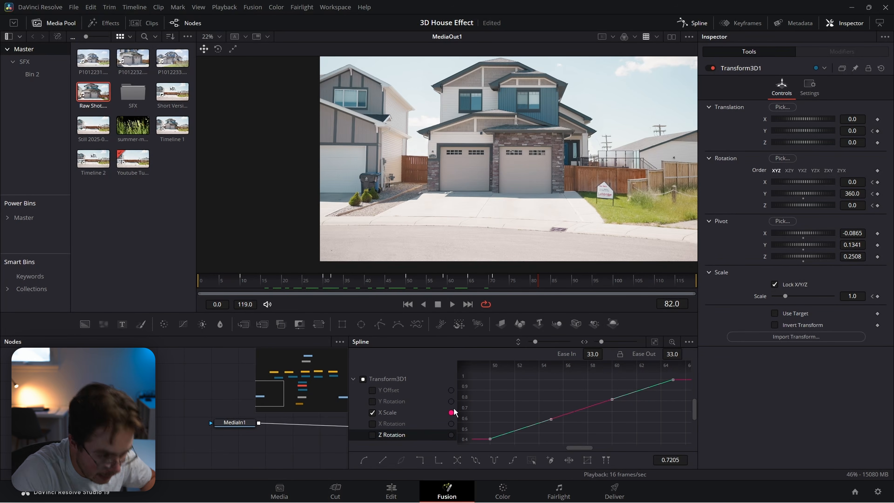
key(f)
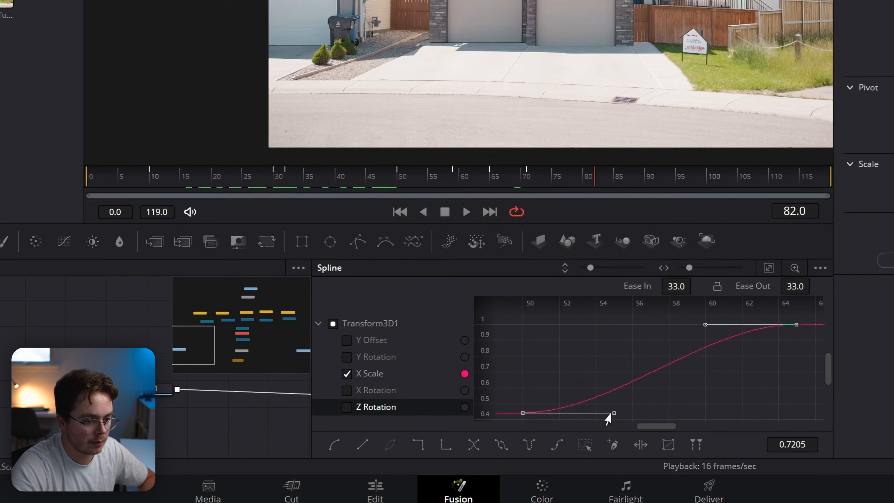
- Set the X Scale curve's Ease Out to 78 on frame 50 and its Ease In to 24 on frame 65
drag(550, 439, 570, 431)
drag(644, 401, 731, 418)
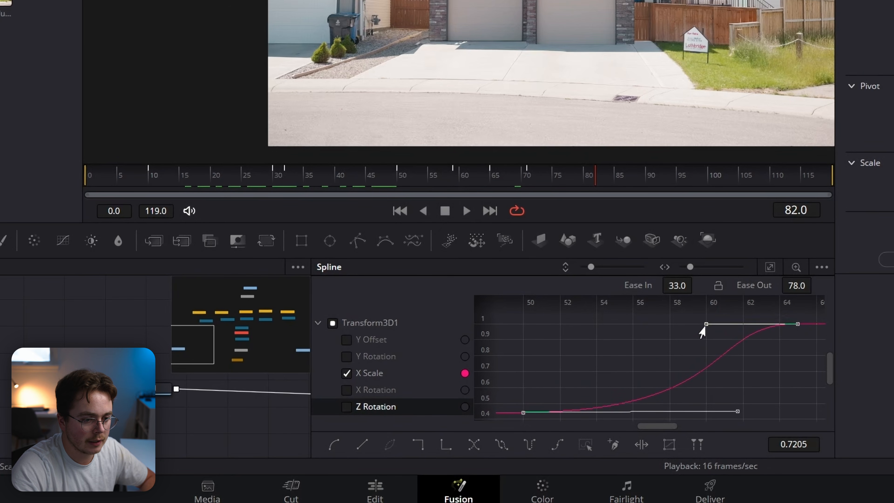
drag(702, 330, 729, 325)
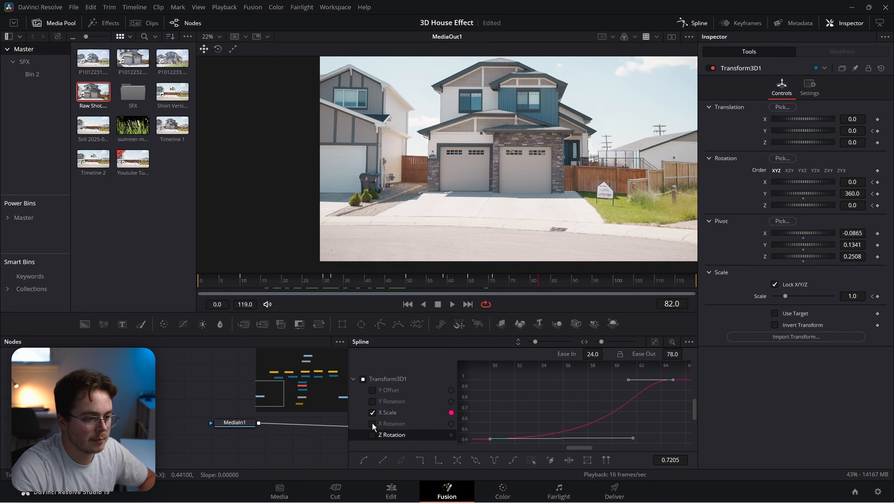
- Display the Y Offset curve in place of X Scale and flatten the keyframes of its final descent
click(346, 373)
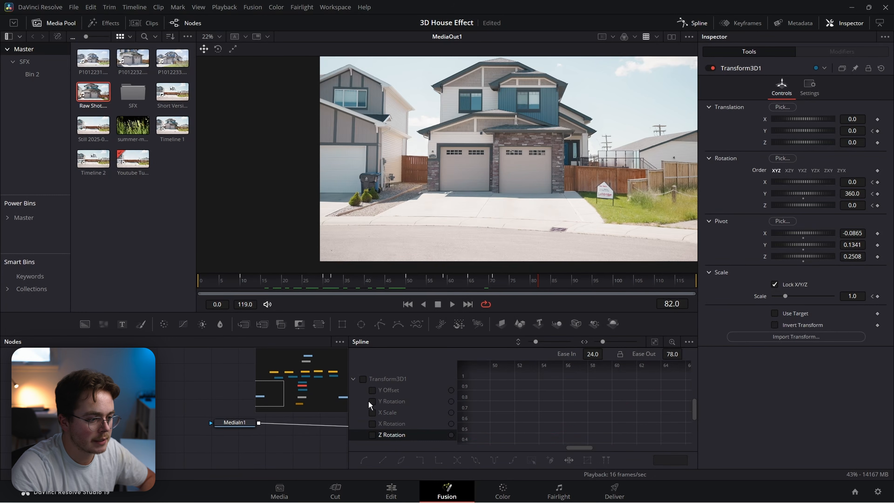
click(372, 390)
key(ctrl+f)
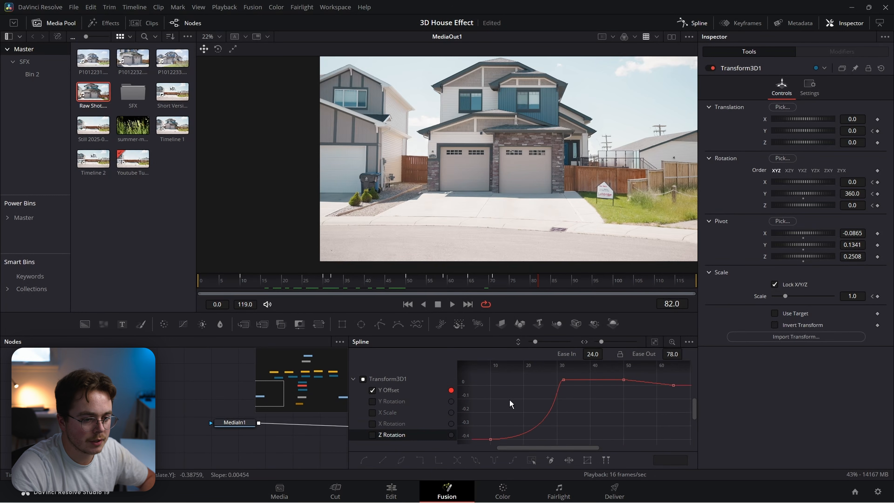
drag(686, 395, 475, 431)
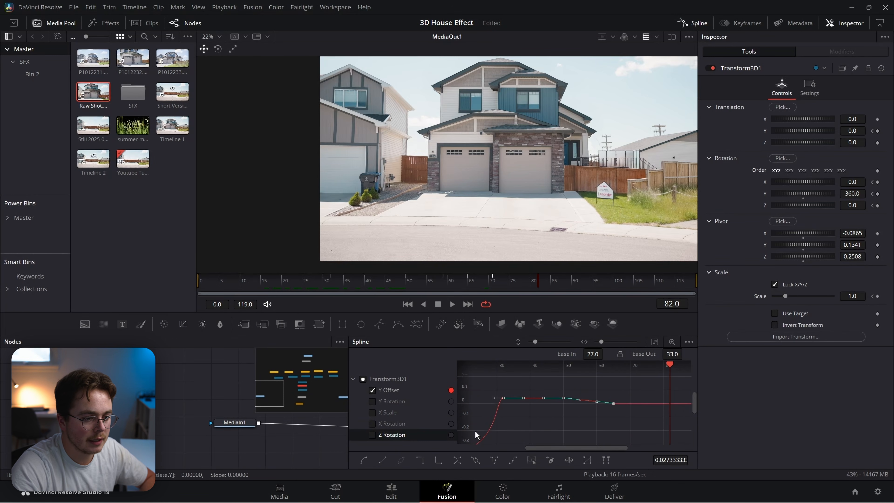
key(f)
- Lengthen the outgoing handle of the Y Offset curve's frame 50 keyframe to soften the house's descent
drag(546, 408, 568, 411)
click(584, 416)
scroll(610, 414, up, 2)
drag(551, 383, 487, 411)
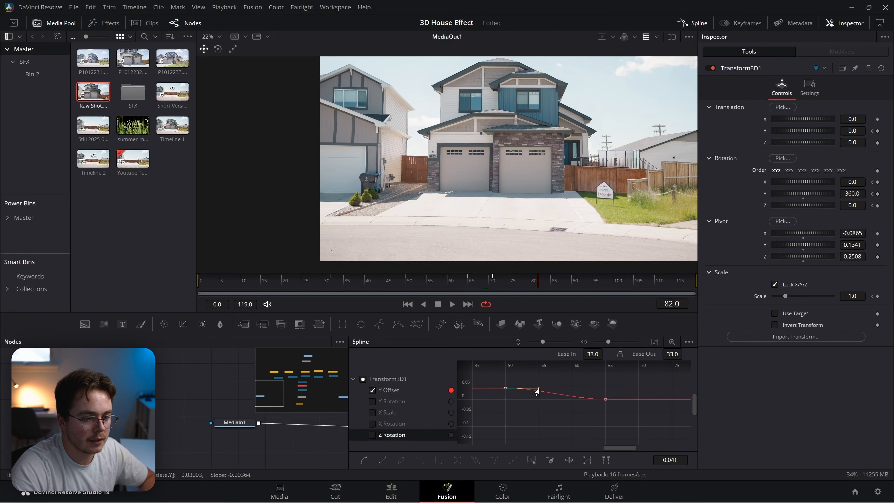
drag(549, 390, 561, 389)
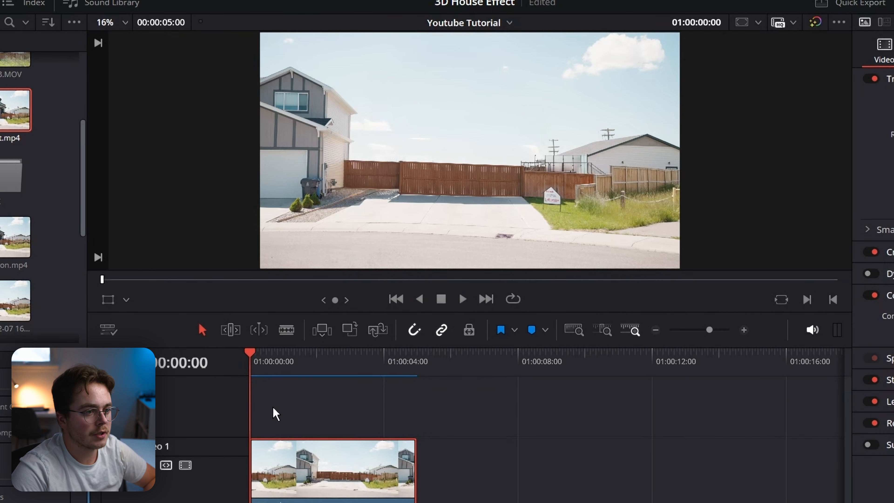
- Play the effect in the edit timeline and scrub to frame 29 in Fusion to check the house's motion
key(space)
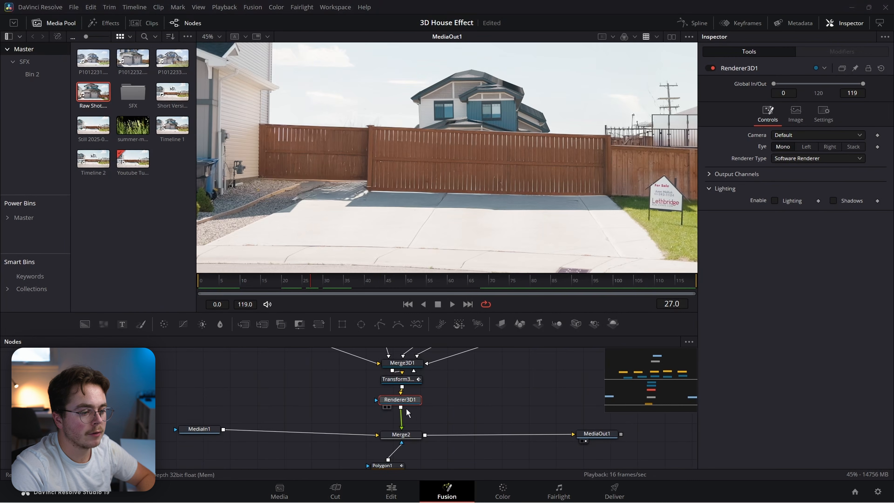
click(286, 284)
drag(285, 285, 321, 281)
- Insert a Vector Motion Blur node between Renderer3D1 and Merge2, and play the composition
drag(405, 402, 405, 401)
key(shift+space)
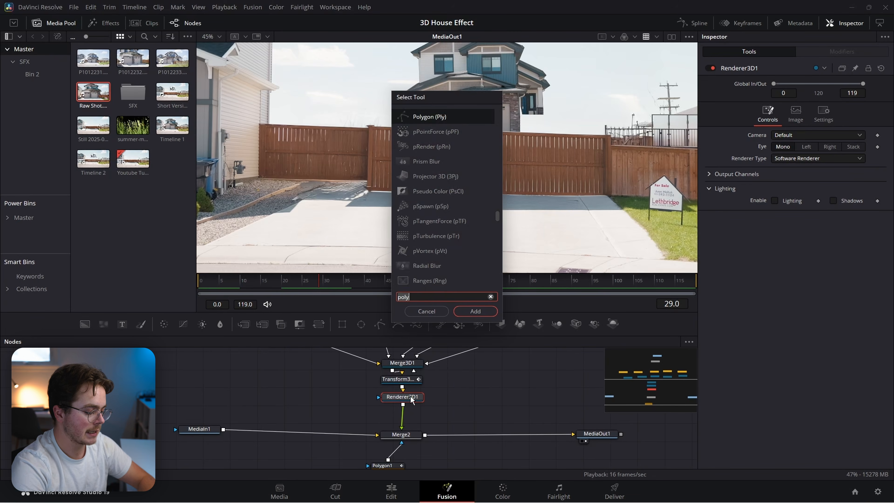
text(vecto)
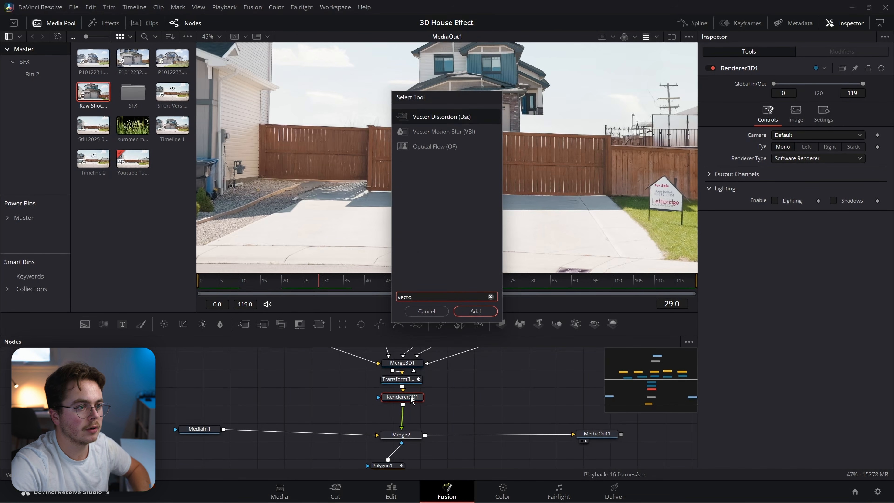
key(Down)
key(Return)
key(space)
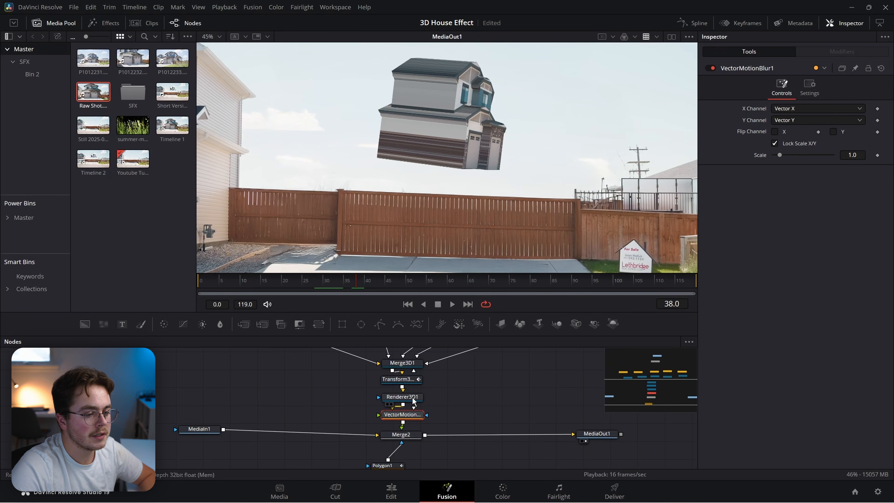
- Enable the Vector output channel on Renderer3D1 so the motion blur node receives motion vectors
click(404, 401)
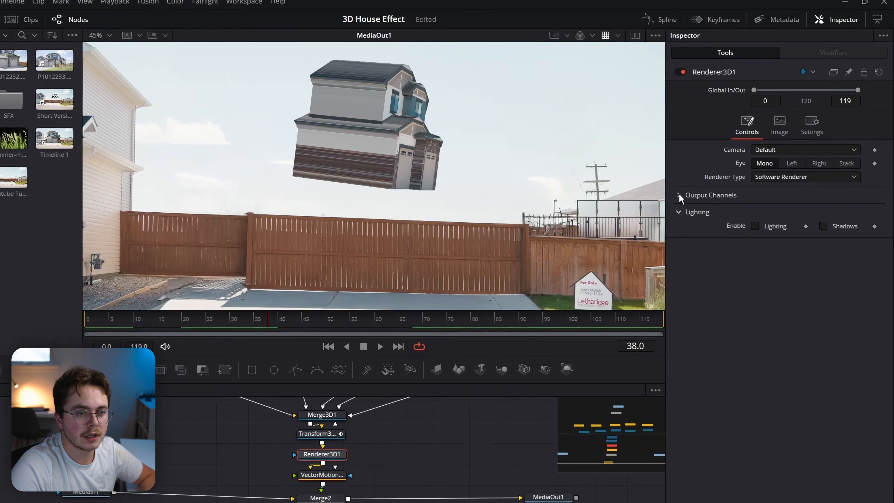
click(718, 174)
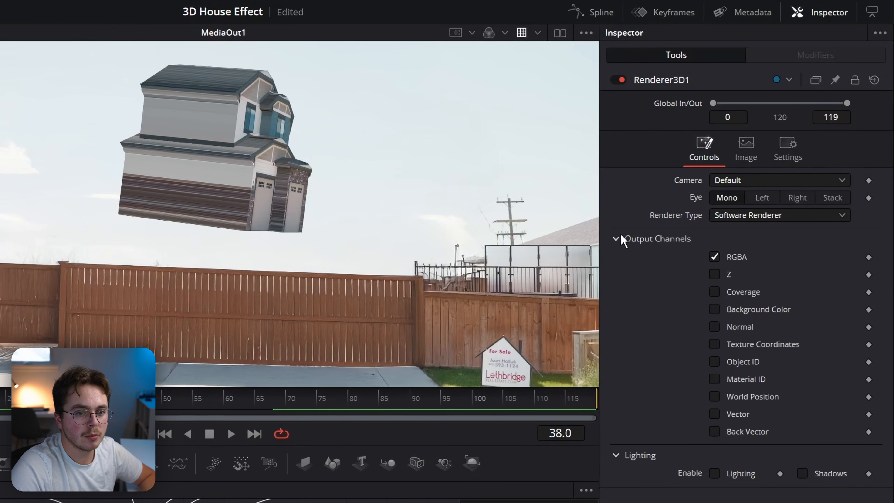
click(714, 414)
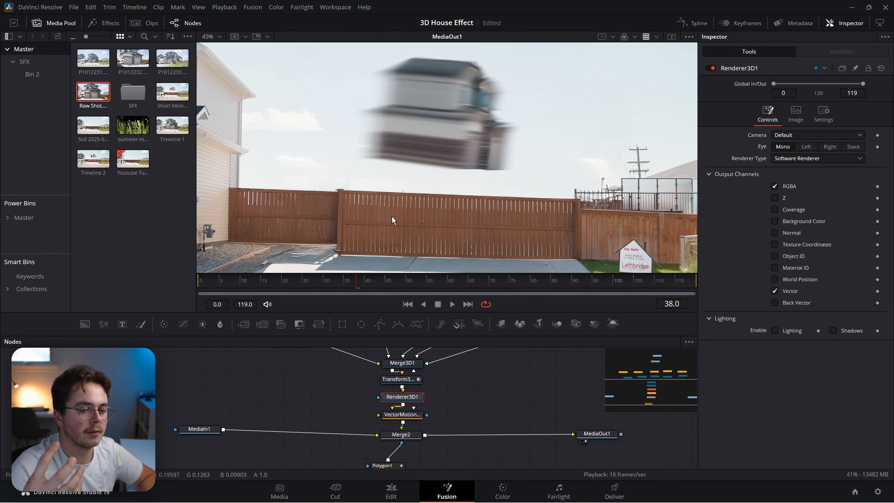
- Reduce VectorMotionBlur1's scale to 0.12, check the house at frame 39, and disable the blur node
click(414, 415)
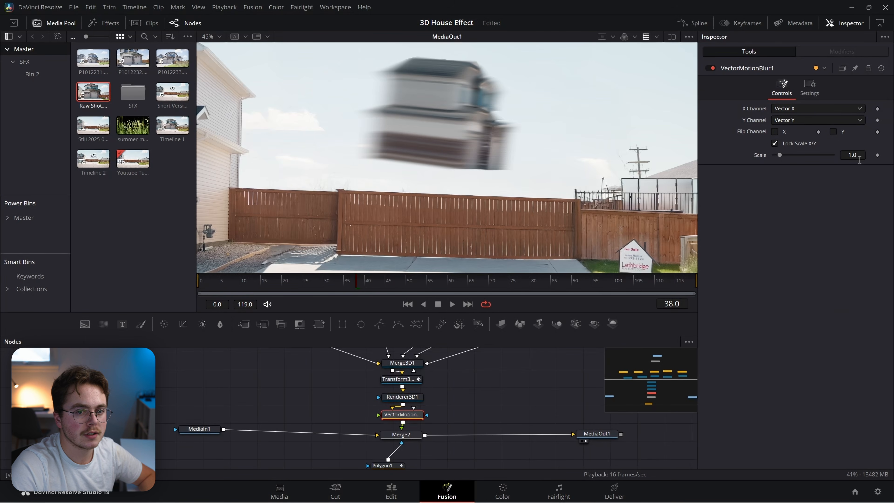
drag(851, 155, 831, 155)
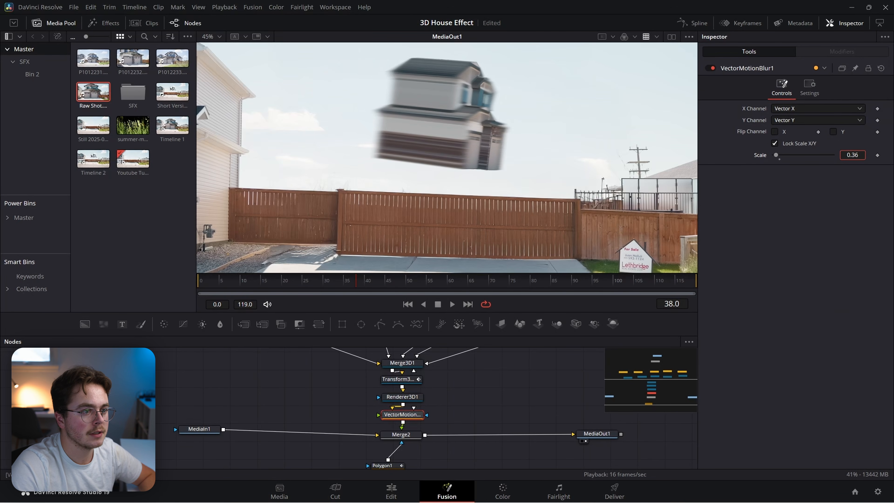
drag(355, 287, 385, 287)
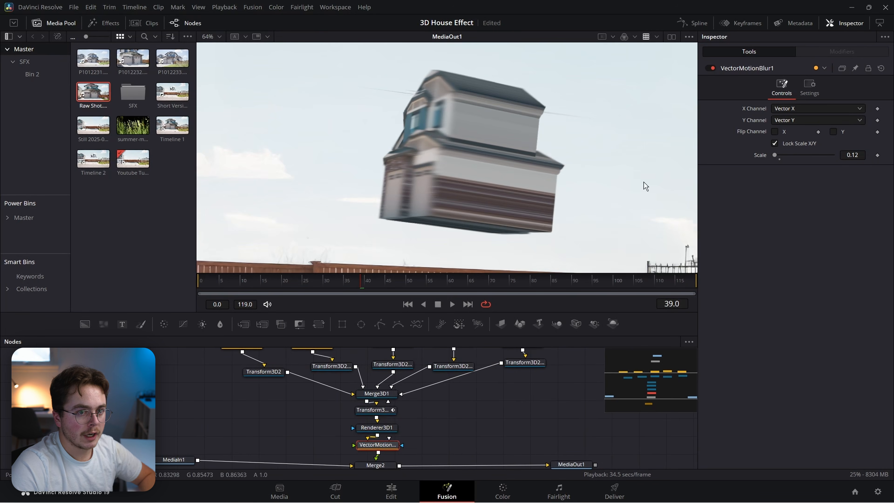
click(711, 68)
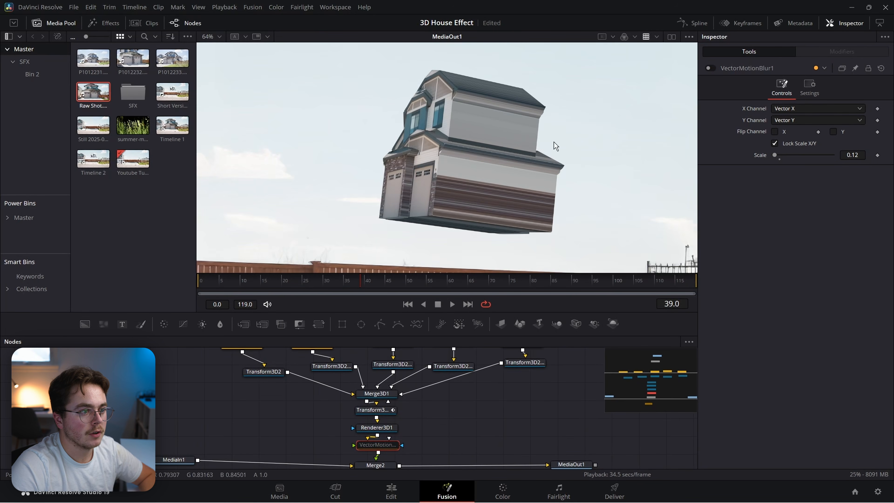
scroll(509, 155, down, 2)
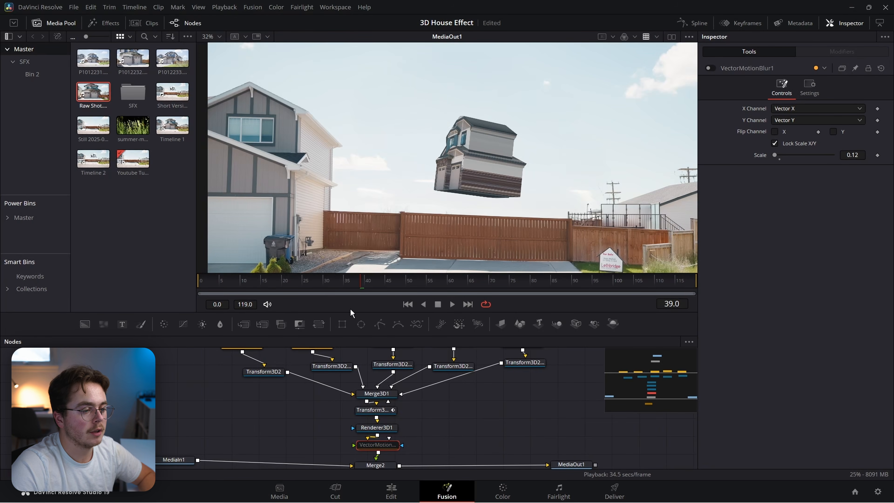
- Merge the Raw Shot clip over Merge2's output ahead of MediaOut1, and disable the new merge node
drag(421, 438, 406, 412)
drag(557, 440, 655, 444)
drag(528, 404, 446, 402)
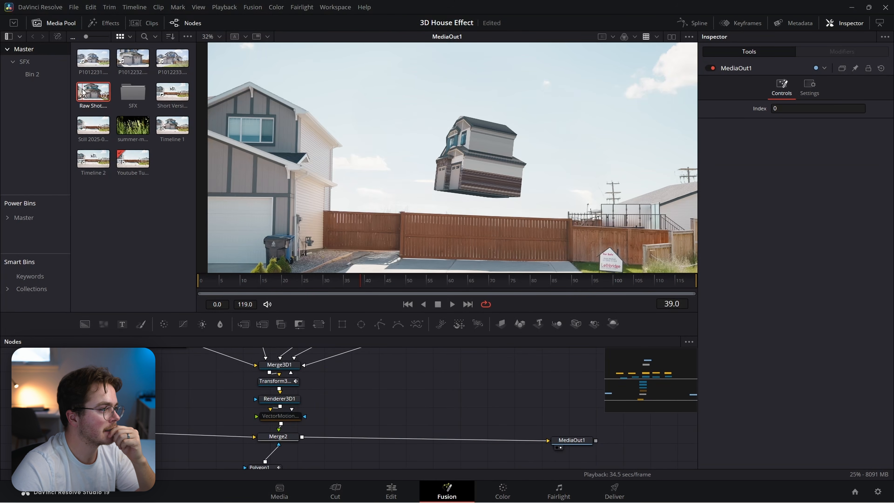
drag(94, 91, 378, 389)
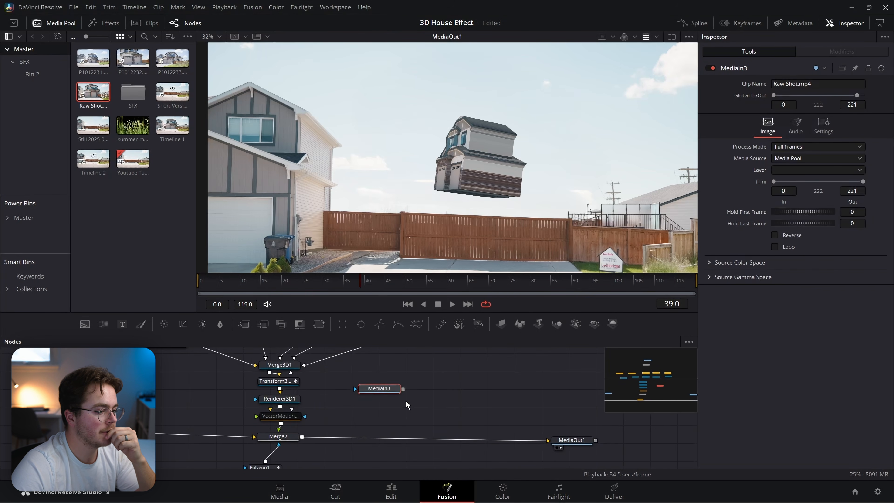
drag(308, 435, 303, 437)
click(303, 437)
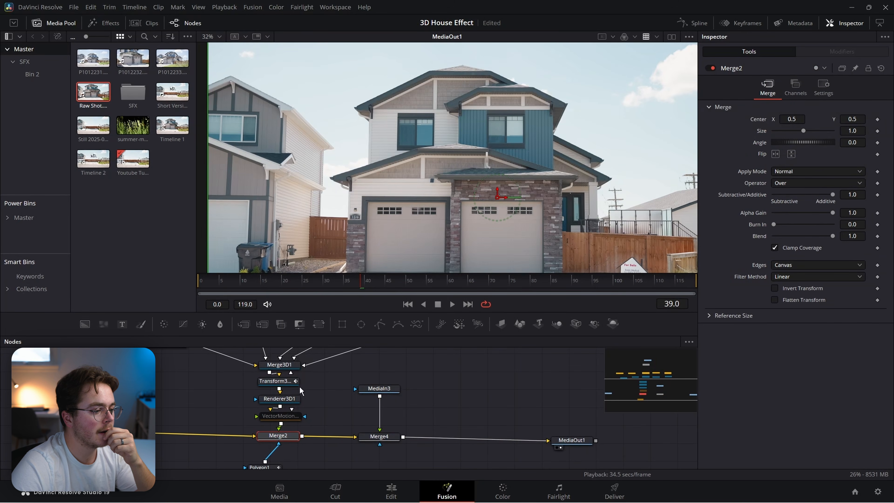
click(372, 436)
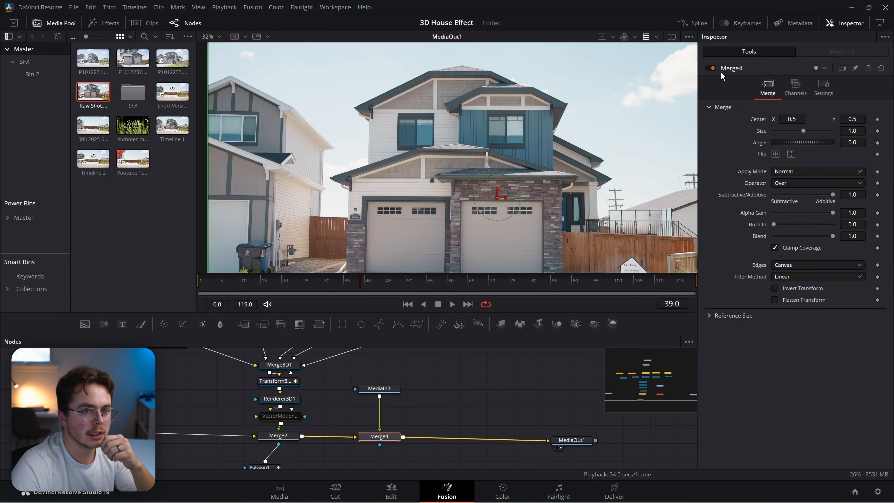
click(715, 68)
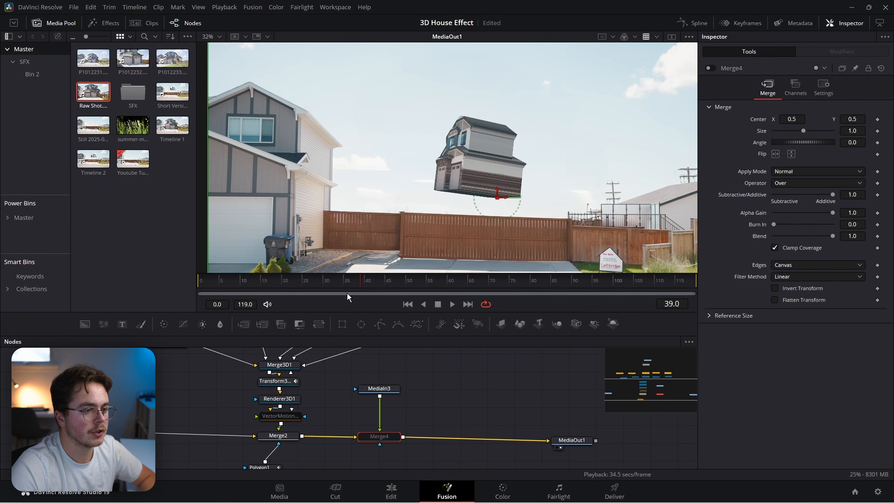
- Show Transform3D1's keyframes, scrub through the house's landing, and park the playhead at frame 68
click(280, 434)
scroll(312, 444, up, 3)
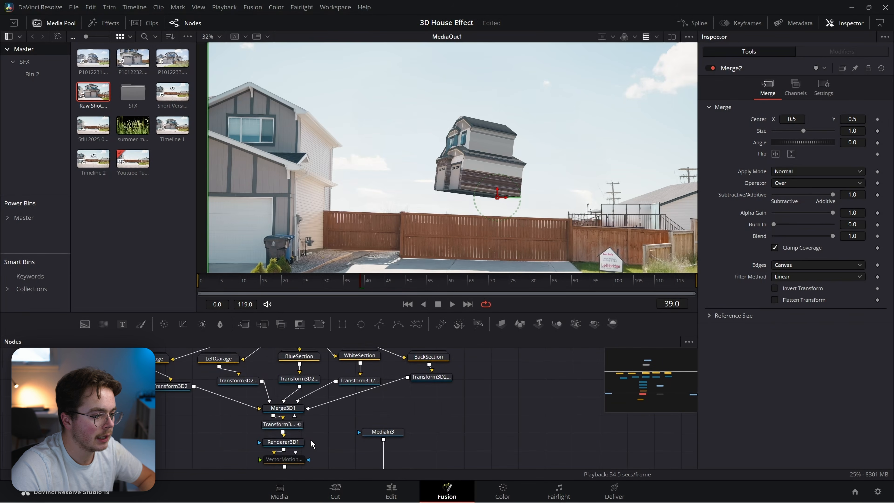
click(284, 426)
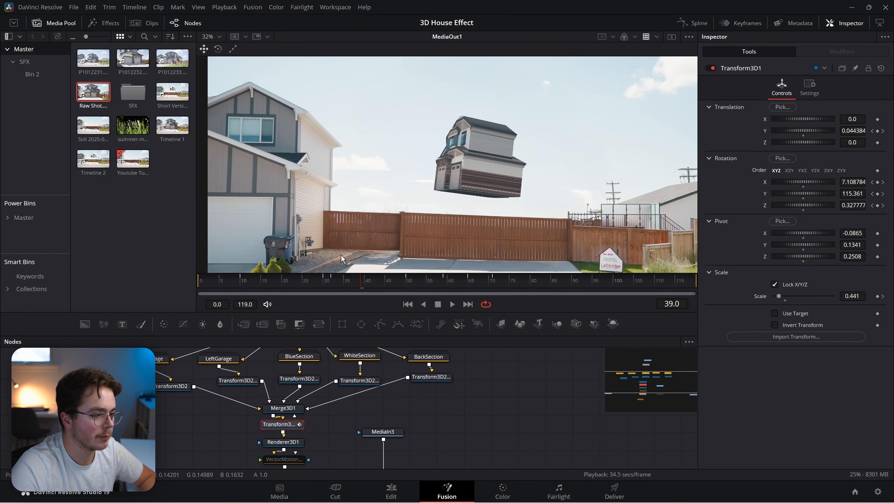
drag(368, 283, 453, 281)
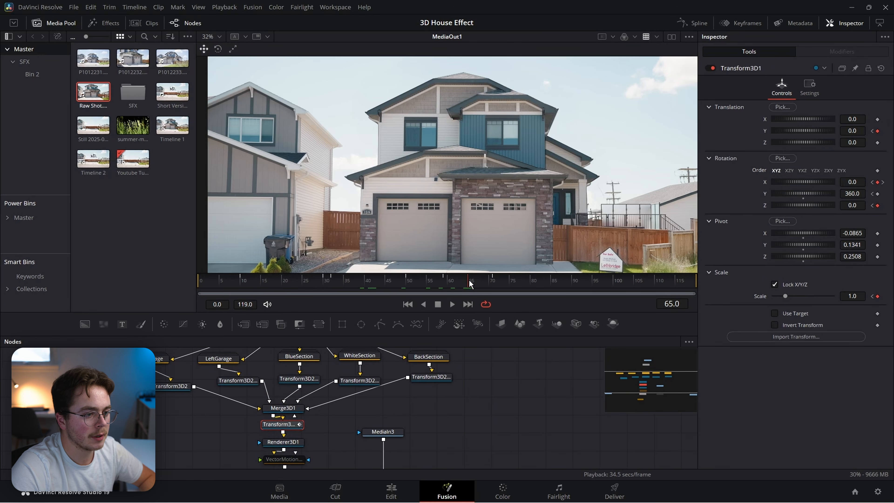
mouse_move(469, 281)
mouse_down()
mouse_move(492, 284)
mouse_move(470, 285)
mouse_move(480, 286)
mouse_up()
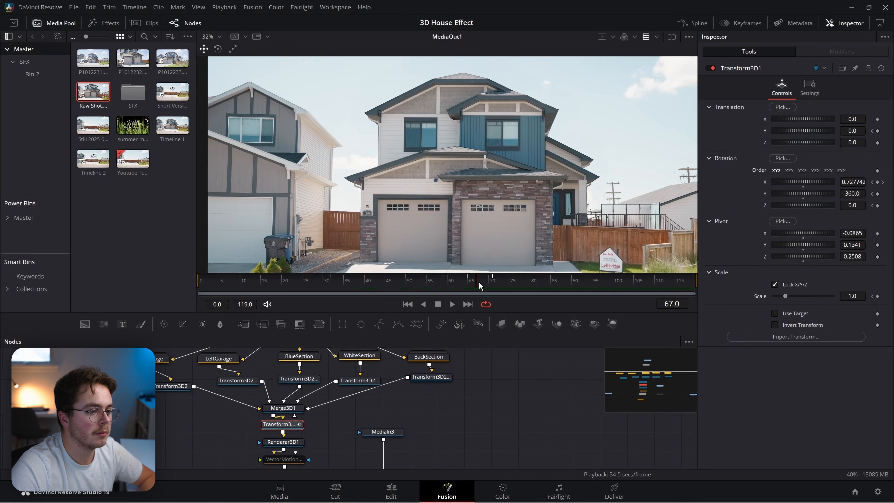
scroll(384, 447, down, 2)
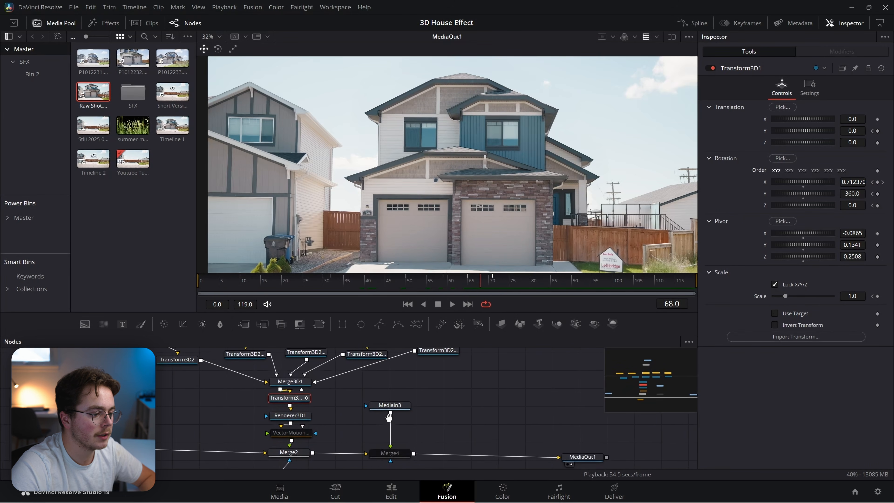
- Insert a Time Speed node between MediaIn3 and Merge4, and set its delay to 68
click(396, 415)
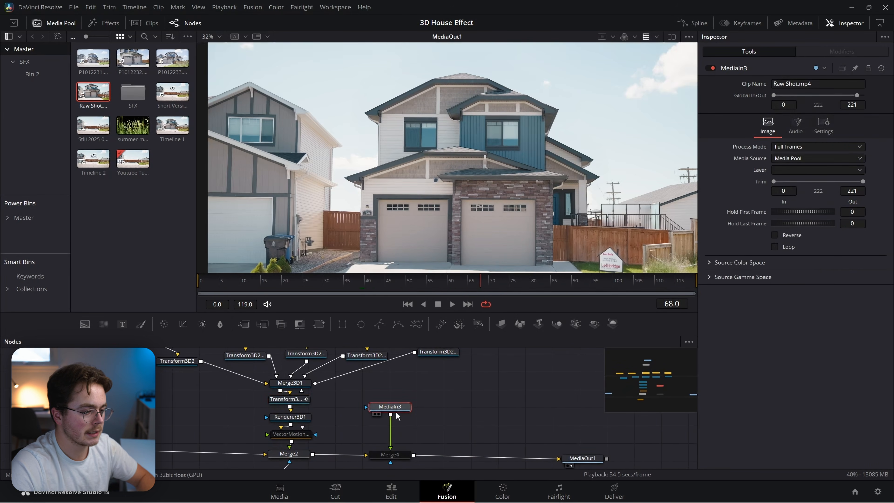
key(shift+space)
text(time)
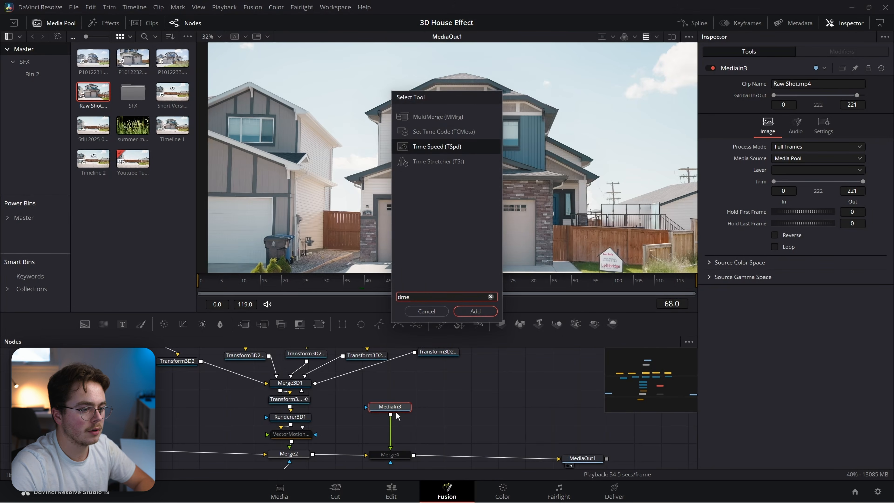
key(Return)
click(392, 406)
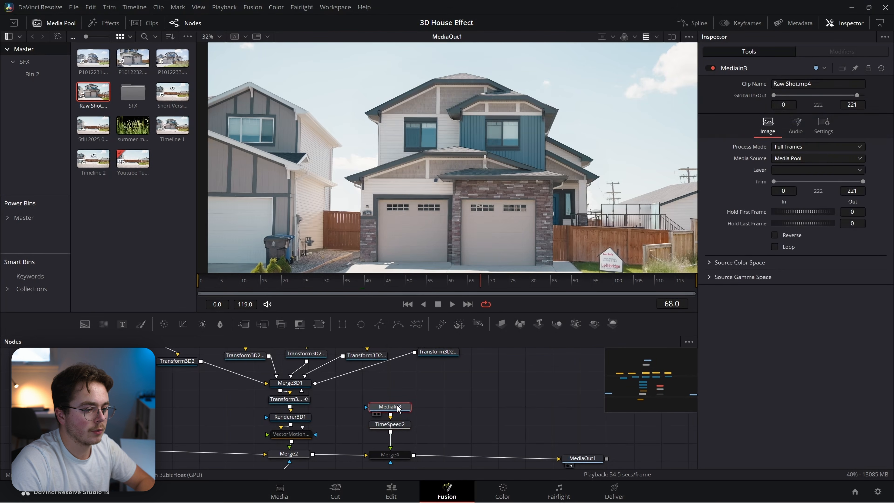
click(390, 424)
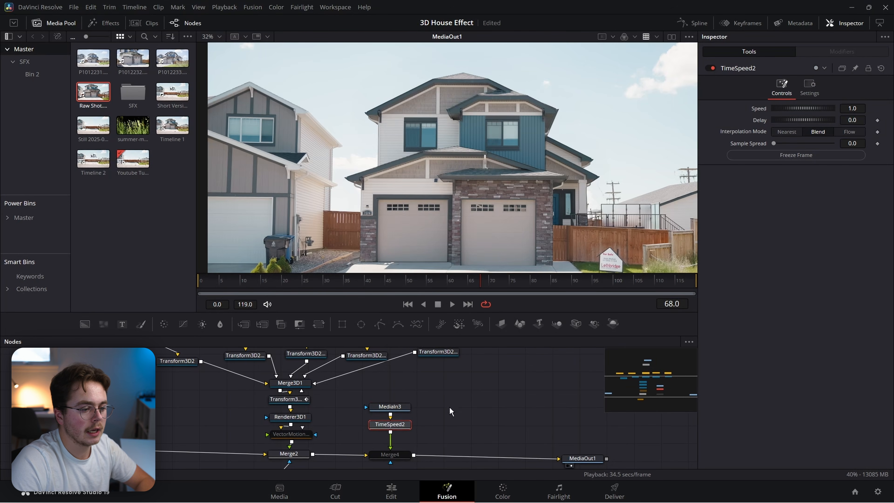
click(859, 120)
text(68)
key(Tab)
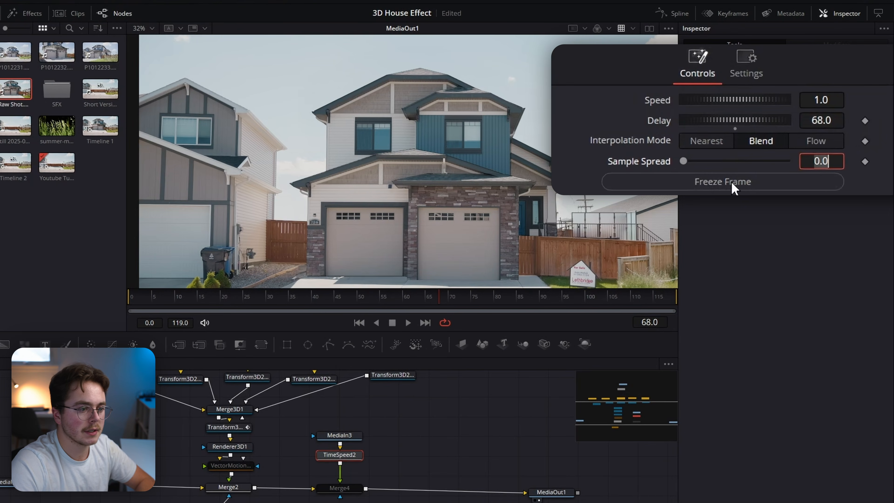
- Keyframe Merge4's Blend at frame 68 and lower it to 0.0
click(339, 488)
scroll(345, 491, down, 1)
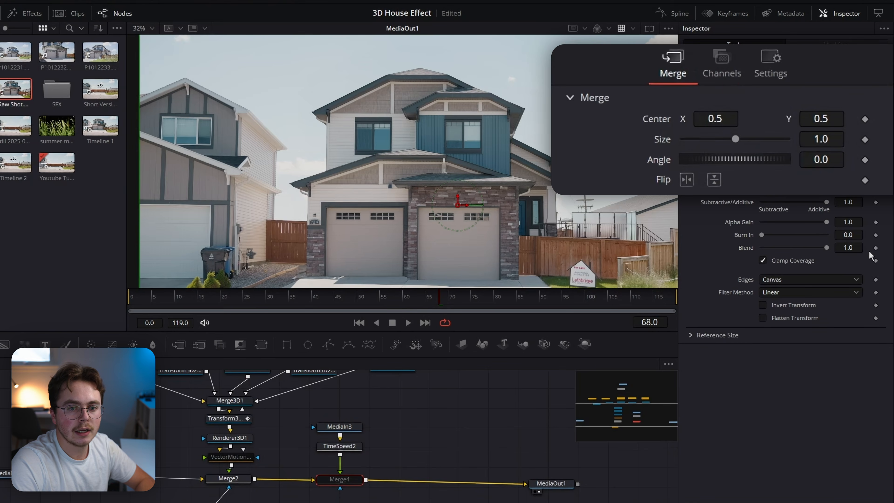
click(875, 248)
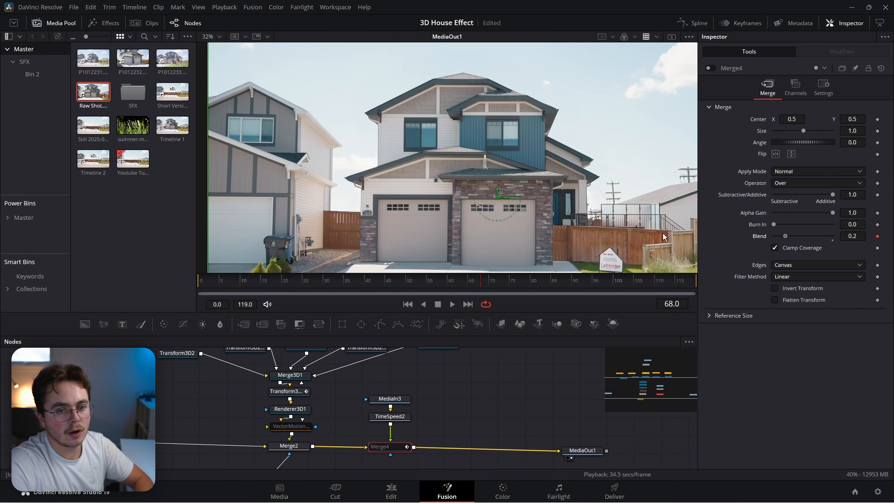
- Go to Transform3D1's last rotation keyframe at frame 71 and keyframe Merge4's Blend at full strength there
click(286, 391)
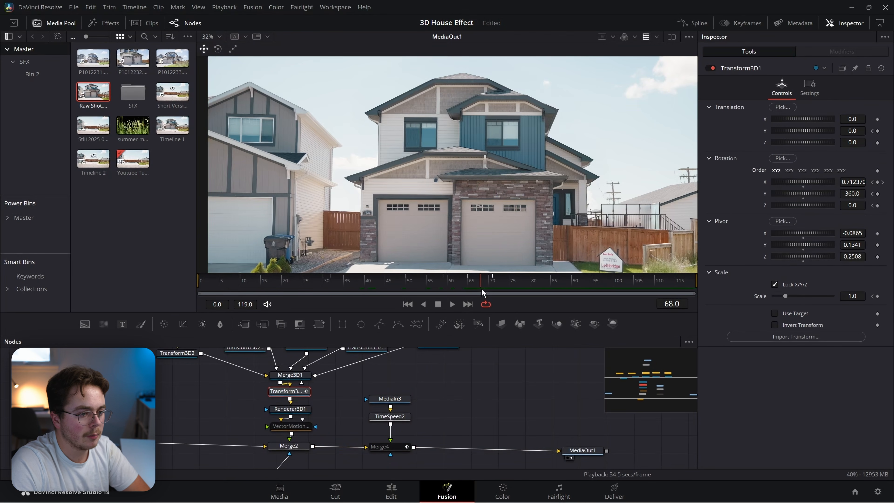
click(494, 286)
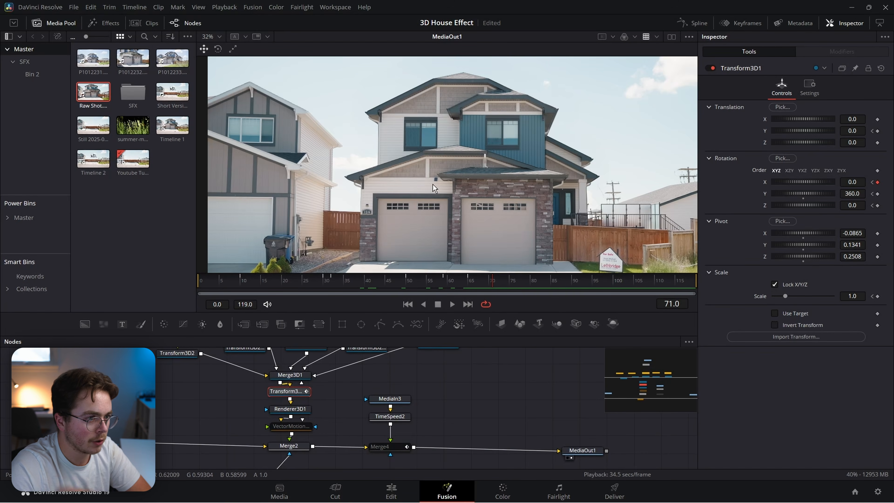
click(380, 446)
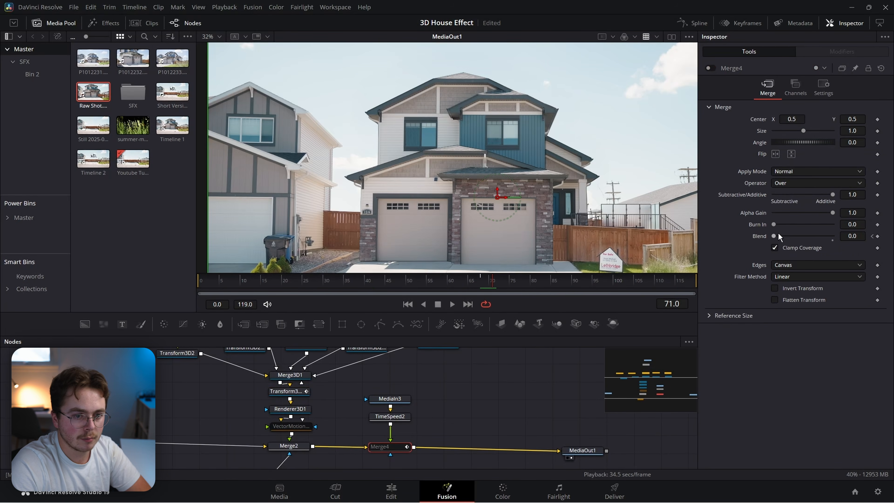
click(872, 236)
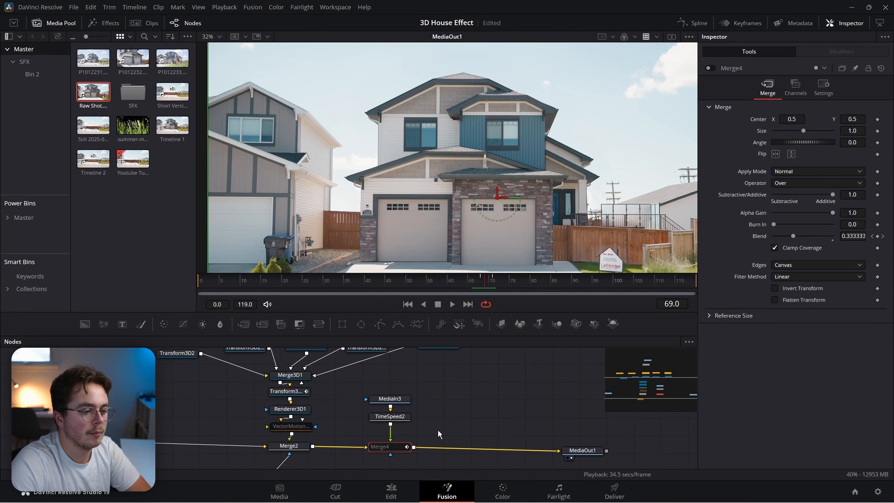
- Enable Merge4 and step through frames 68 to 71 to check the blend into the real footage
click(710, 68)
key(Left)
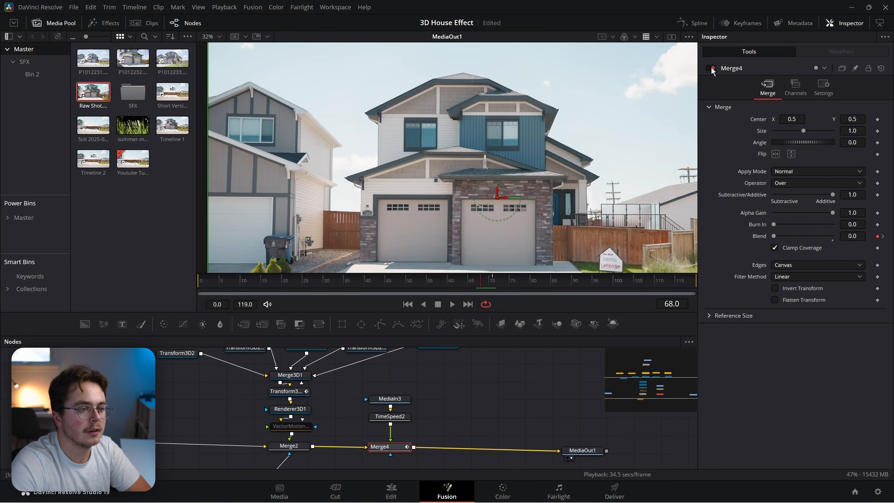
key(Right)
key(Right)
key(Right)
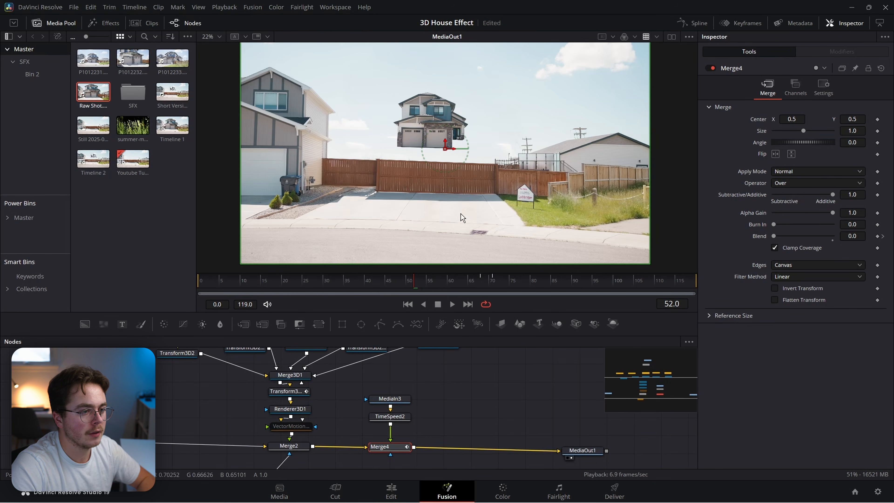
- Insert a Camera Shake node between Merge4 and MediaOut1
click(393, 438)
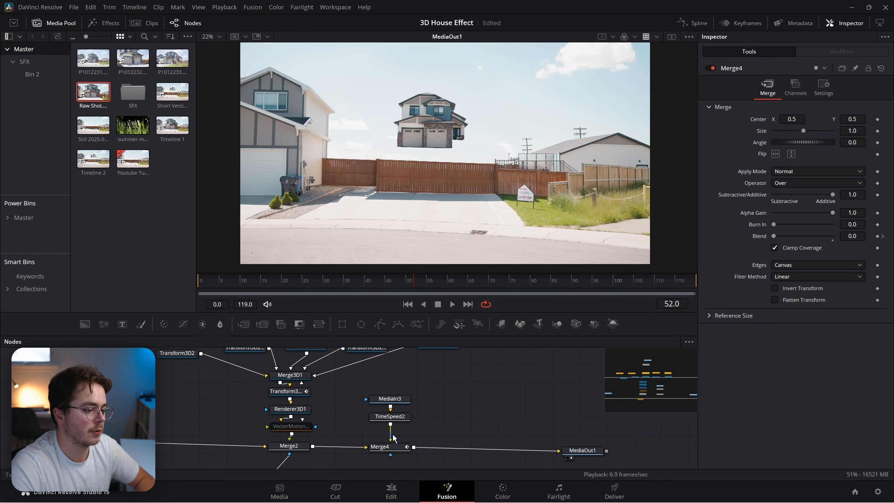
click(389, 447)
key(shift+space)
text(camera)
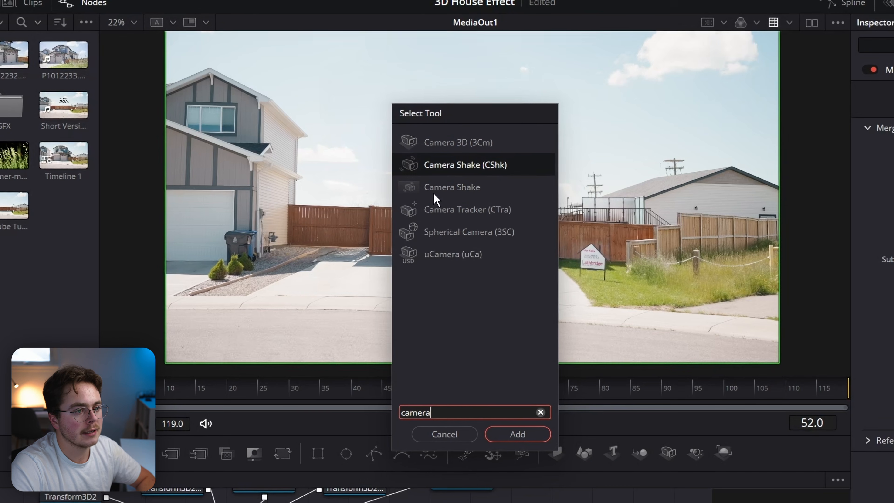
click(431, 146)
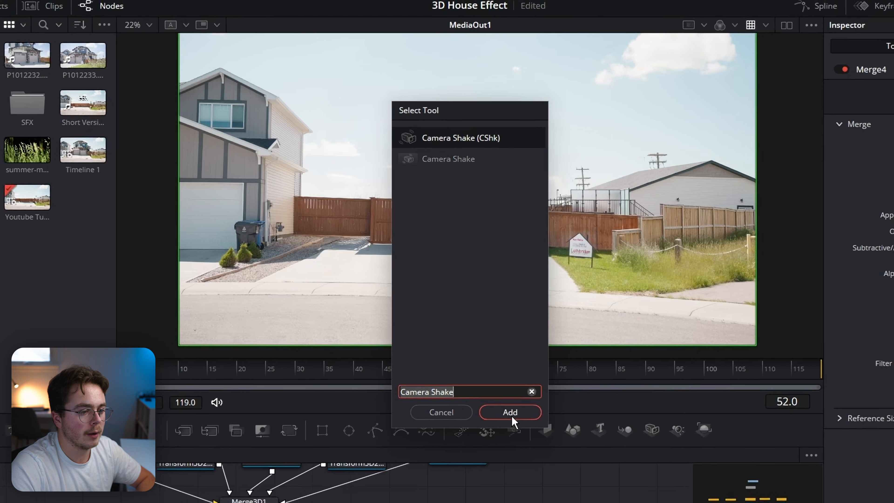
click(518, 434)
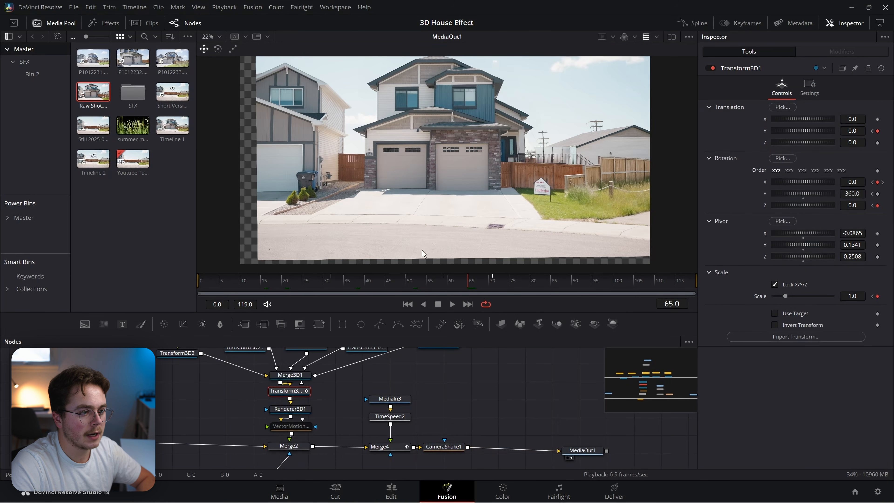
- Keyframe CameraShake1's Overall Strength at 1.0 on frame 65 and at 0.0 on frames 59 and 80
click(443, 447)
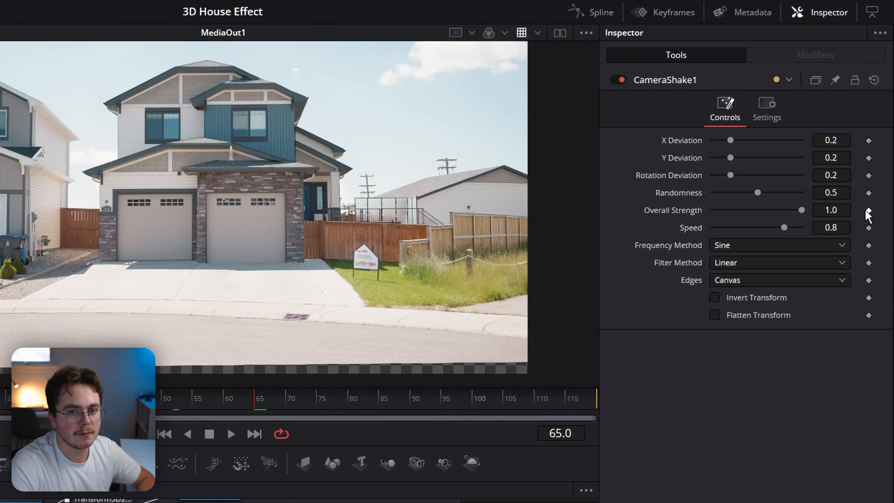
click(877, 155)
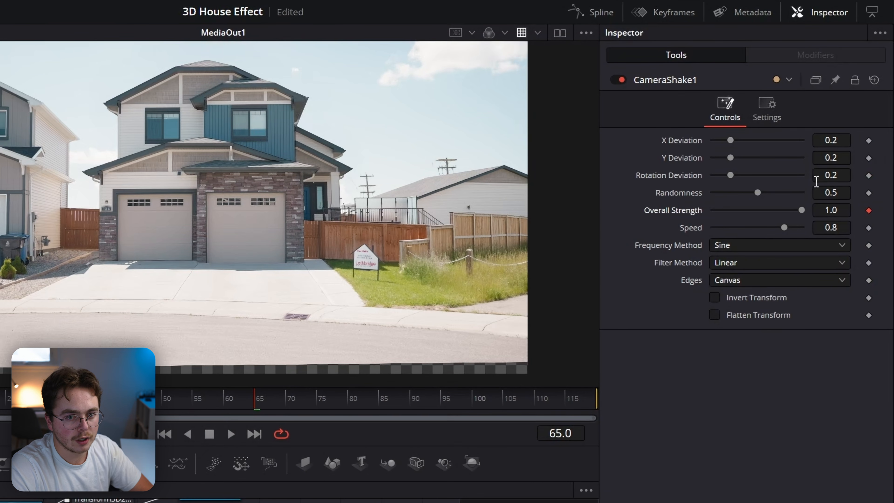
key(Left)
key(Left)
key(Left)
key(Left)
key(Left)
key(Left)
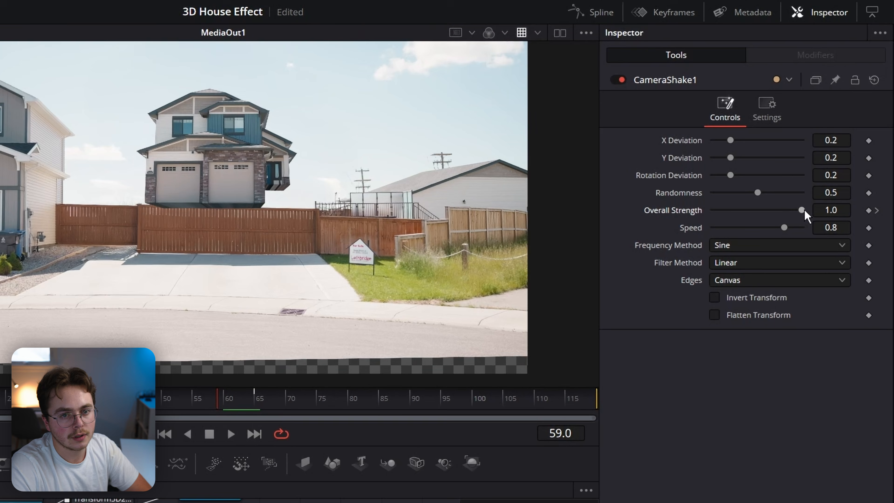
drag(801, 211, 665, 216)
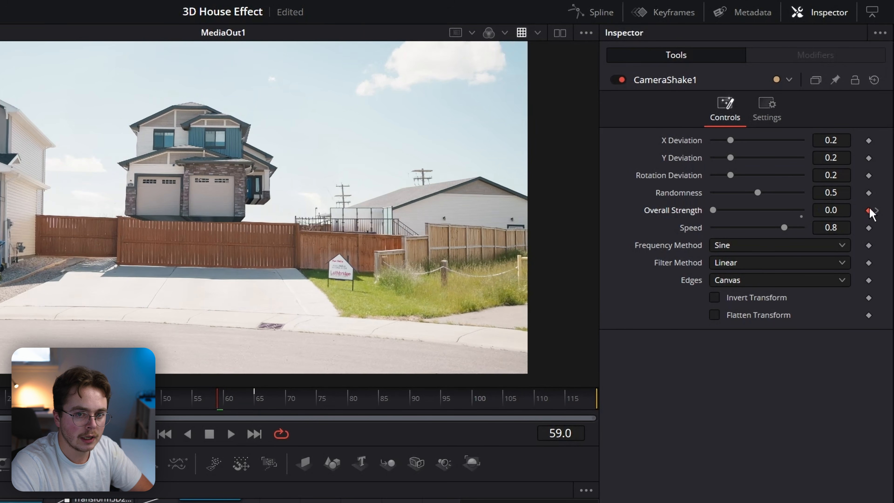
click(876, 210)
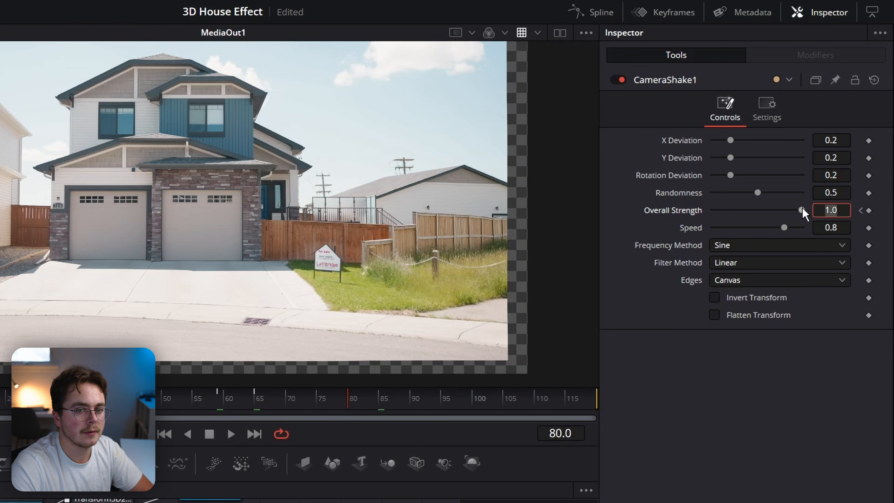
drag(802, 210, 603, 215)
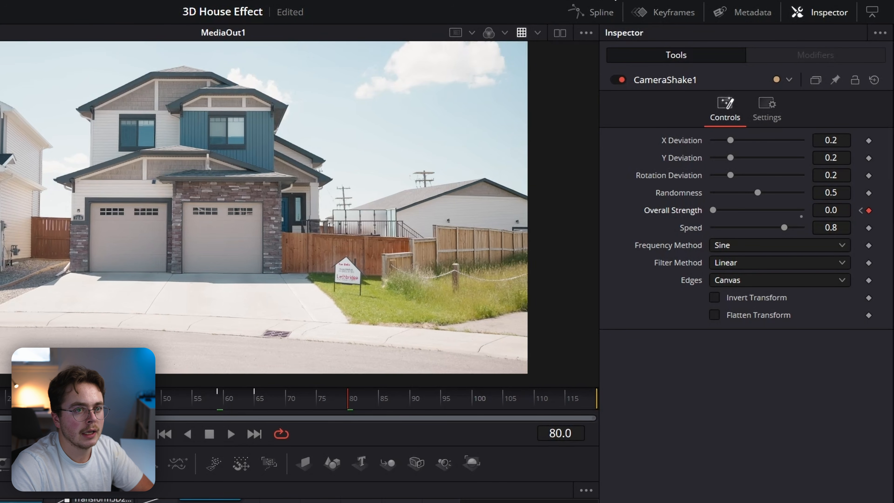
- Smooth CameraShake1's Overall Strength spline and shape its handles for a steep rise into the peak and a gentle fall
click(586, 14)
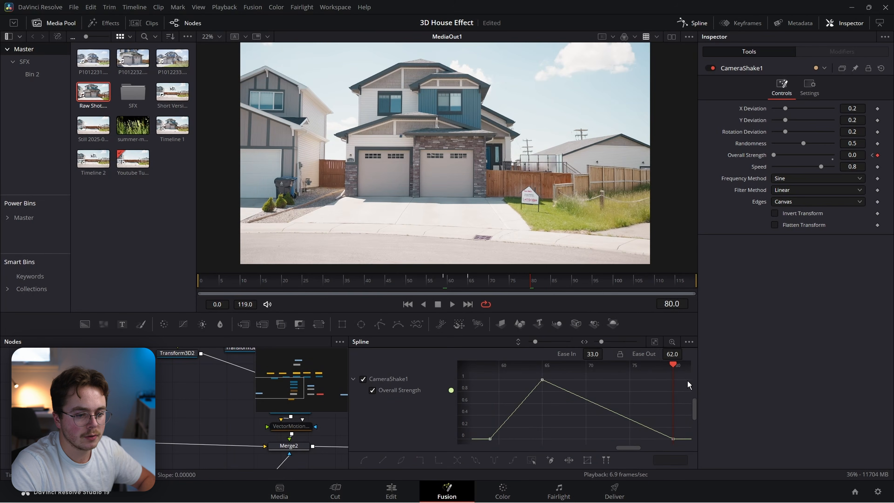
drag(687, 381, 478, 457)
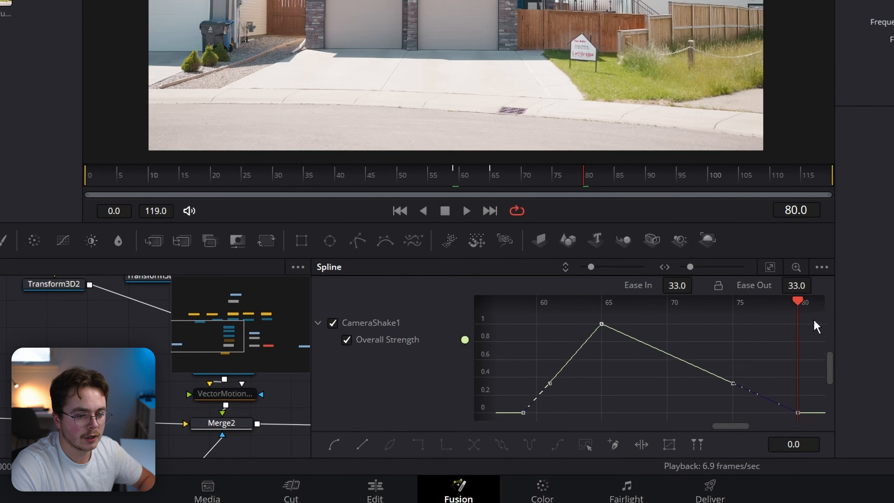
drag(816, 327, 491, 426)
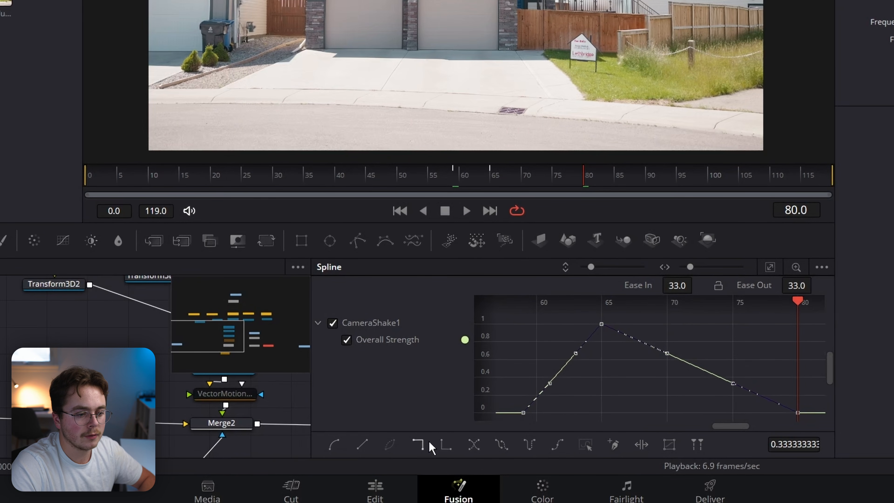
key(s)
drag(543, 414, 641, 423)
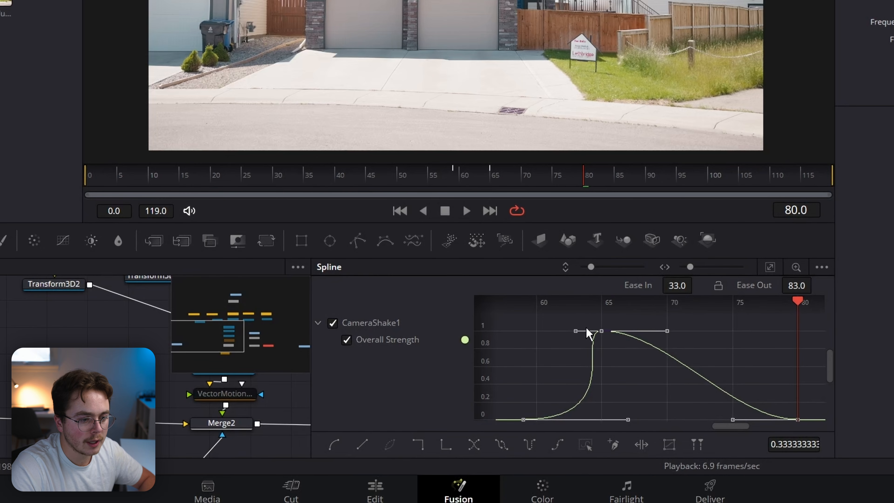
drag(570, 333, 574, 338)
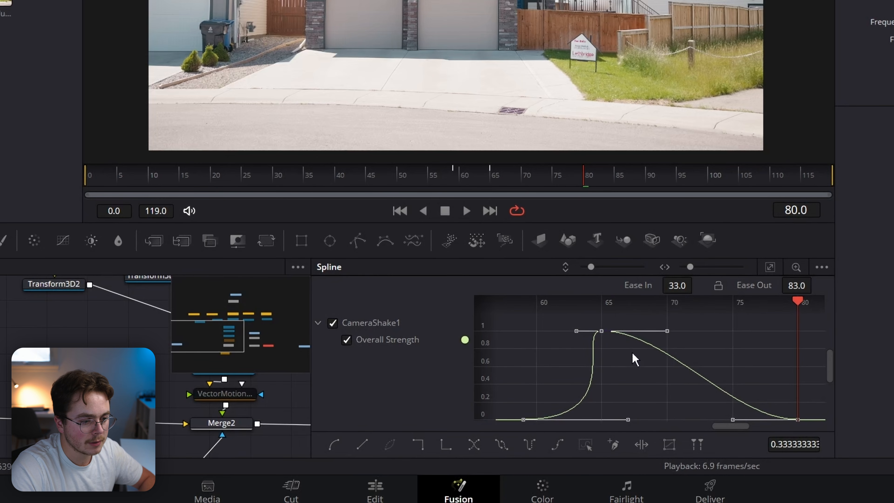
drag(632, 321, 730, 320)
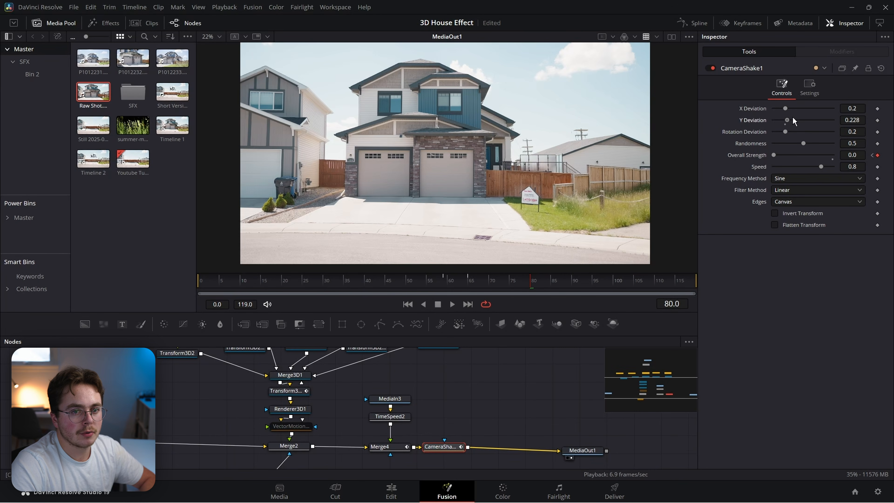
- Link CameraShake1's Y Deviation to XDeviation and Rotation Deviation to YDeviation with expressions, and lower X Deviation to 0.071
drag(784, 110, 785, 110)
right_click(749, 131)
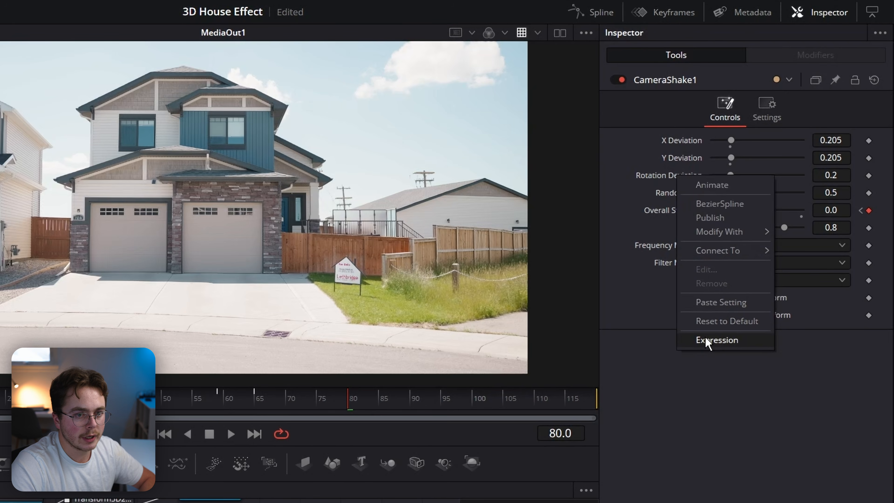
click(713, 339)
drag(703, 162, 684, 159)
right_click(679, 159)
click(710, 323)
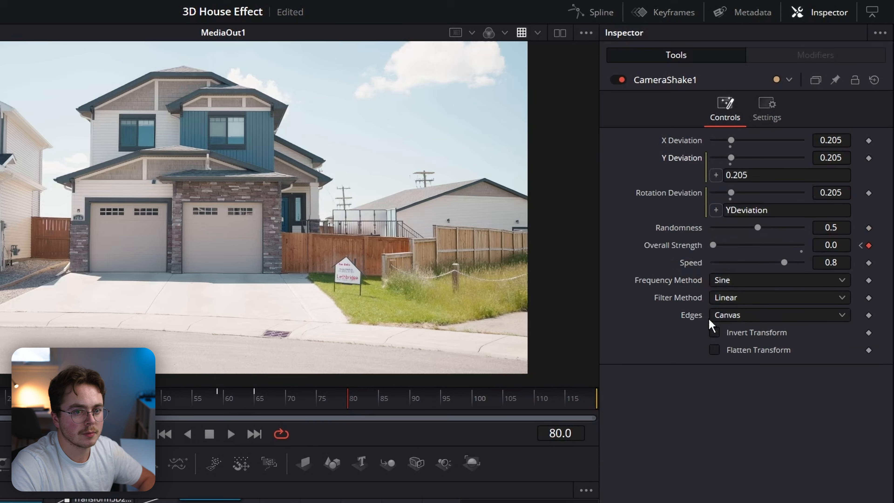
drag(702, 163, 719, 148)
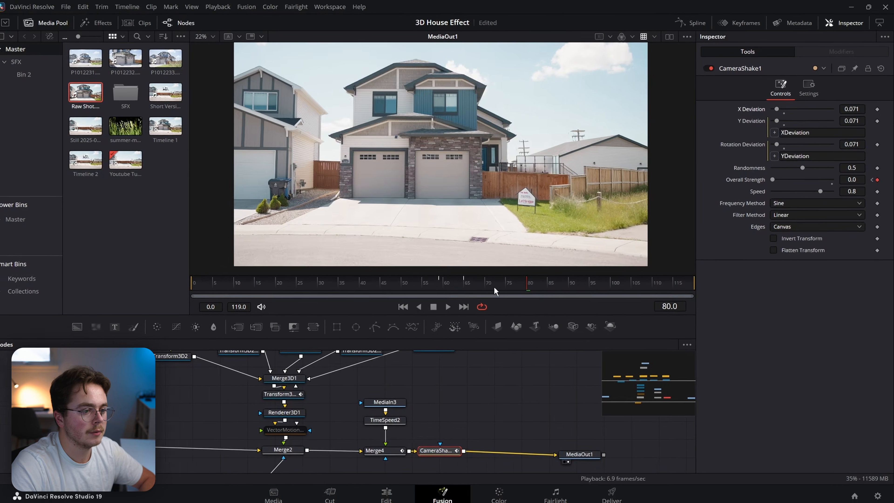
- Preview the shake around frame 66 and set CameraShake1's Edges to Duplicate
drag(320, 389, 282, 396)
mouse_move(471, 288)
mouse_down()
mouse_move(491, 285)
mouse_move(474, 281)
mouse_up()
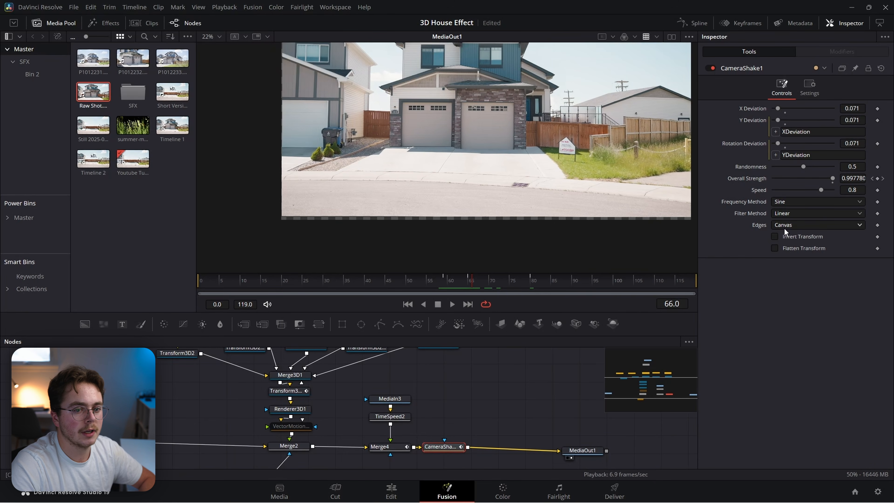
click(784, 224)
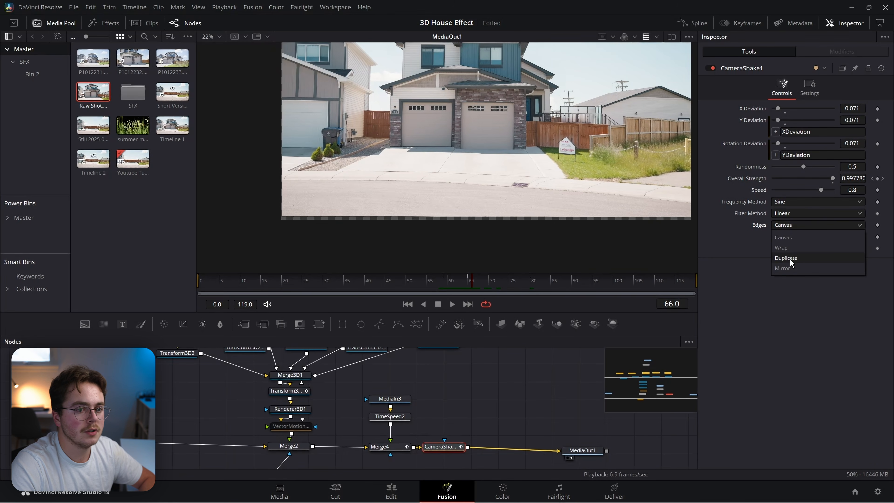
click(788, 258)
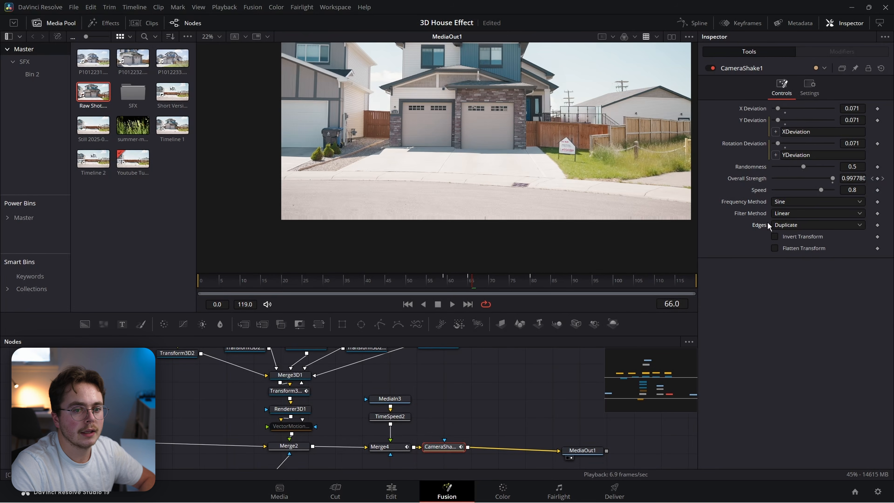
- Enable Motion Blur on CameraShake1 and raise its Quality to 8
click(810, 92)
click(775, 206)
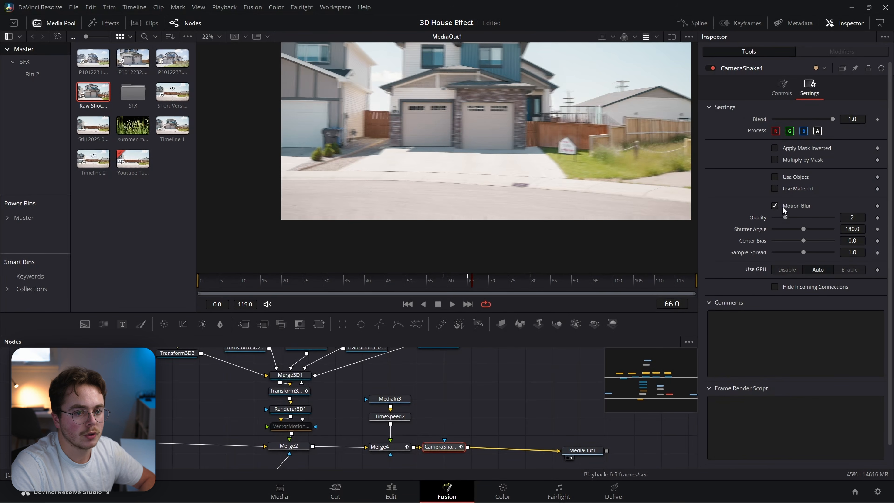
drag(799, 219, 820, 218)
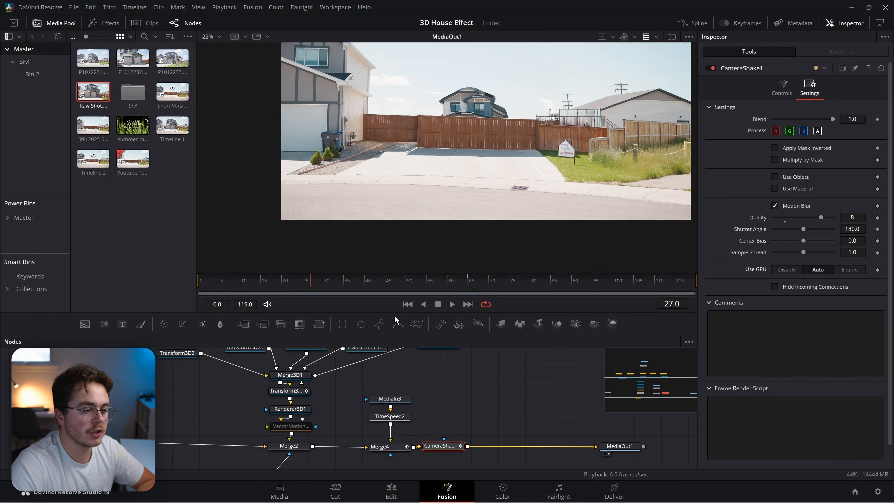
- Try adding the other Camera Shake effect as a second shake node between CameraShake1 and MediaOut1
key(shift+space)
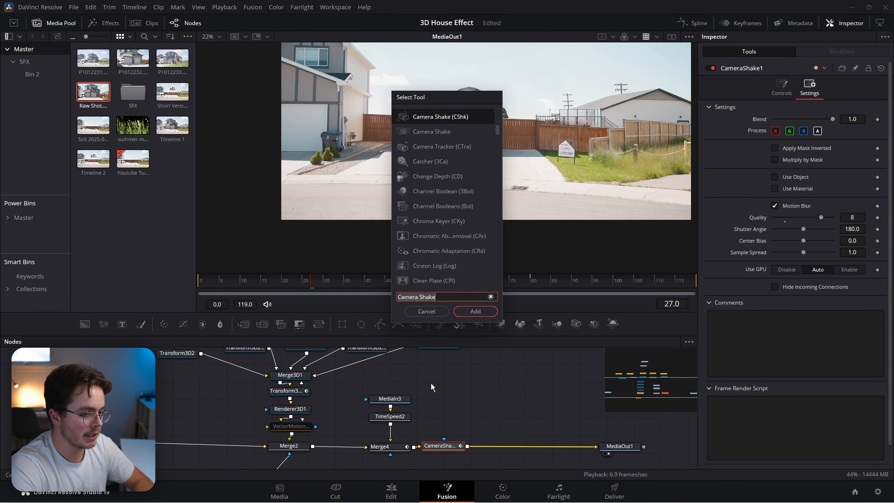
text(camea)
key(BackSpace)
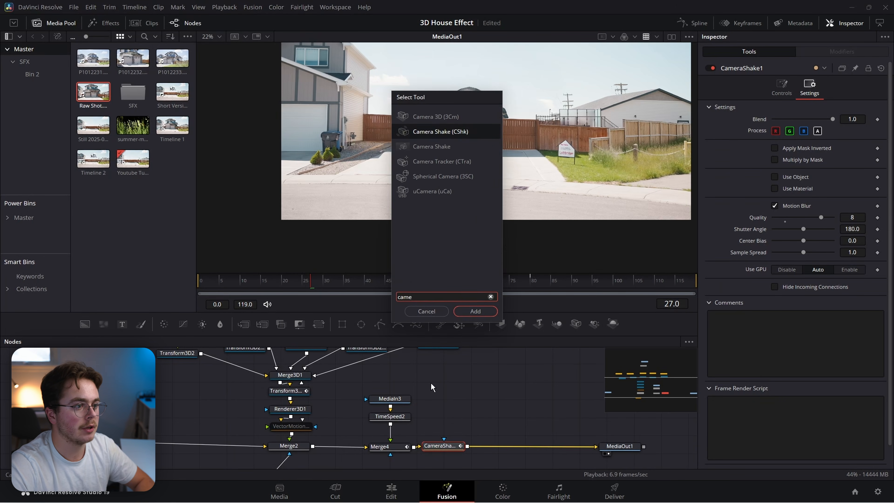
key(Down)
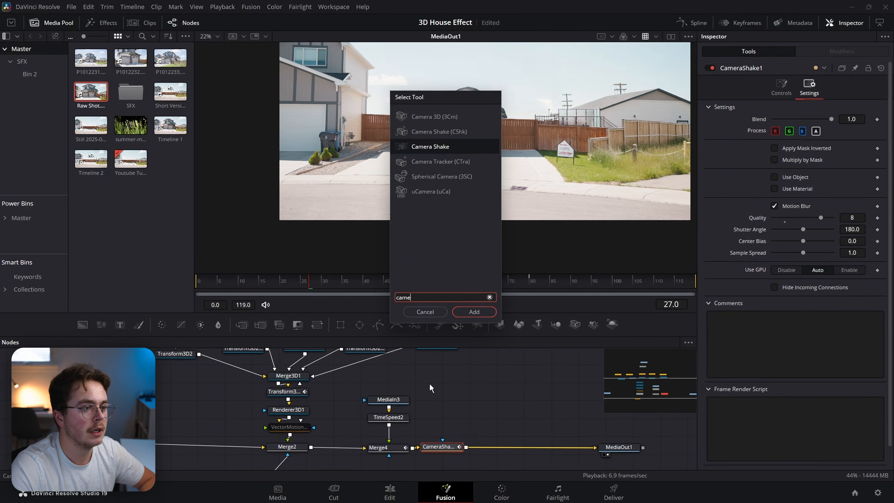
key(Return)
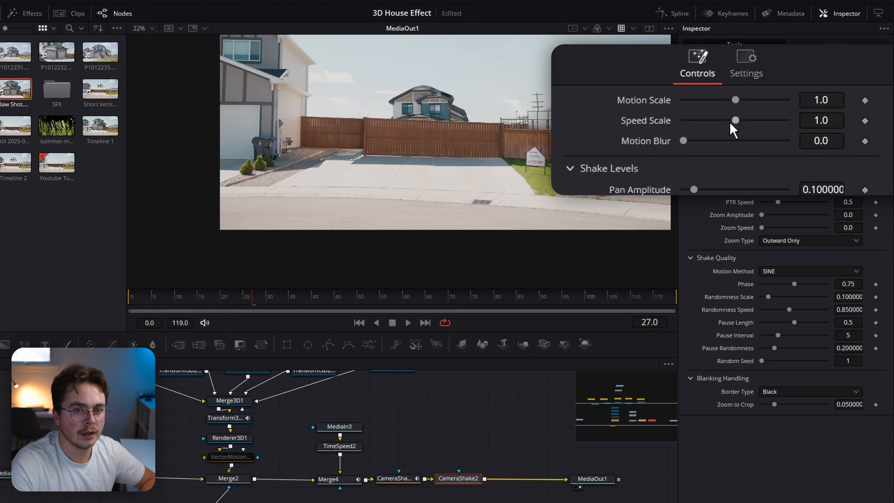
- Try CameraShake2 with Speed Scale 0.103, Zoom to Crop 0.0 and Border Type Replicate
drag(730, 124, 638, 114)
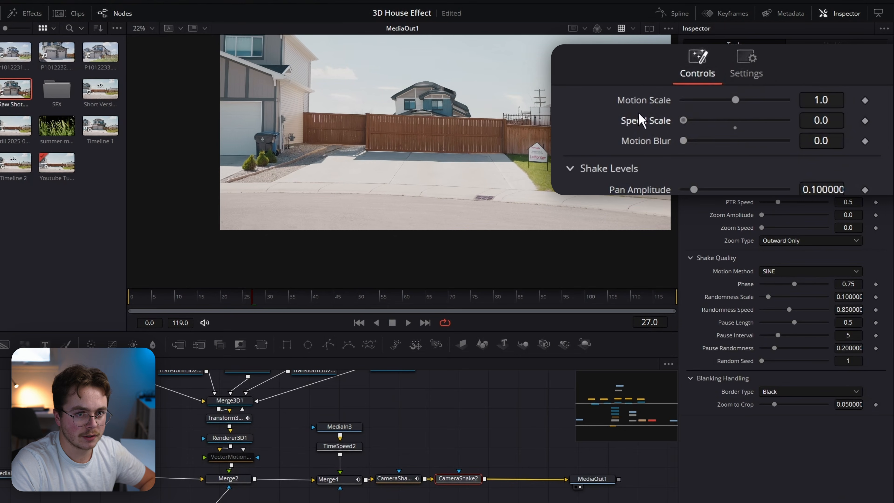
drag(821, 123, 857, 123)
drag(774, 405, 746, 406)
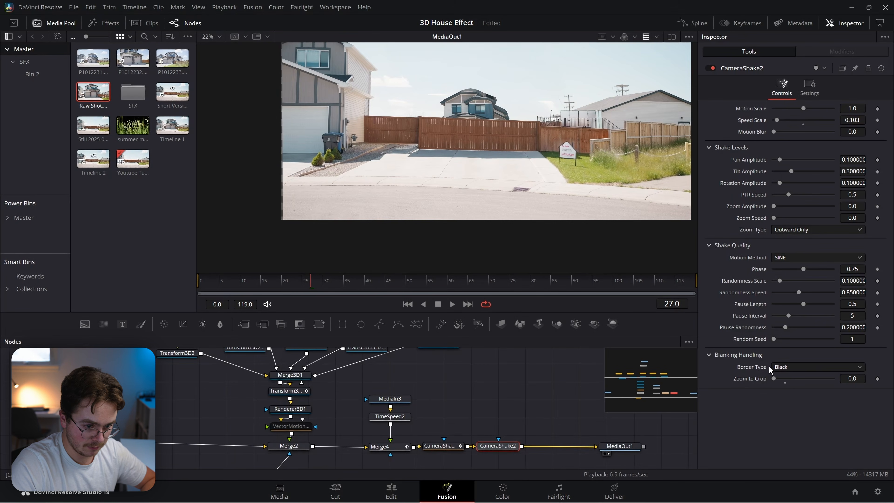
click(772, 367)
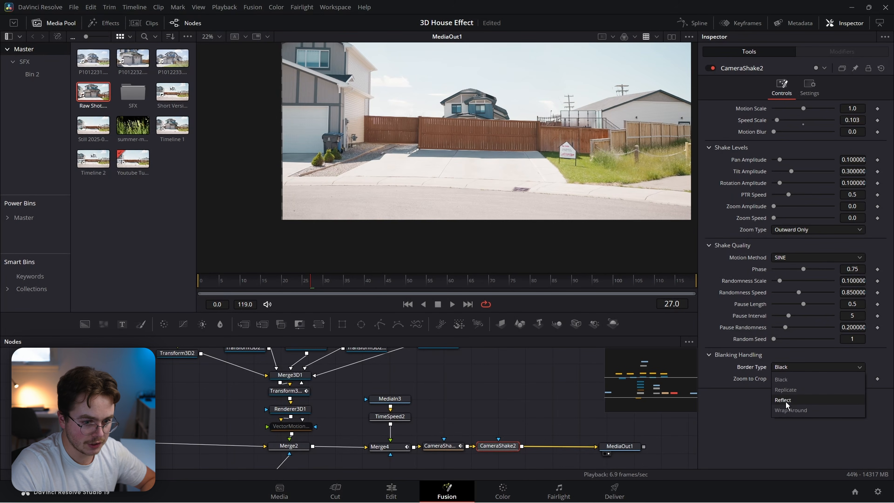
click(786, 398)
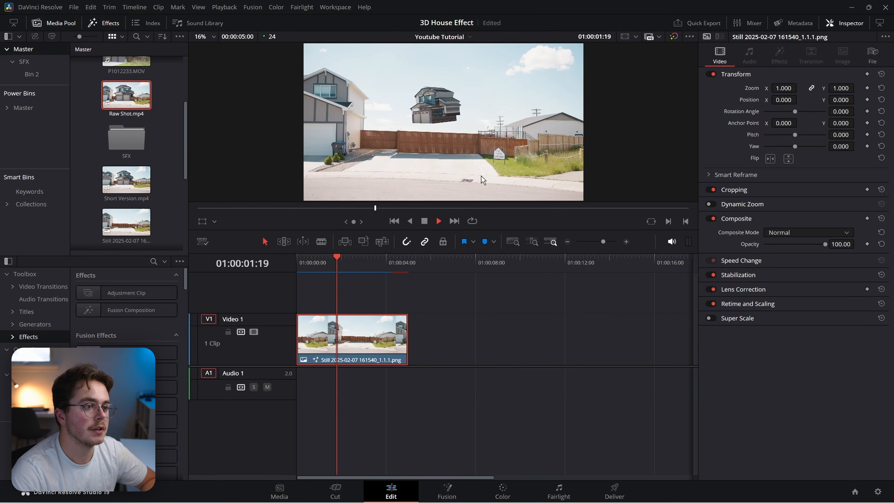
- Return to the Fusion page and undo the CameraShake2 node
click(447, 491)
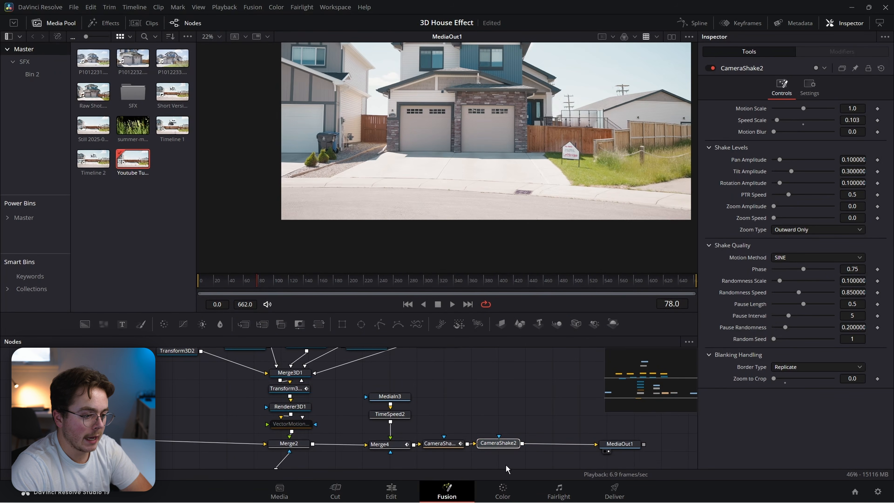
key(ctrl+z)
- Search the effects for "han" and insert CamFX Handheld Shooting between CameraShake1 and MediaOut1
click(103, 23)
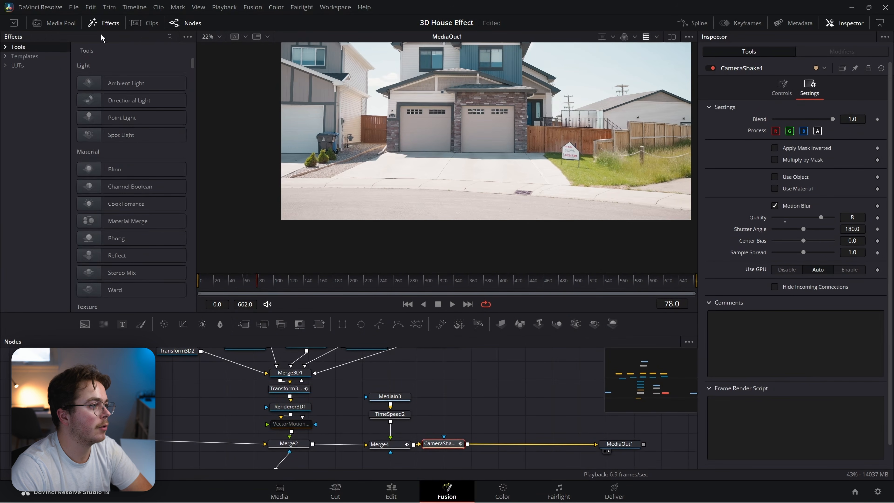
click(6, 56)
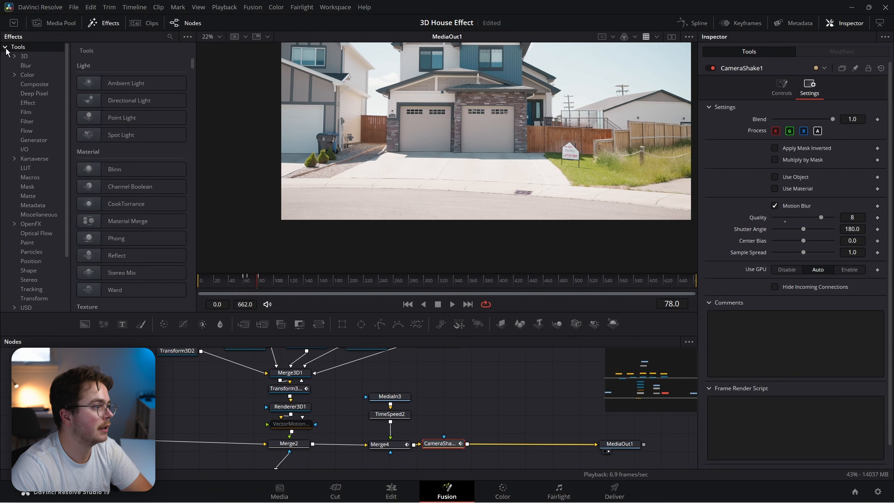
click(170, 36)
text(han)
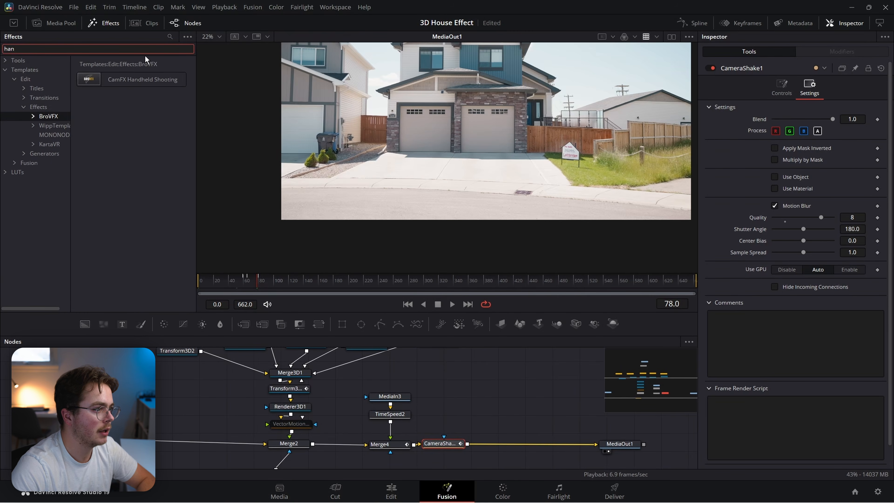
drag(130, 79, 500, 444)
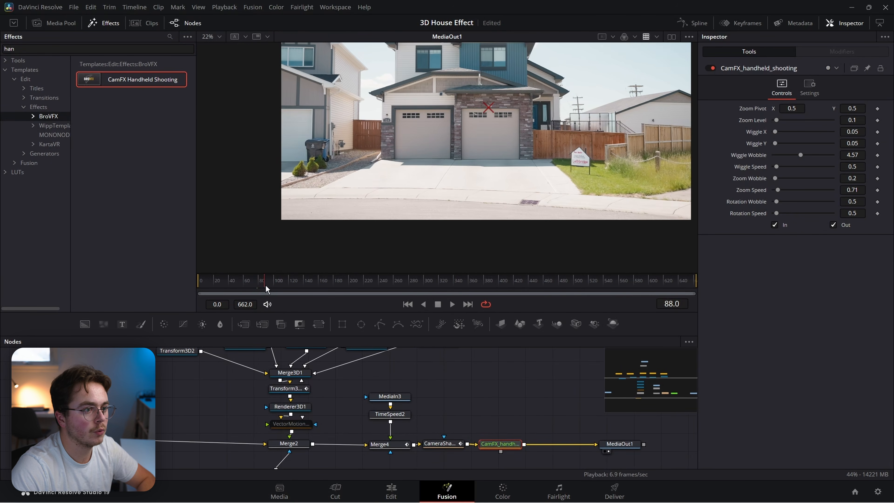
- Reduce the CamFX handheld movement at frame 178 by setting Zoom Level to 0.065 and Wiggle Wobble to 1.97
drag(265, 285, 332, 289)
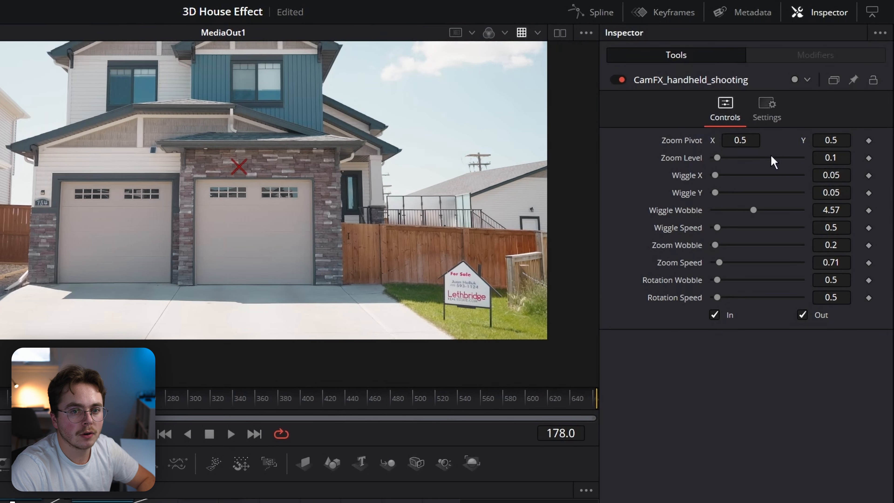
drag(843, 157, 825, 157)
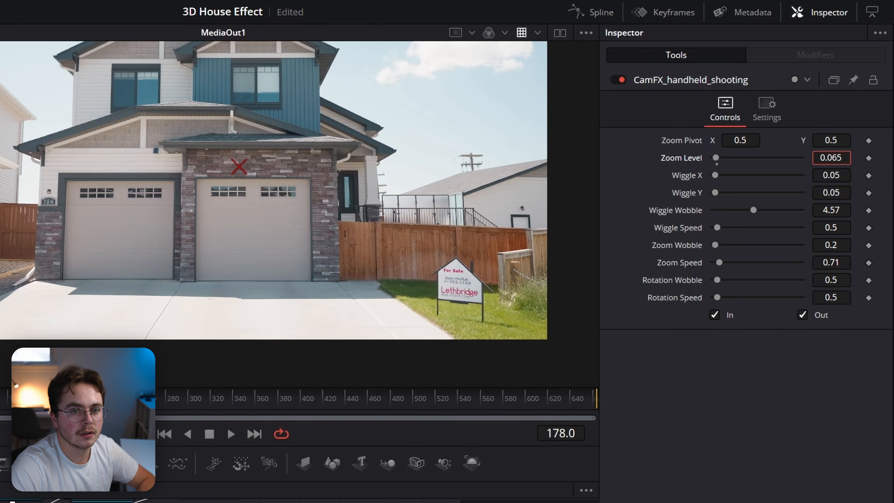
drag(751, 211, 728, 209)
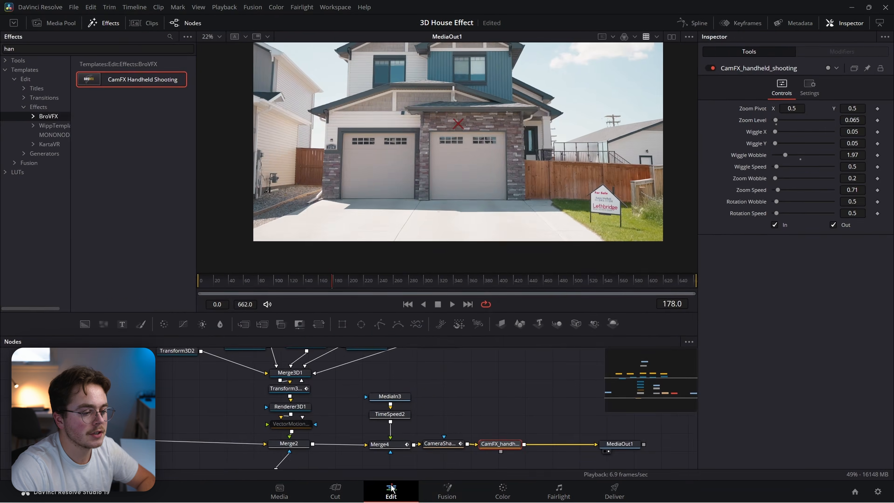
- Return to the Edit page and apply the Cinematic RGB Flare effect to the still clip on Video 1
click(391, 487)
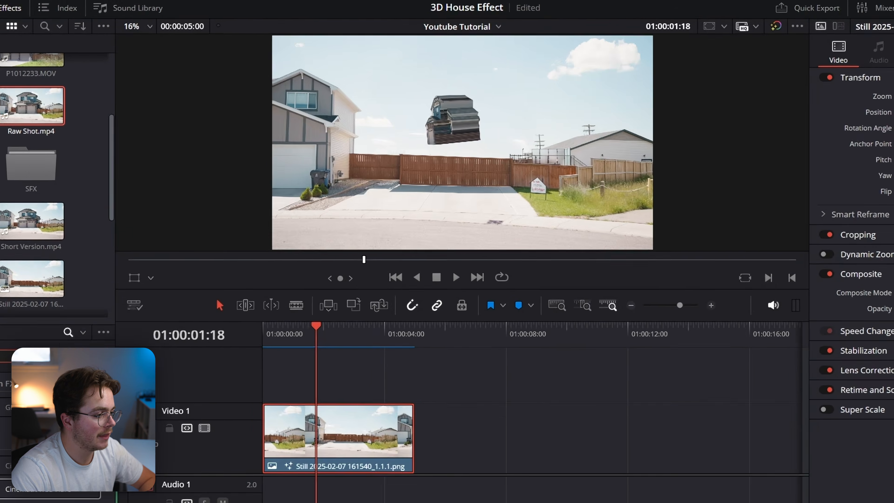
drag(126, 377, 345, 338)
drag(323, 479, 323, 478)
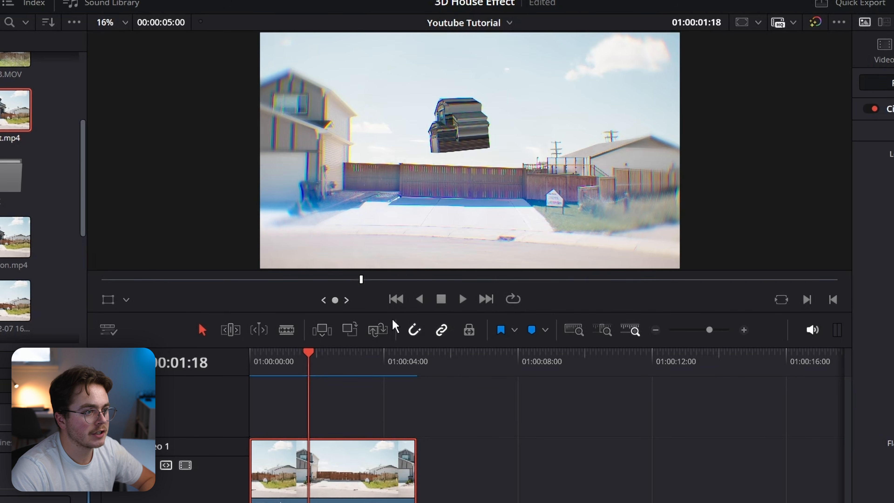
- At 01:00:02:10, turn off the flare's RGB On/Off option and set Smooth Strength to 0.221
drag(285, 364, 326, 373)
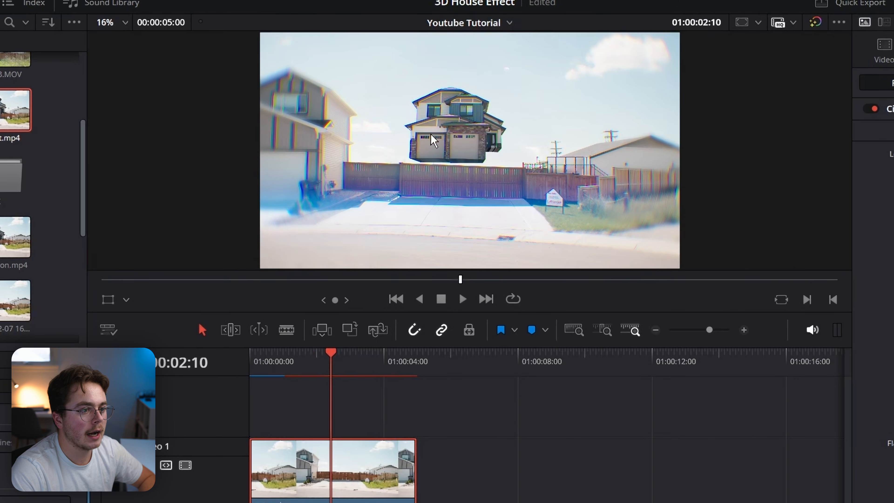
drag(431, 134, 534, 102)
scroll(462, 196, up, 3)
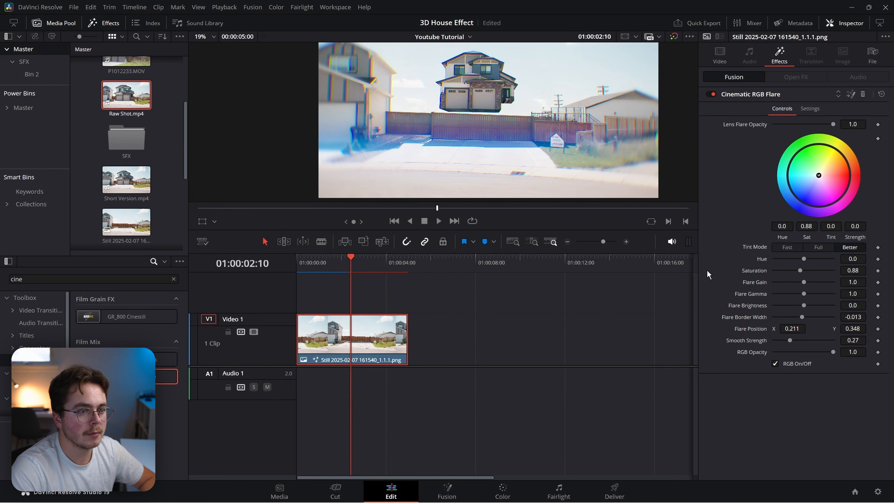
click(775, 364)
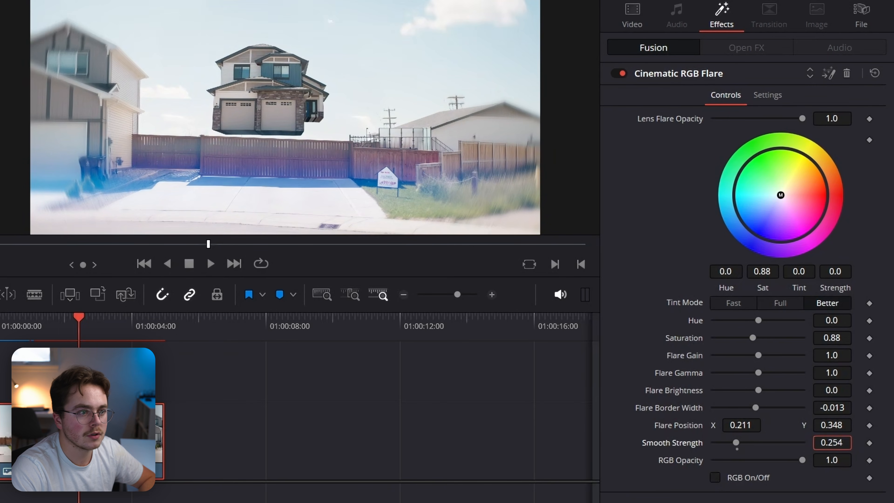
drag(735, 442, 714, 443)
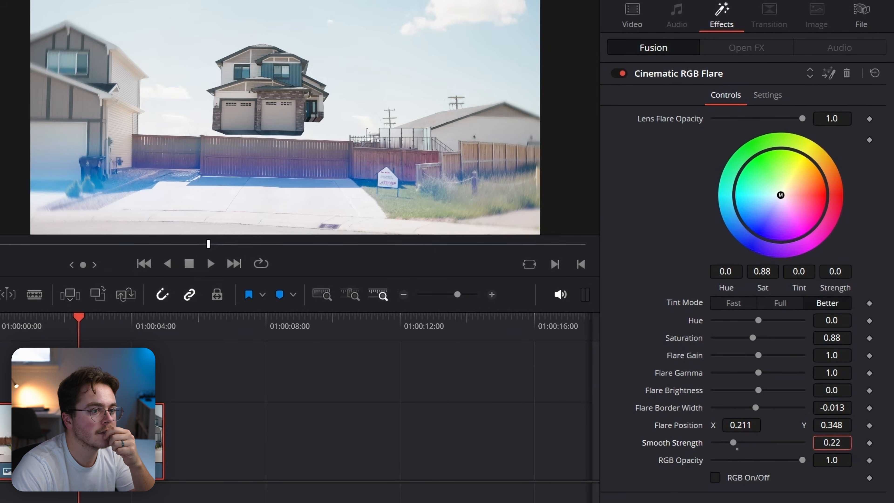
drag(377, 189, 223, 143)
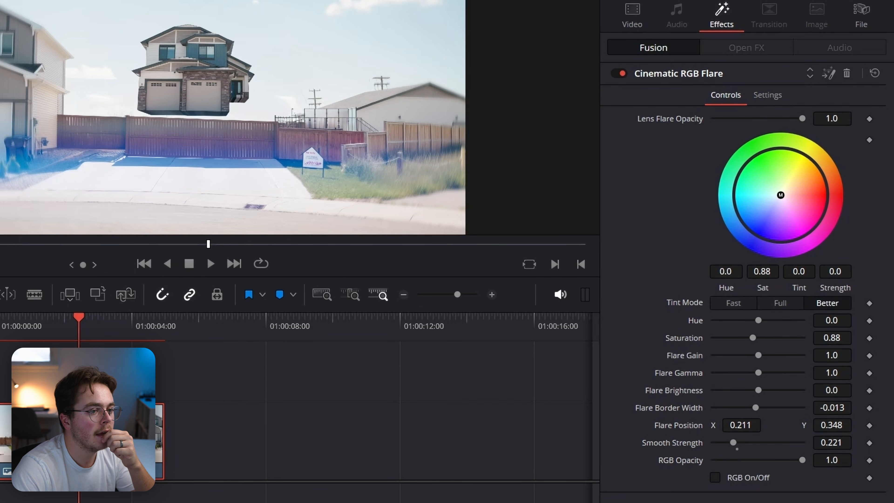
drag(147, 122, 166, 124)
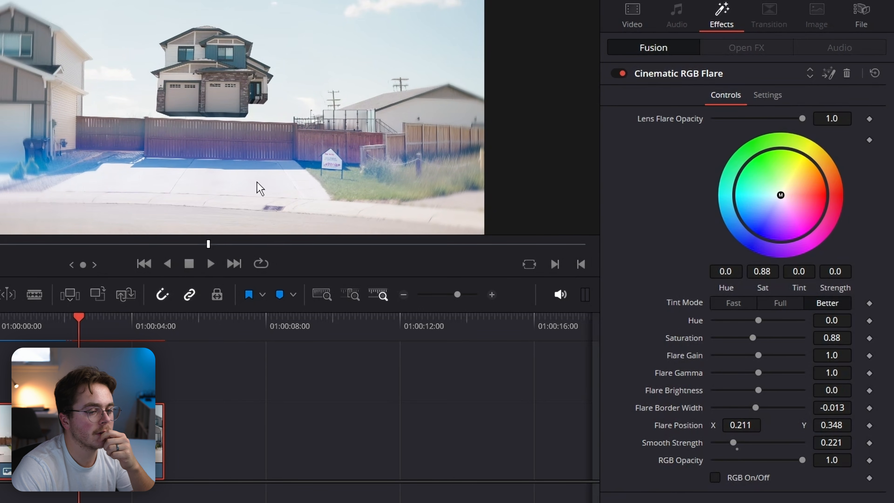